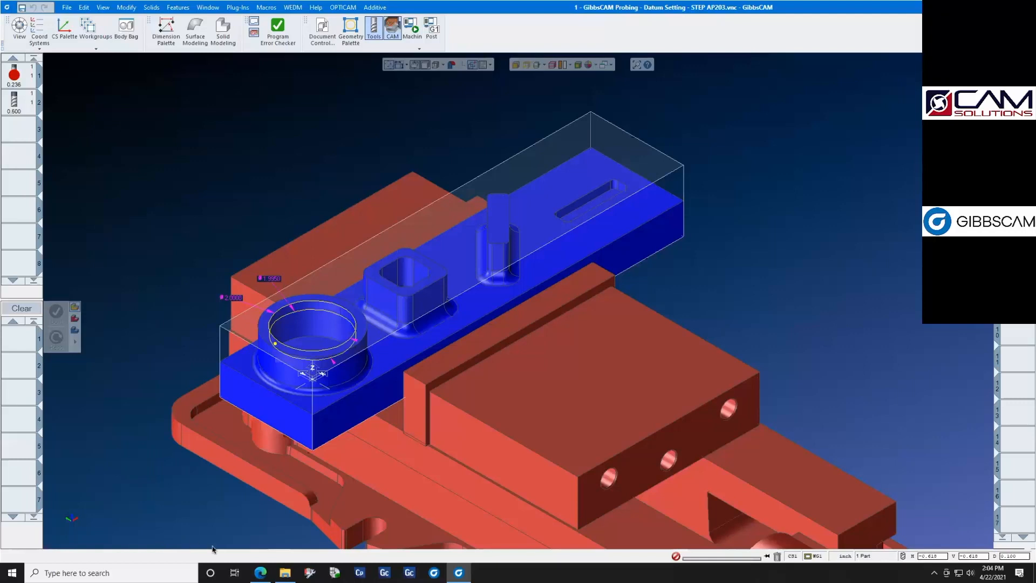
- Switch to the Edge browser to view the Renishaw Productive Process Patterns PDF, and return to GibbsCAM
mouse_move(260, 573)
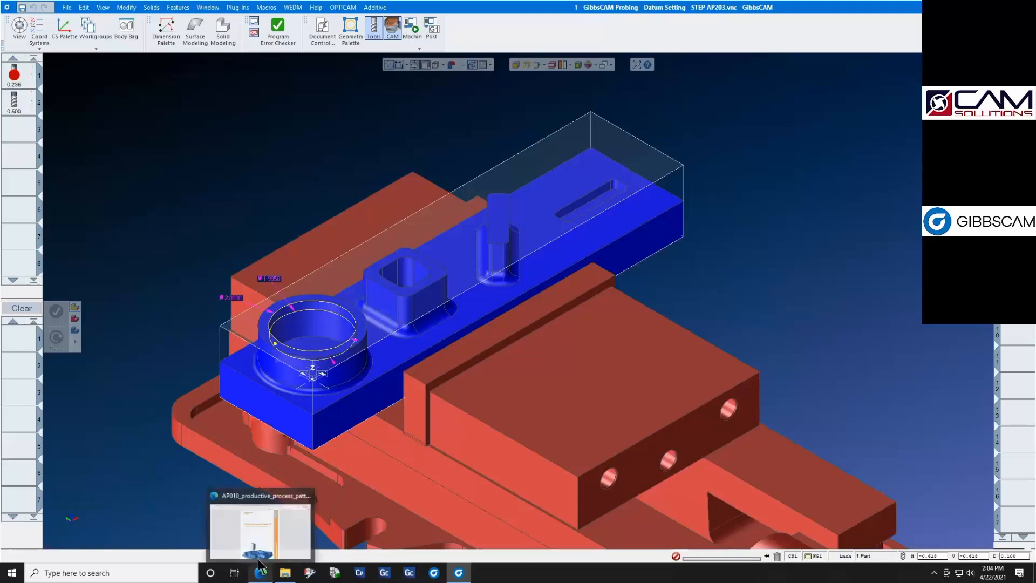
click(255, 523)
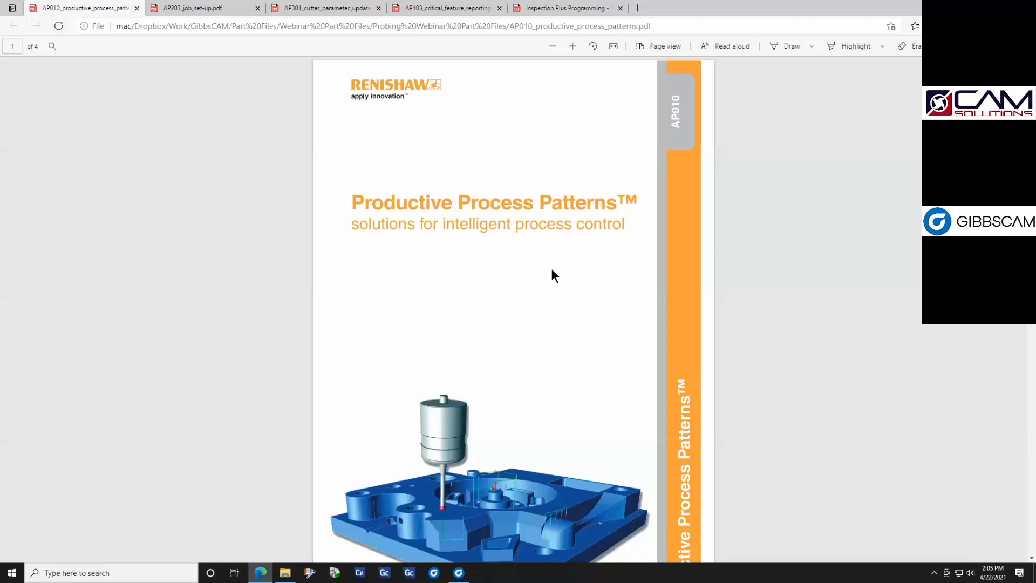
click(459, 571)
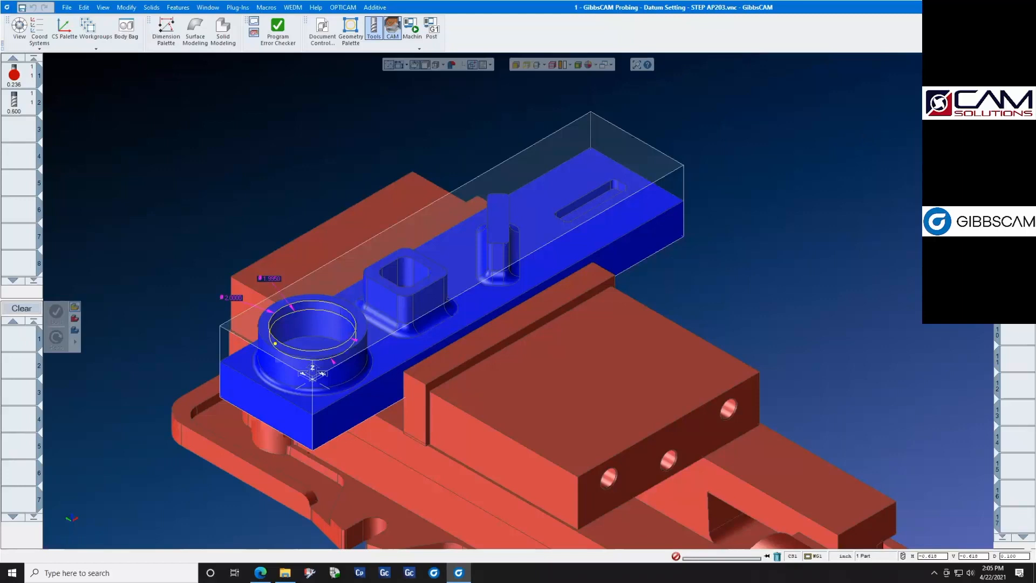
- Open the first probing operation's process and try a feed of 100
double_click(942, 107)
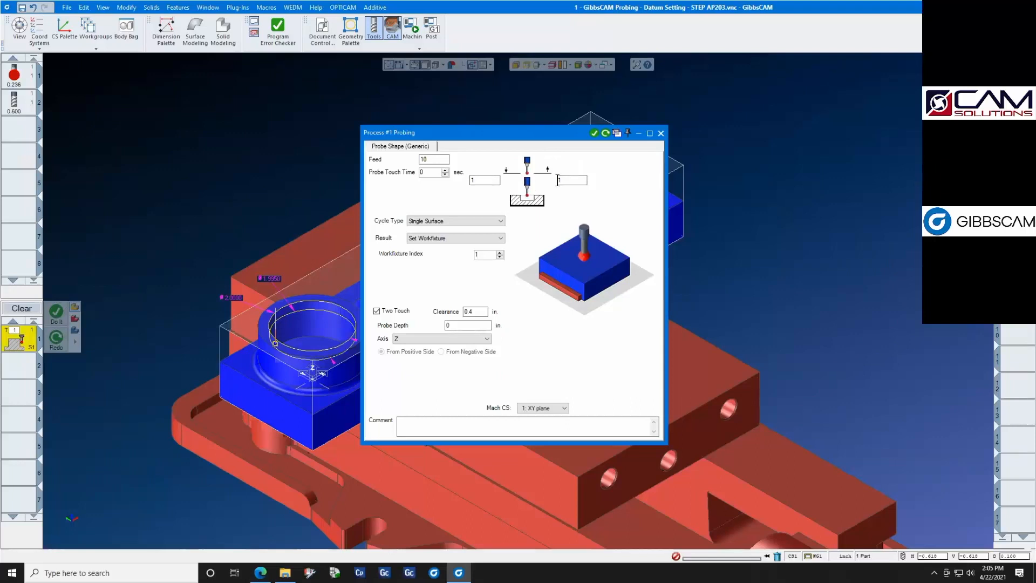
double_click(436, 158)
text(100)
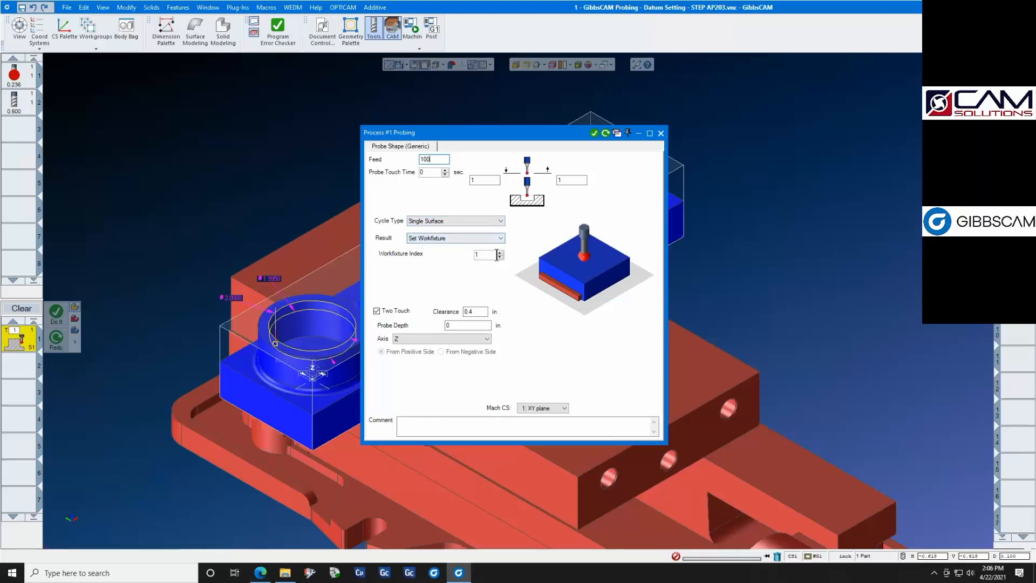
- Review the available cycle types and result options of the single-surface probing process
click(500, 220)
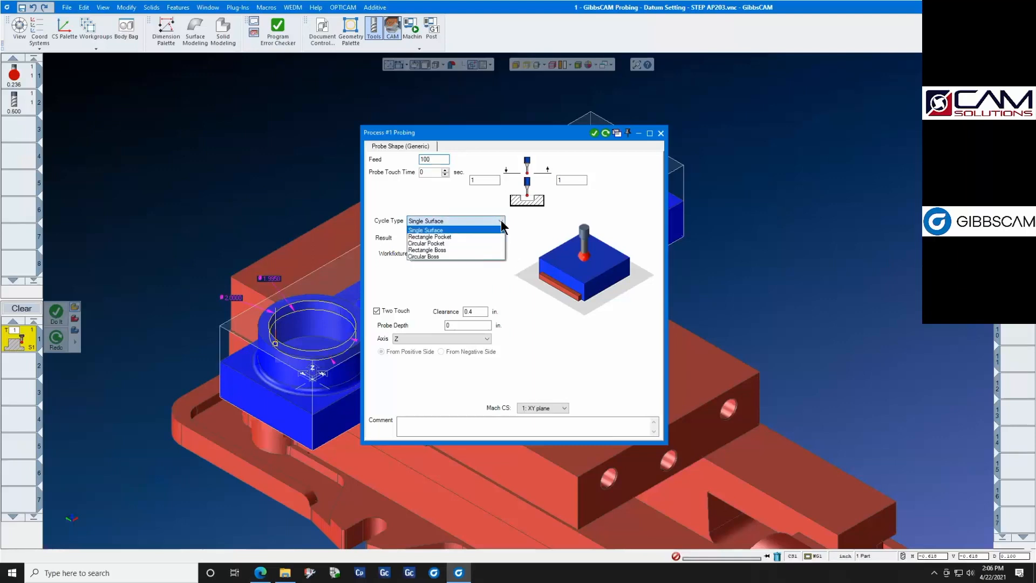
click(478, 200)
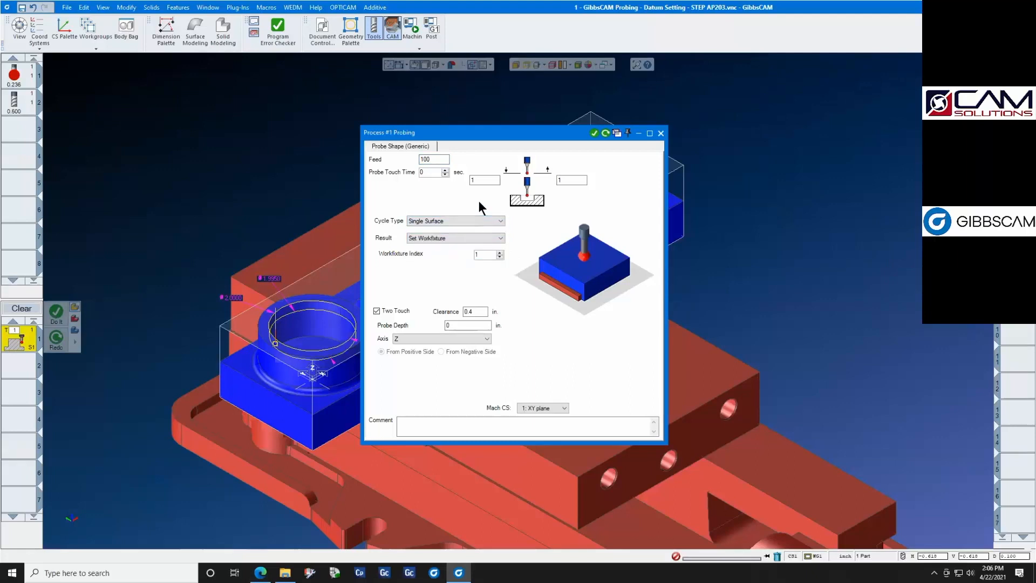
click(499, 238)
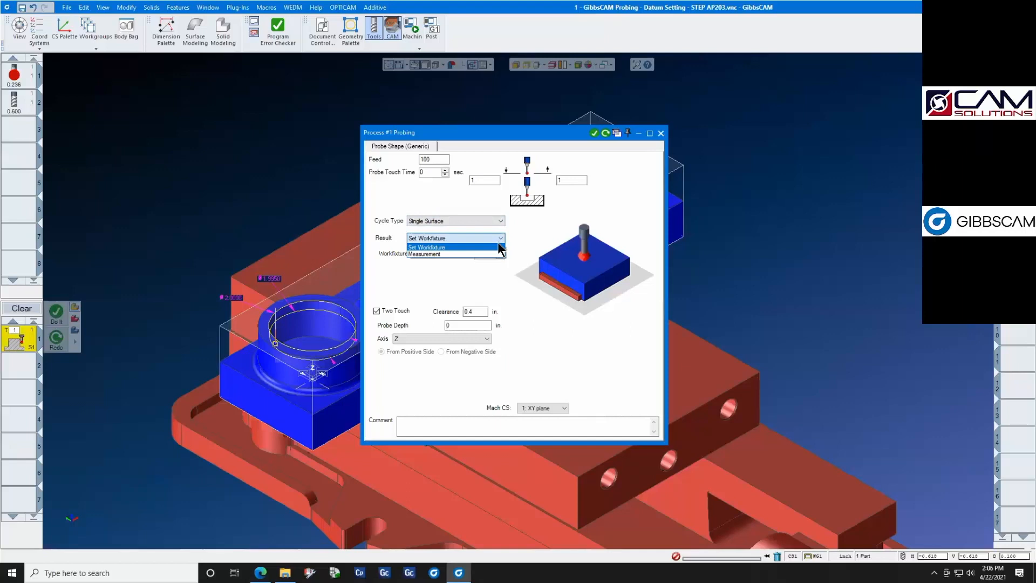
click(523, 230)
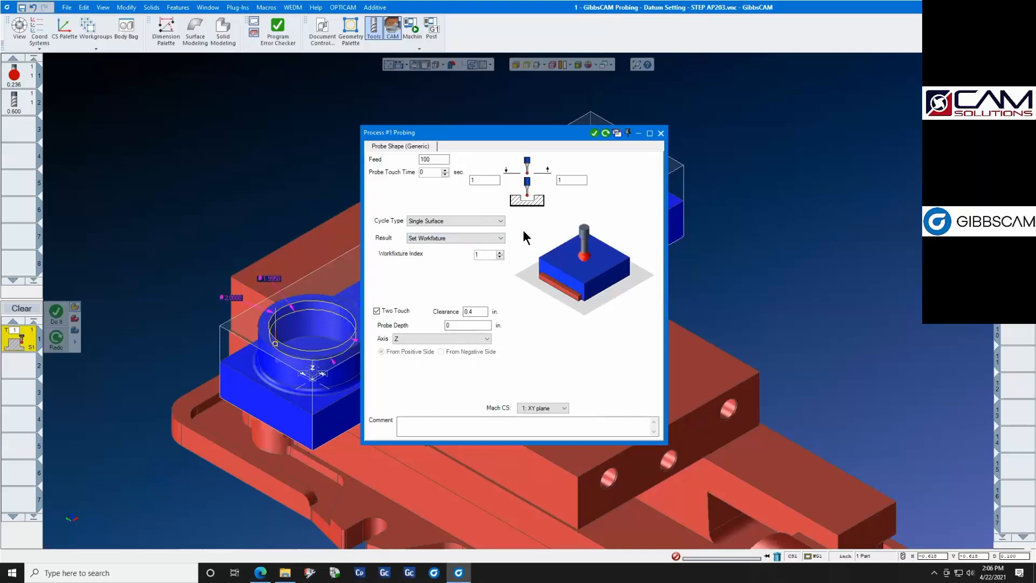
- Try a probe depth of -1 in for the single-surface cycle, check the axis choices and close the process without applying
click(500, 252)
click(499, 257)
click(483, 311)
click(465, 325)
text(-1)
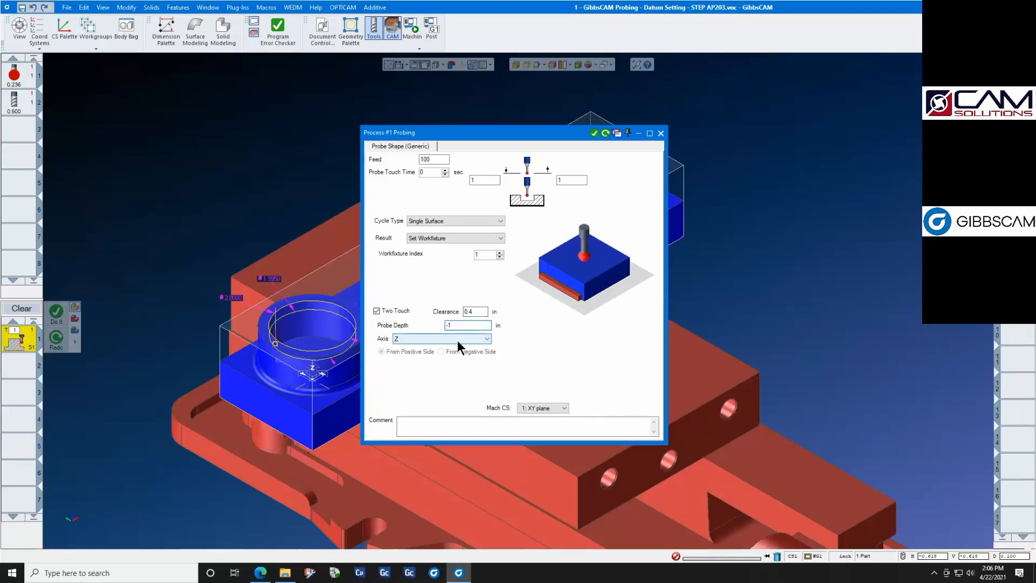
click(324, 411)
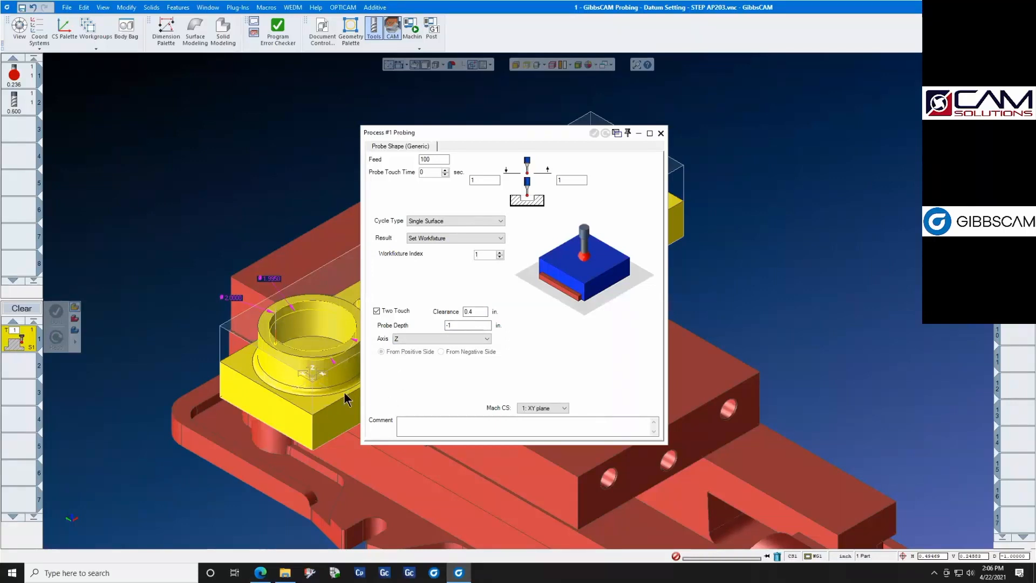
click(426, 340)
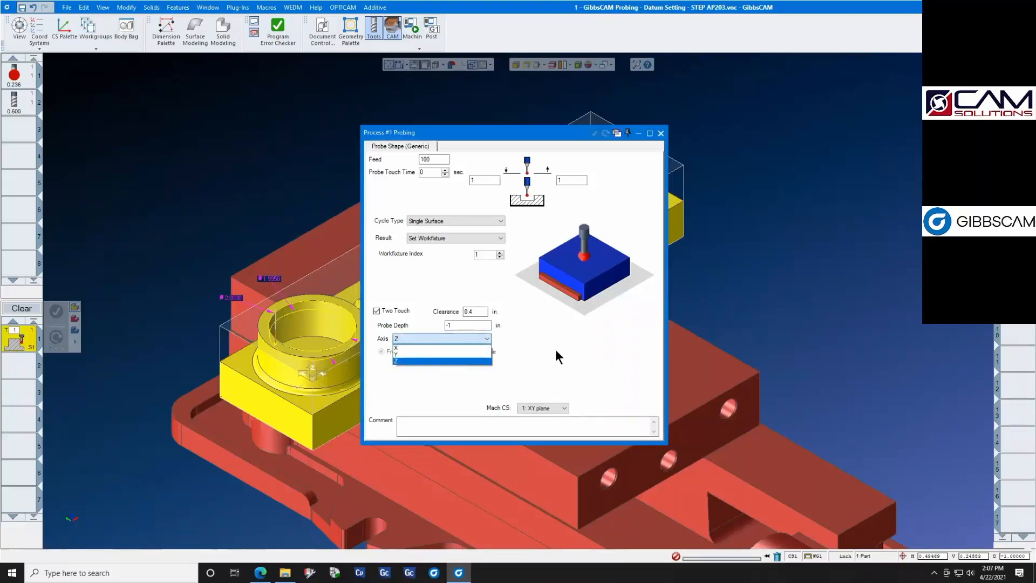
click(550, 365)
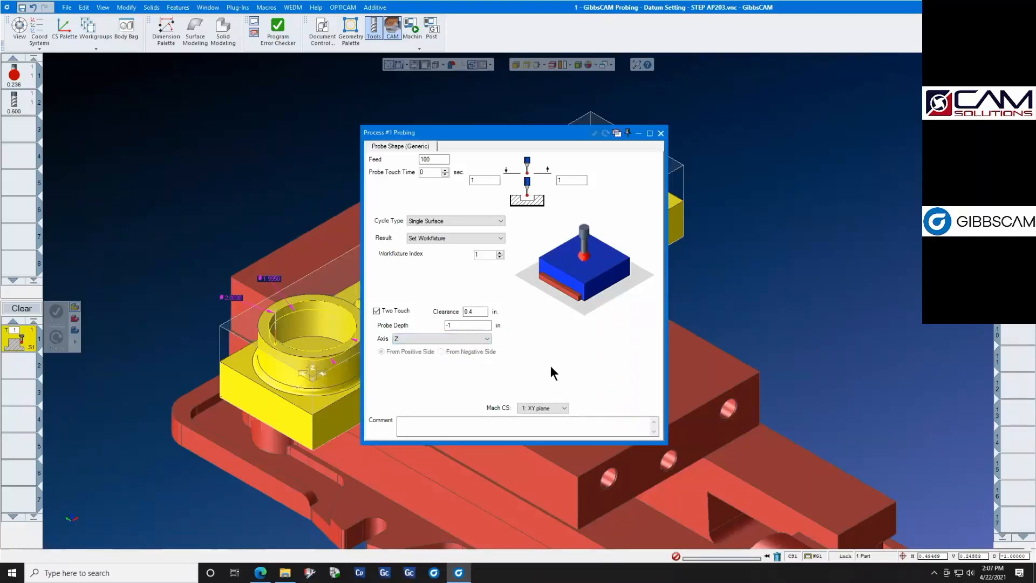
click(660, 133)
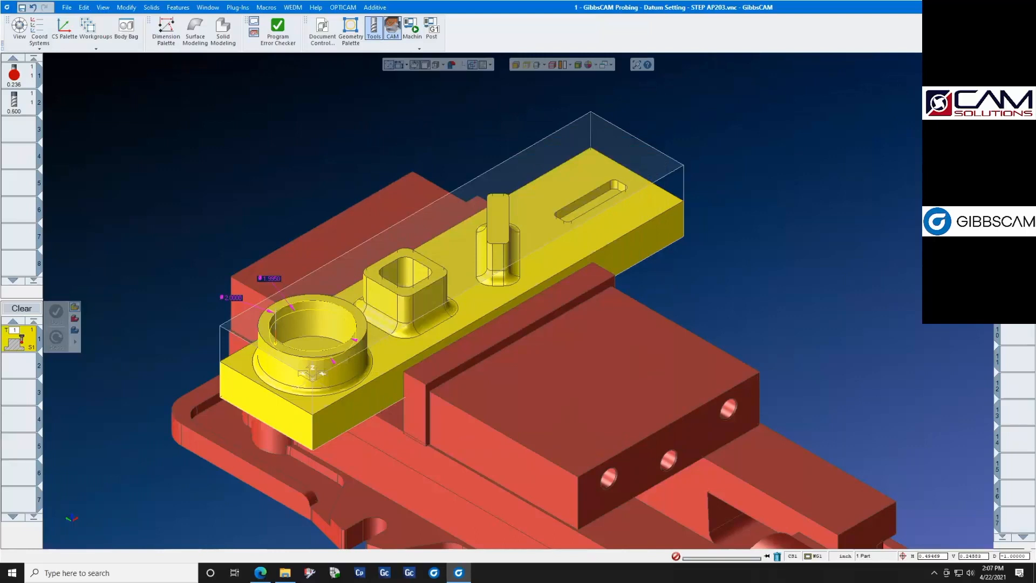
- Reopen the single-surface probing operation and examine its probe path at the rim of the round boss
click(327, 341)
middle_drag(272, 350, 278, 346)
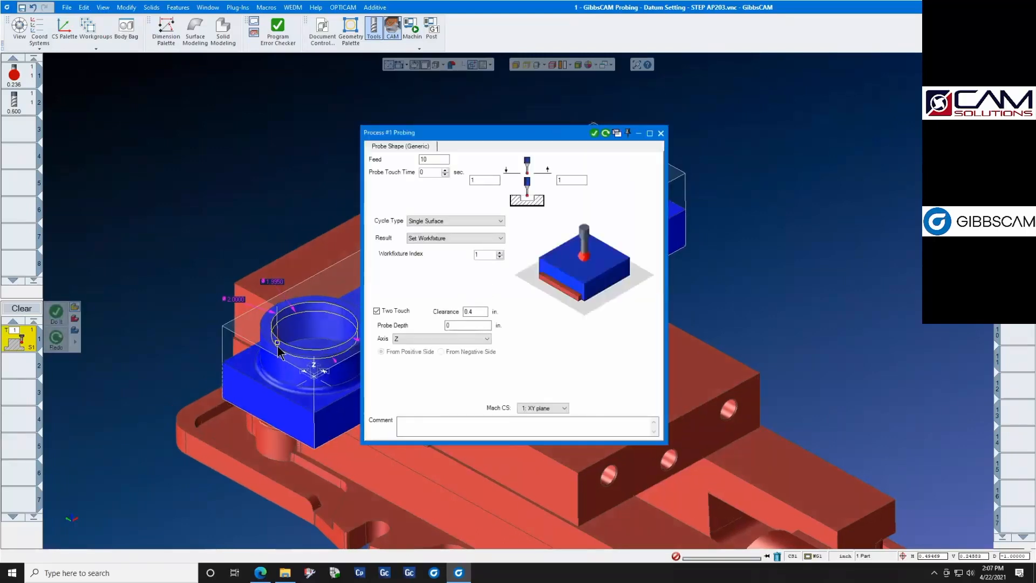
scroll(267, 316, up, 5)
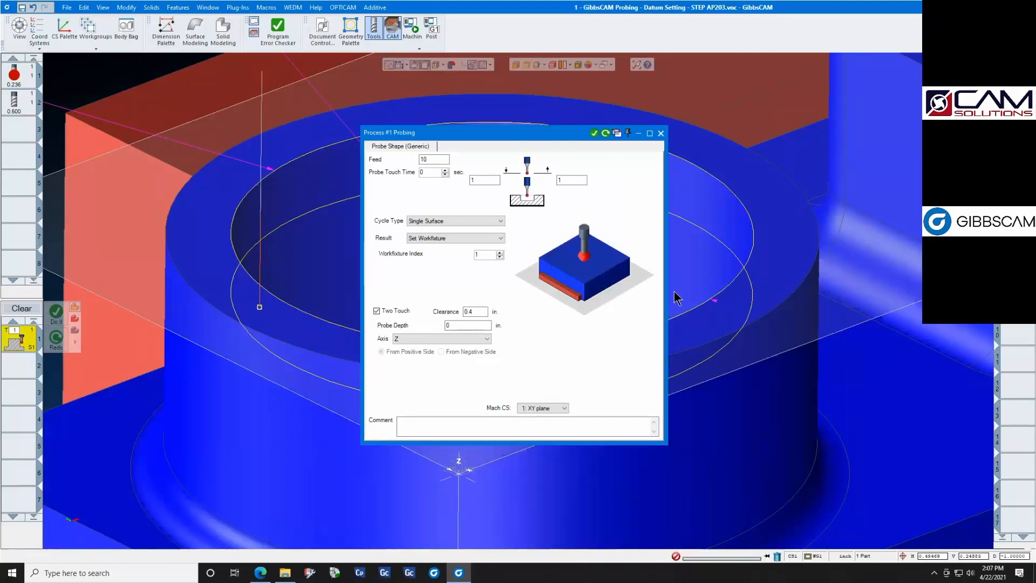
click(660, 133)
scroll(604, 195, down, 3)
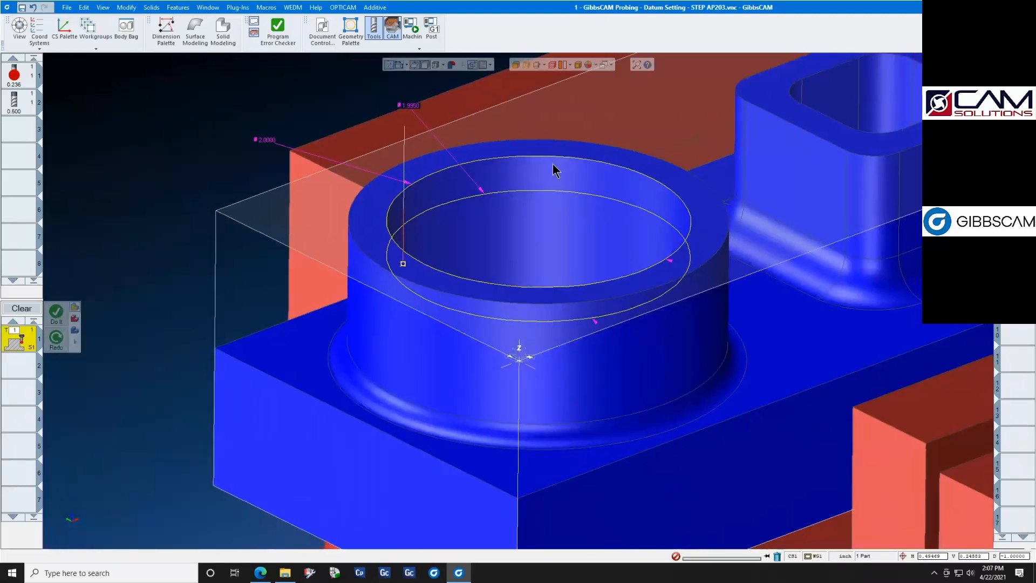
- Play the single-surface probing operation in the machine simulation with a close view of the probe and part, and exit the simulation
click(412, 27)
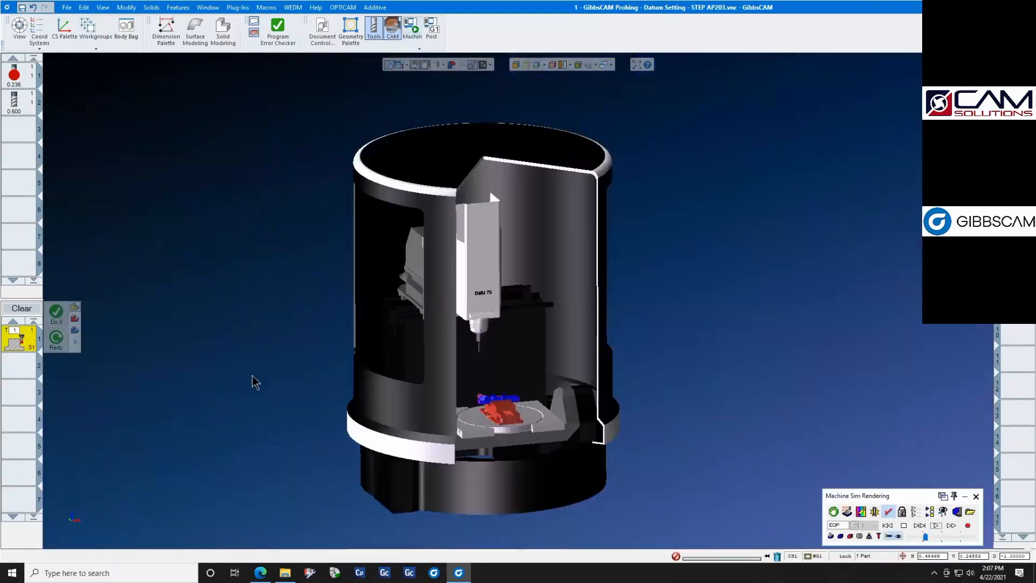
middle_drag(252, 376, 629, 454)
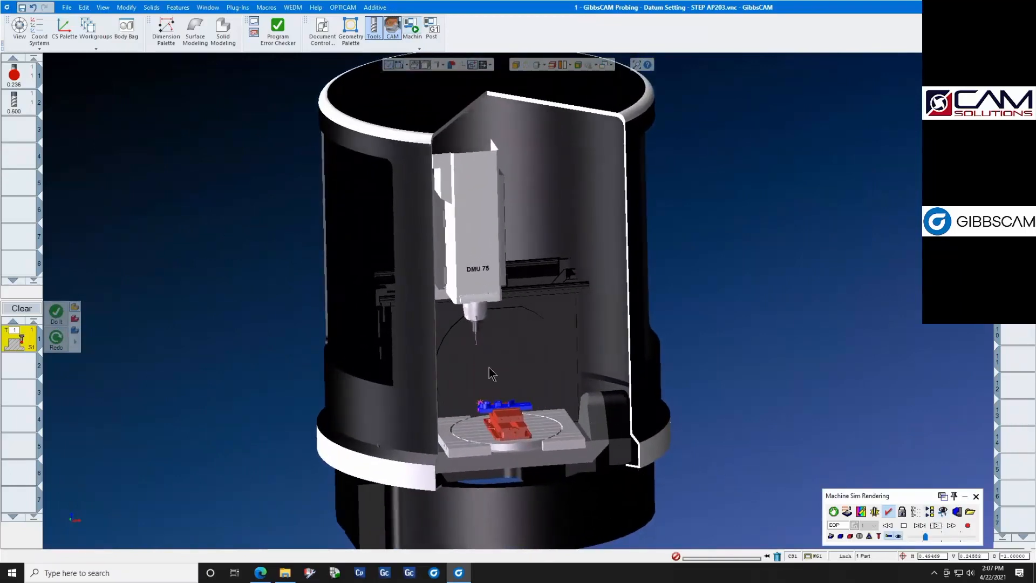
scroll(484, 408, up, 3)
scroll(482, 400, up, 3)
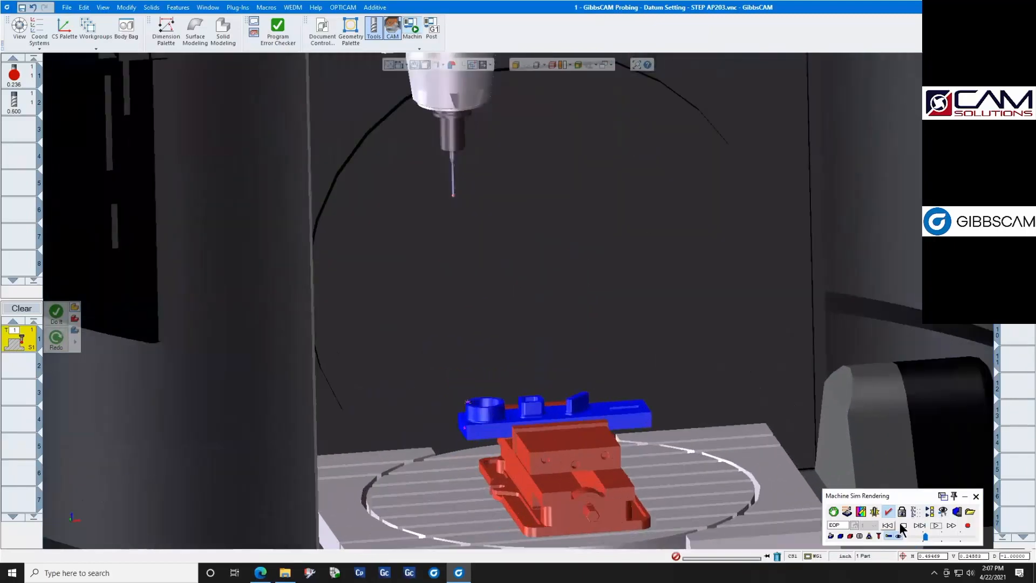
click(936, 526)
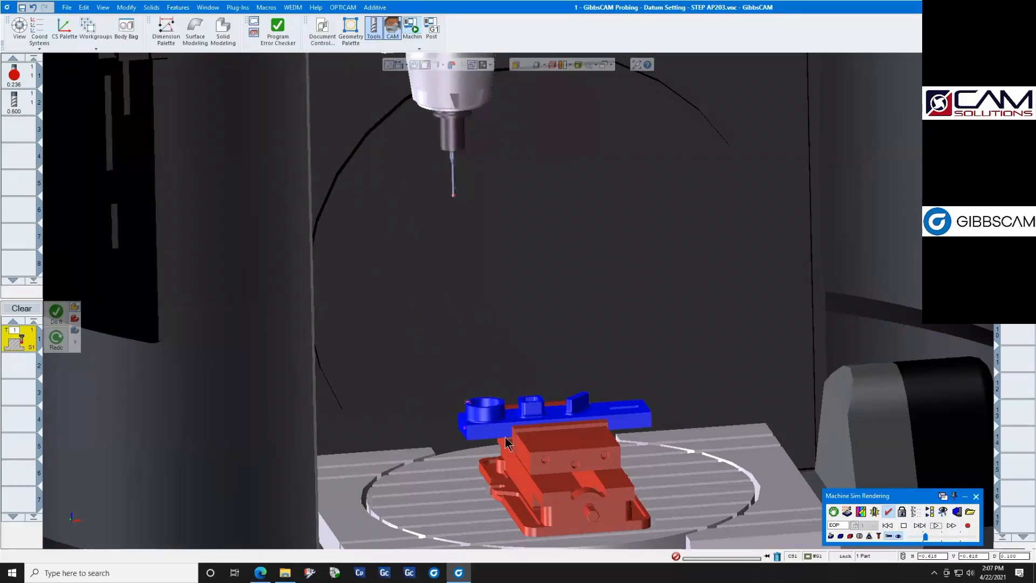
click(975, 496)
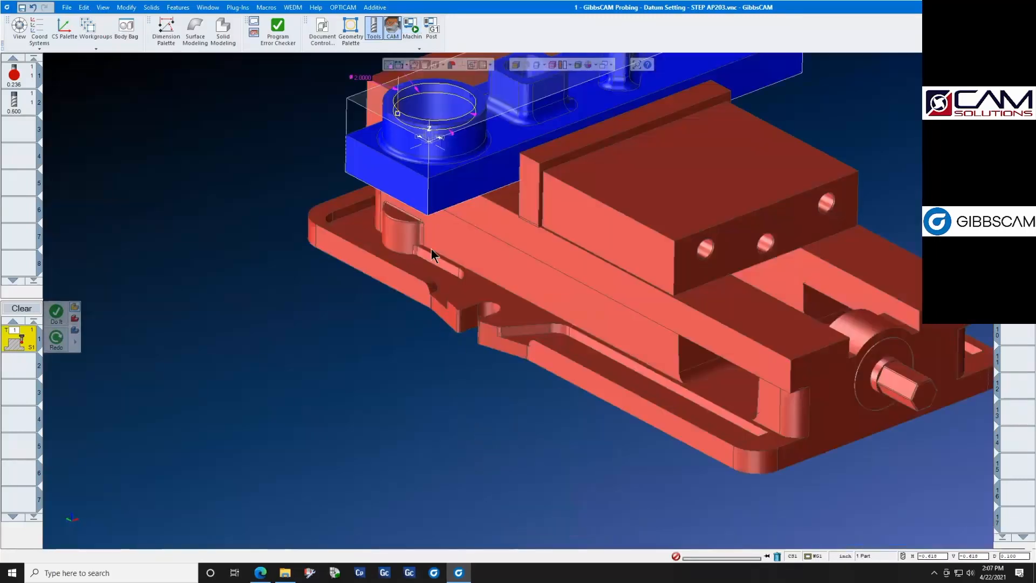
- Open the outside-corner probing operation to review its cycle settings, including the Z distance, and close it unchanged
middle_drag(426, 197, 410, 283)
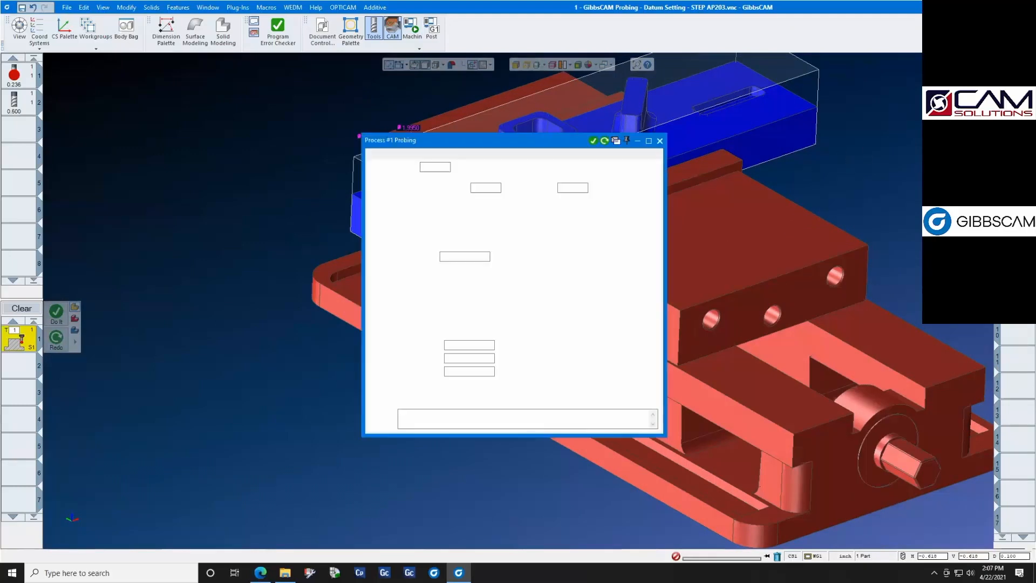
drag(534, 144, 746, 136)
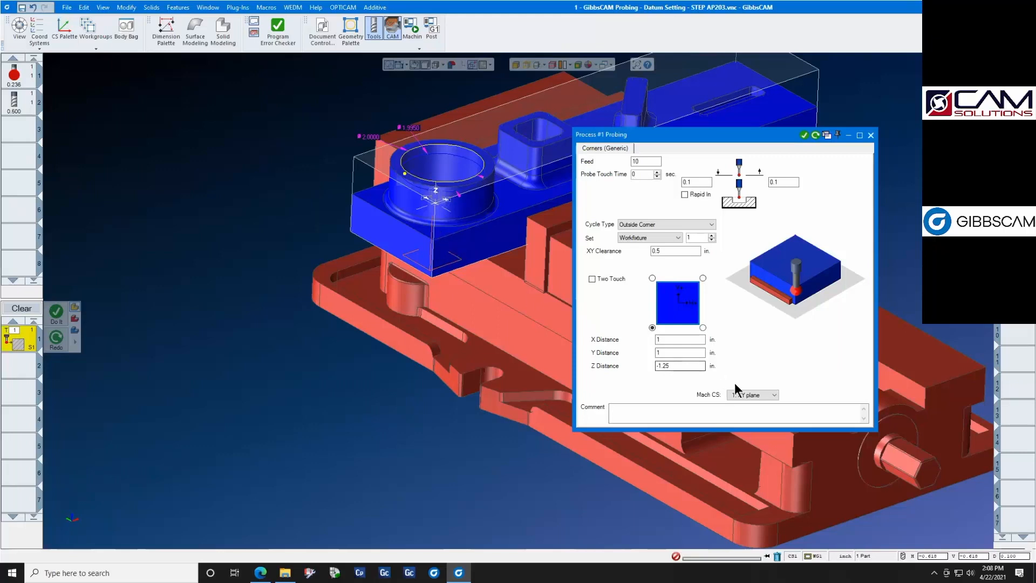
double_click(697, 368)
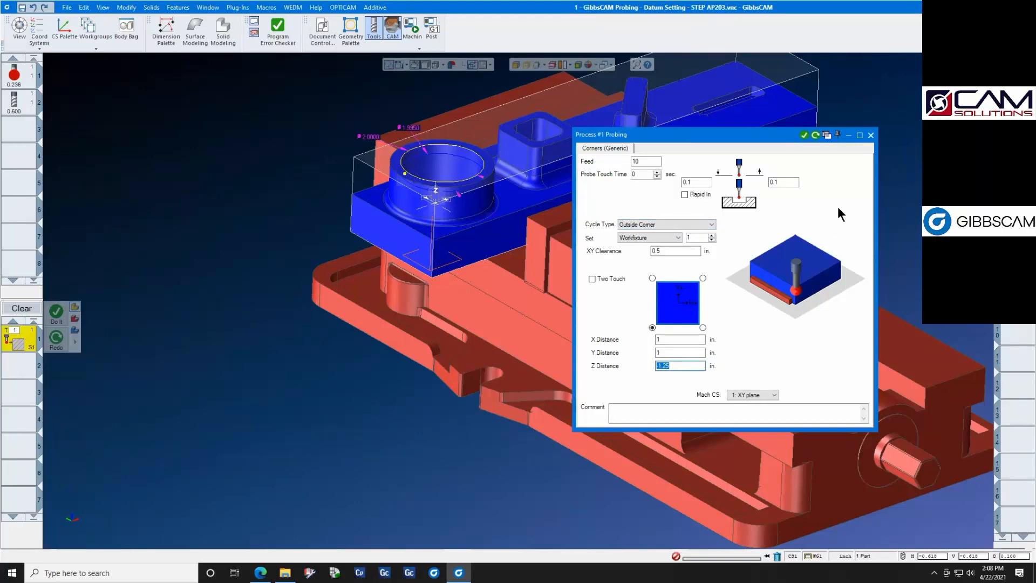
click(871, 136)
- Play the outside-corner probing operation in the machine simulation and rewind it to the start
click(408, 25)
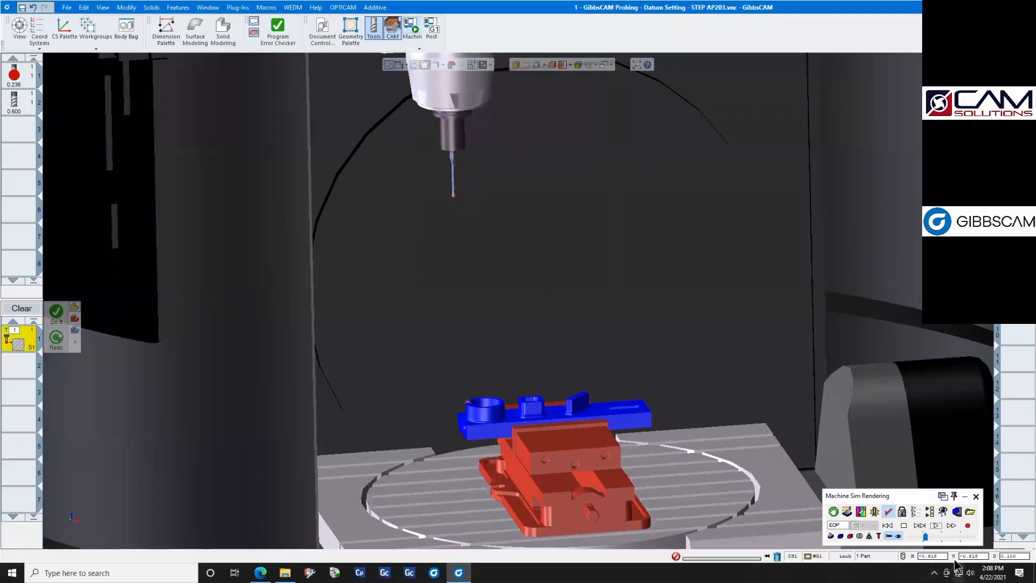
click(887, 525)
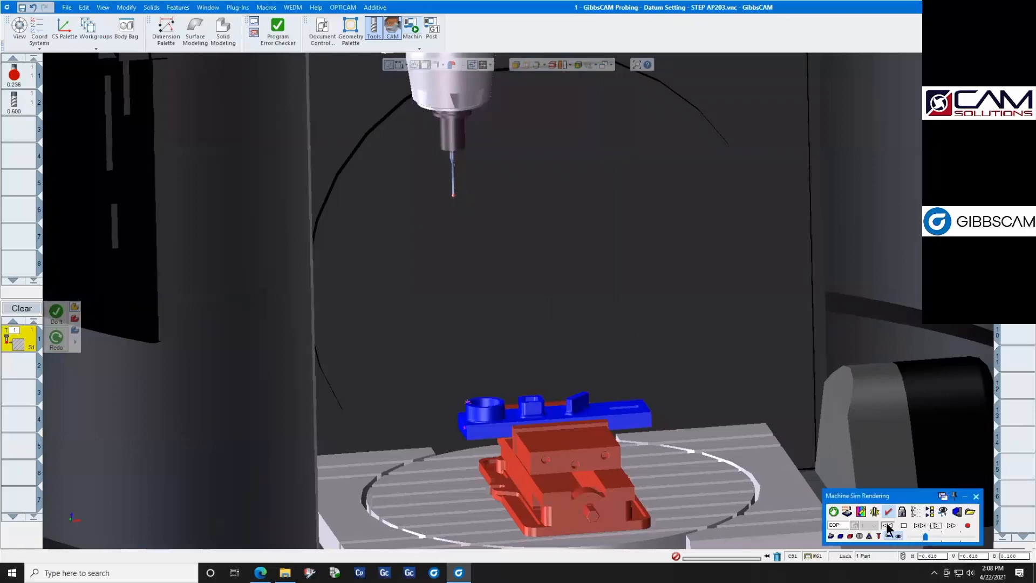
click(936, 525)
click(886, 526)
- Enable Stock Flash in the machine simulation settings, replay the outside-corner probing and exit the simulation
right_click(907, 497)
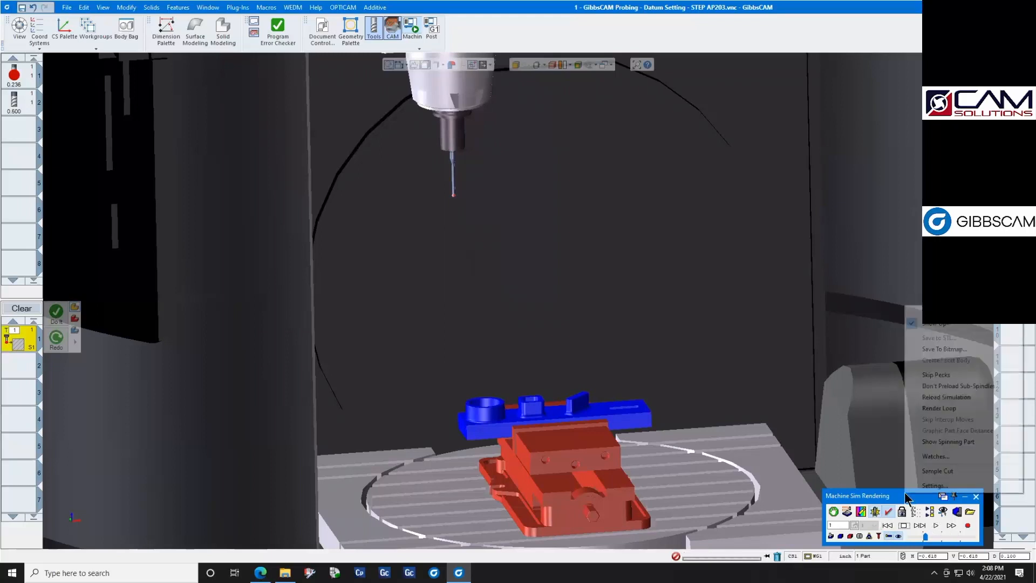
click(917, 466)
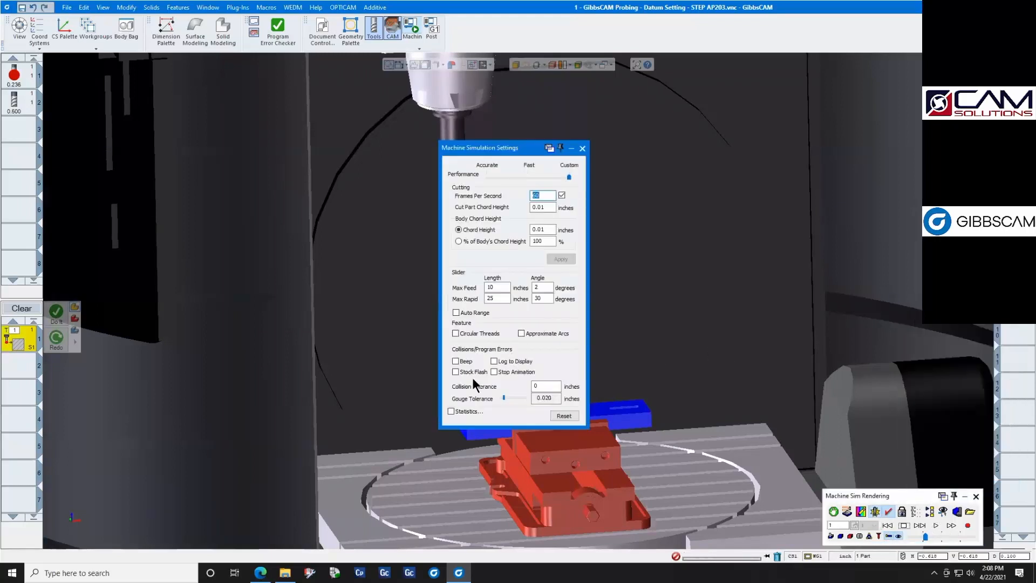
click(456, 370)
click(583, 148)
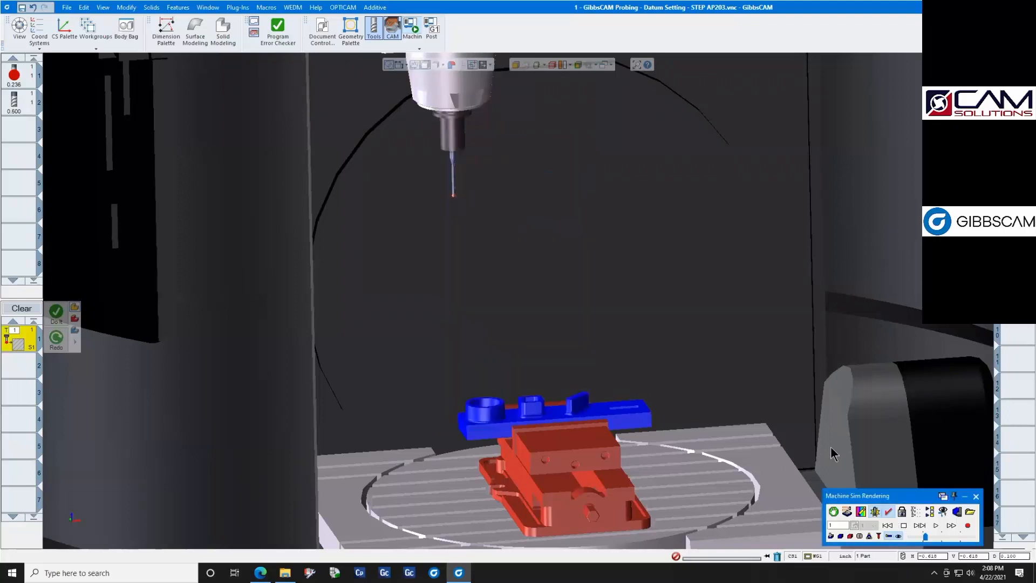
click(936, 524)
click(977, 496)
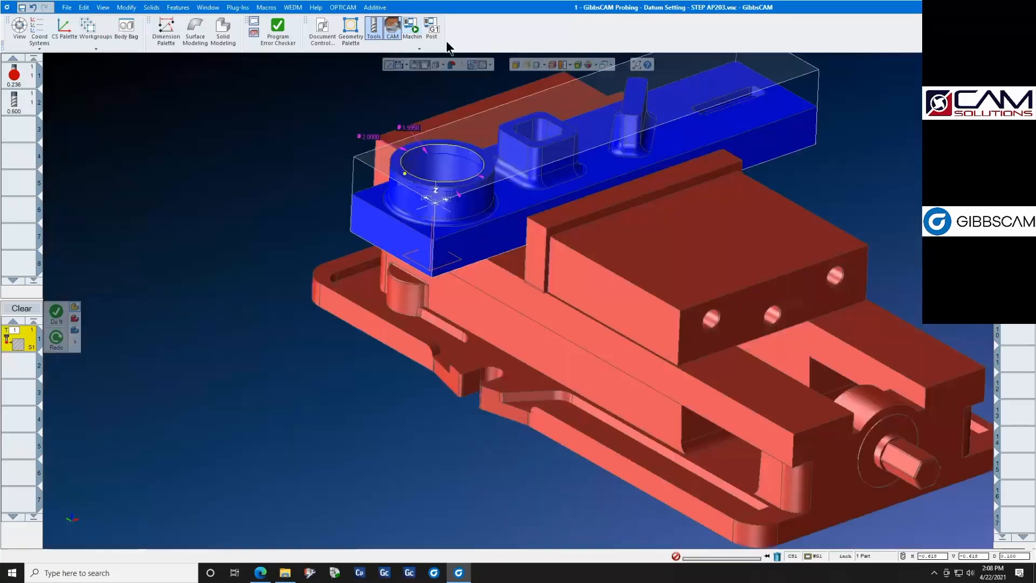
- Post-process the probing program with the Fanuc 30iMB Probe Demo post and review the G-code of both probing operations
click(432, 28)
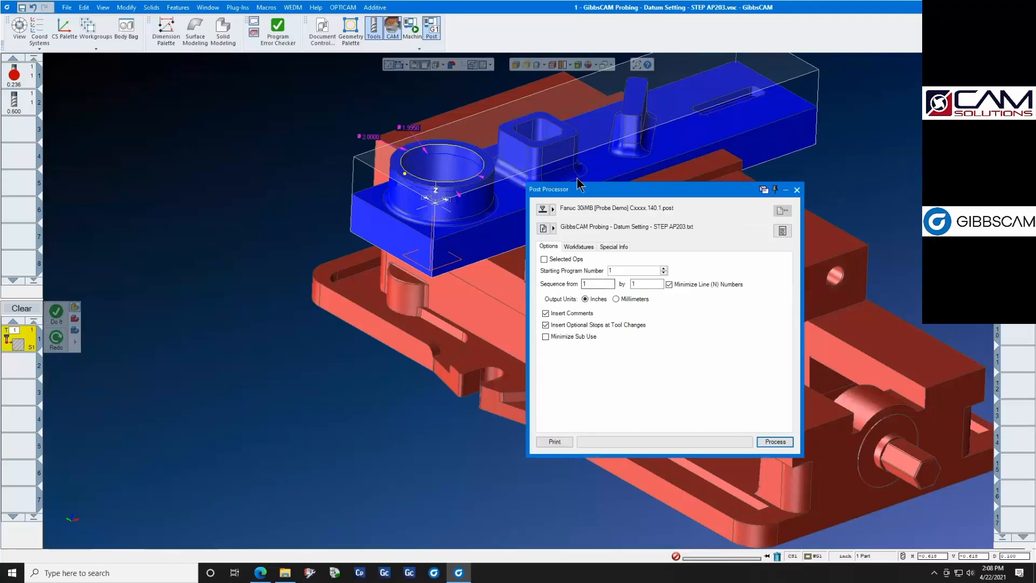
click(773, 441)
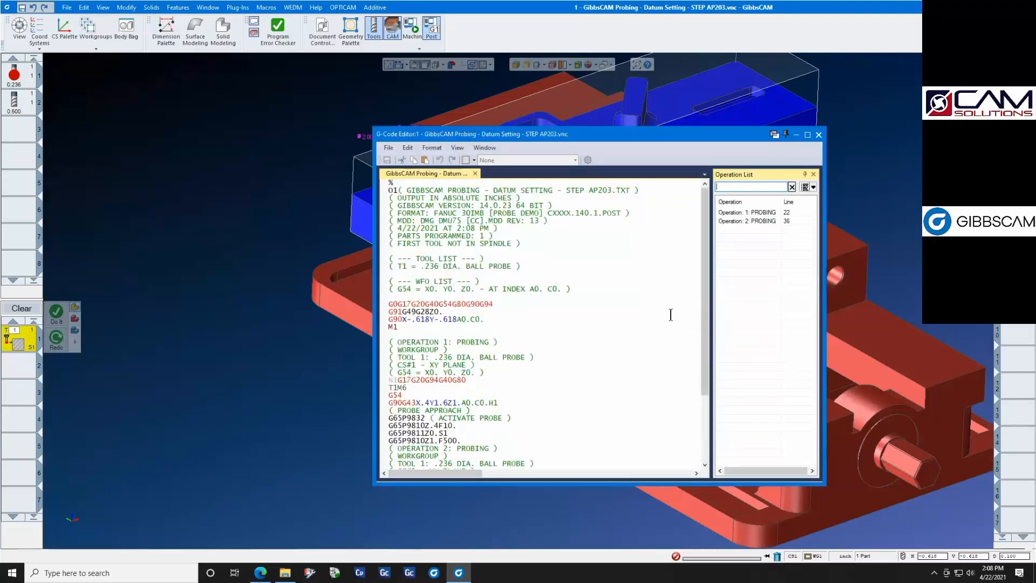
scroll(592, 315, down, 2)
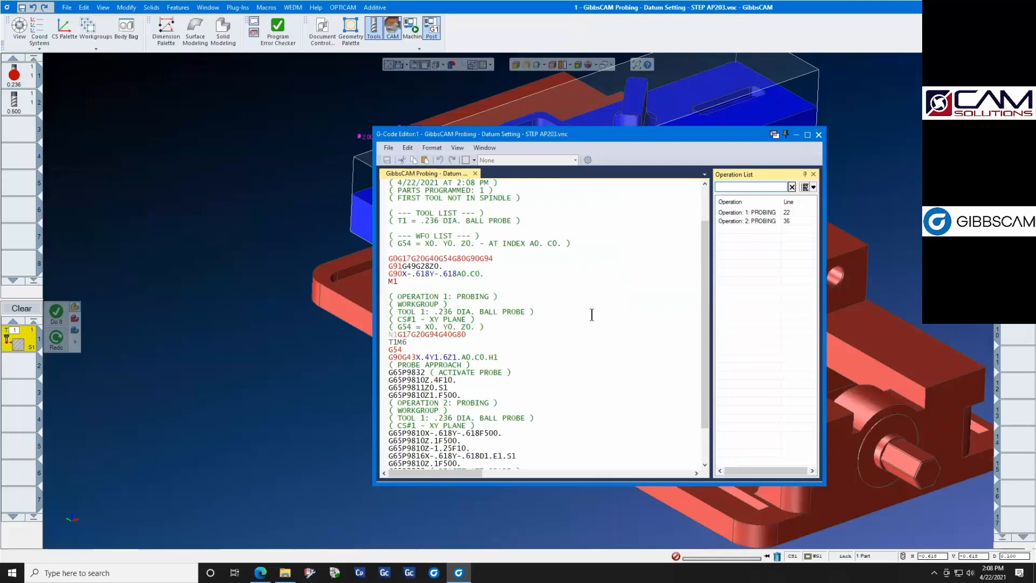
scroll(569, 334, down, 1)
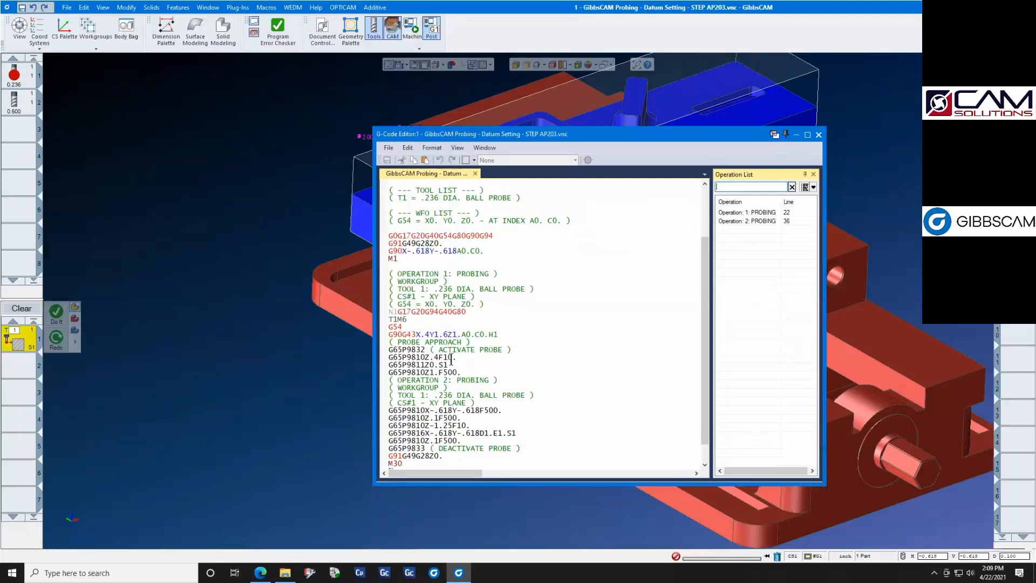
- Examine the probe activation, Z surface and outside-corner cycle lines in the posted G-code, and close the editor and post processor
drag(429, 350, 384, 350)
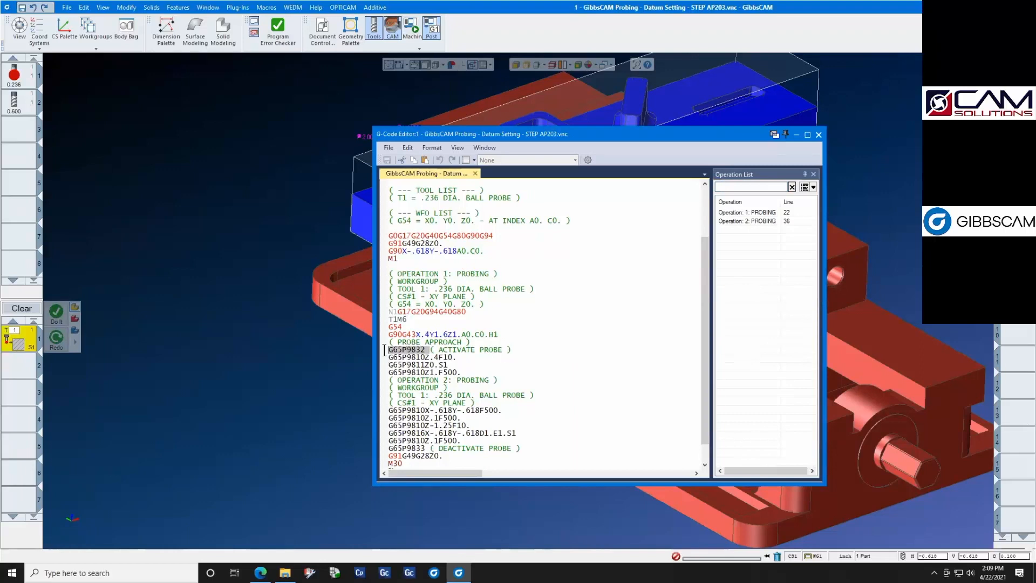
click(543, 352)
drag(460, 357, 387, 365)
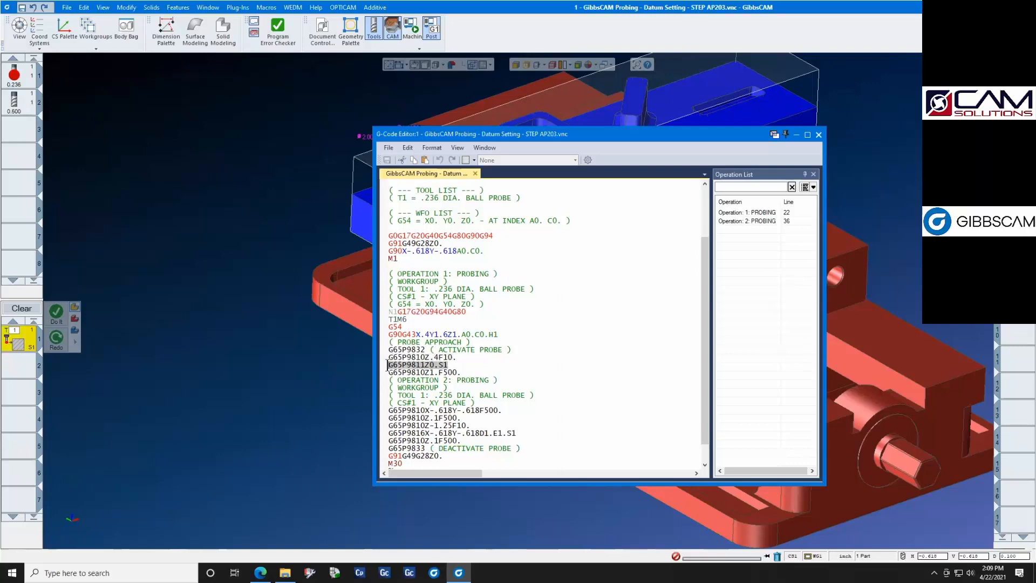
click(477, 365)
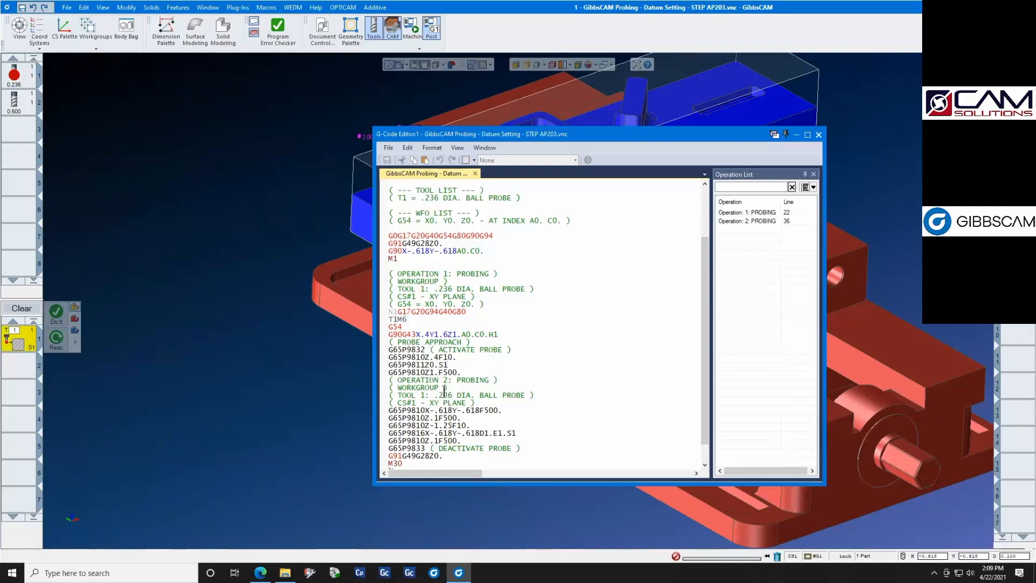
scroll(444, 390, down, 1)
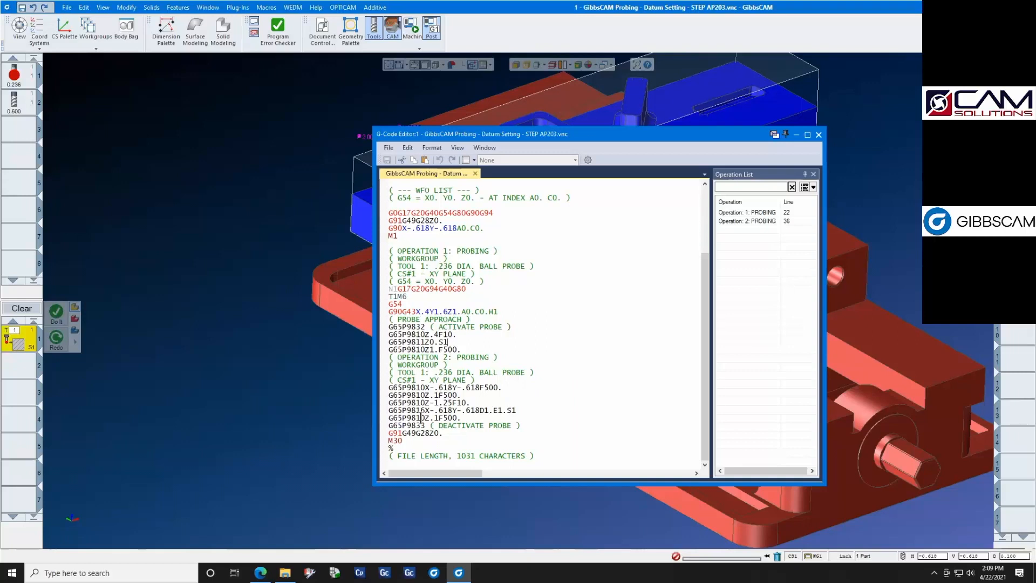
drag(389, 412, 515, 411)
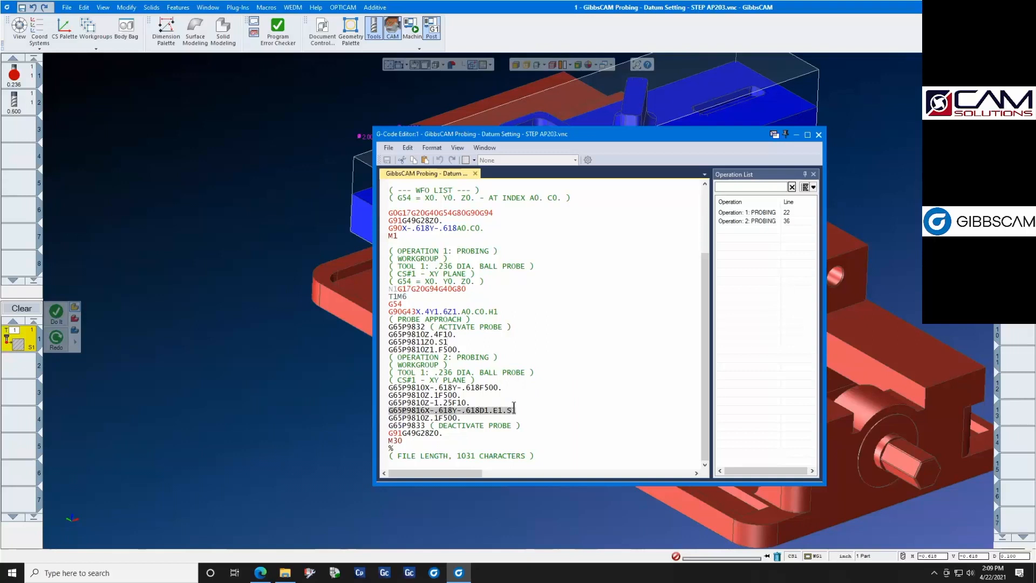
double_click(513, 412)
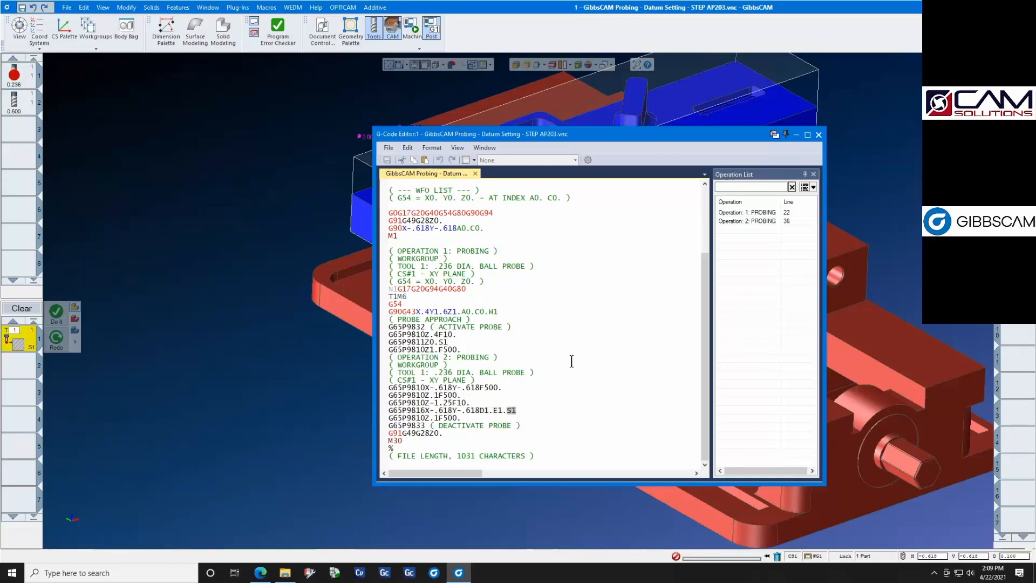
click(819, 134)
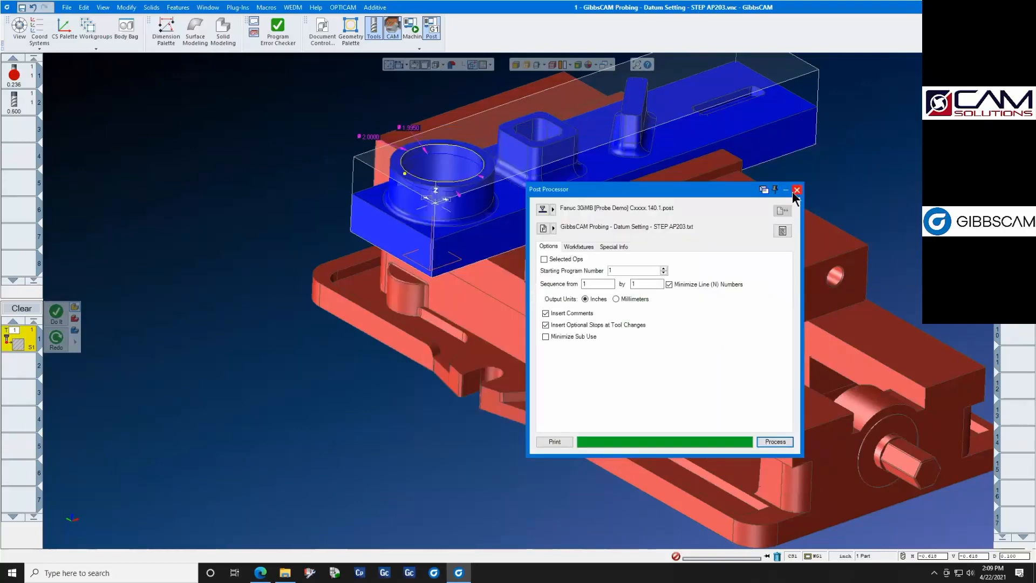
click(797, 189)
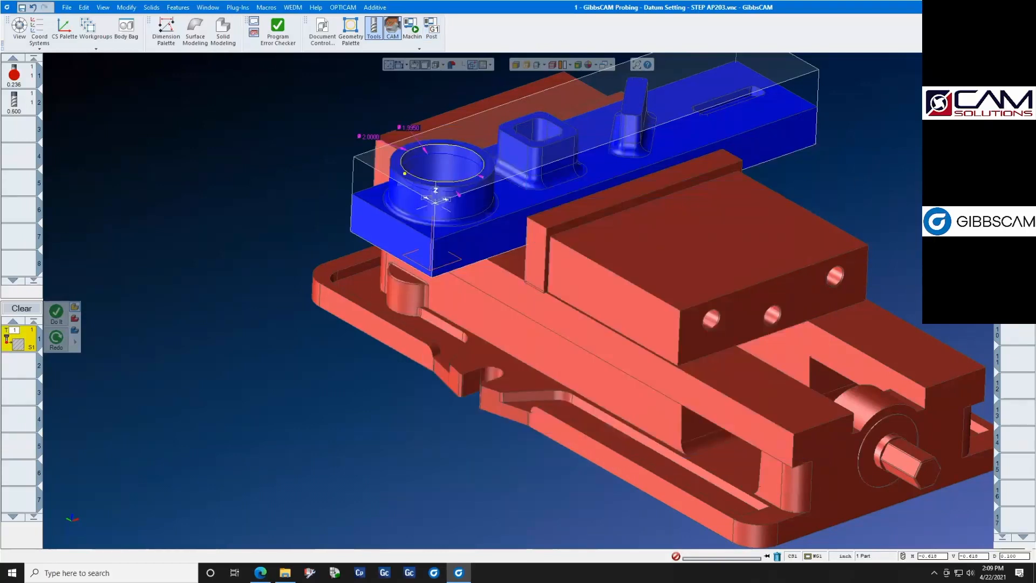
- Delete the existing probing operation and clear the process list
click(776, 556)
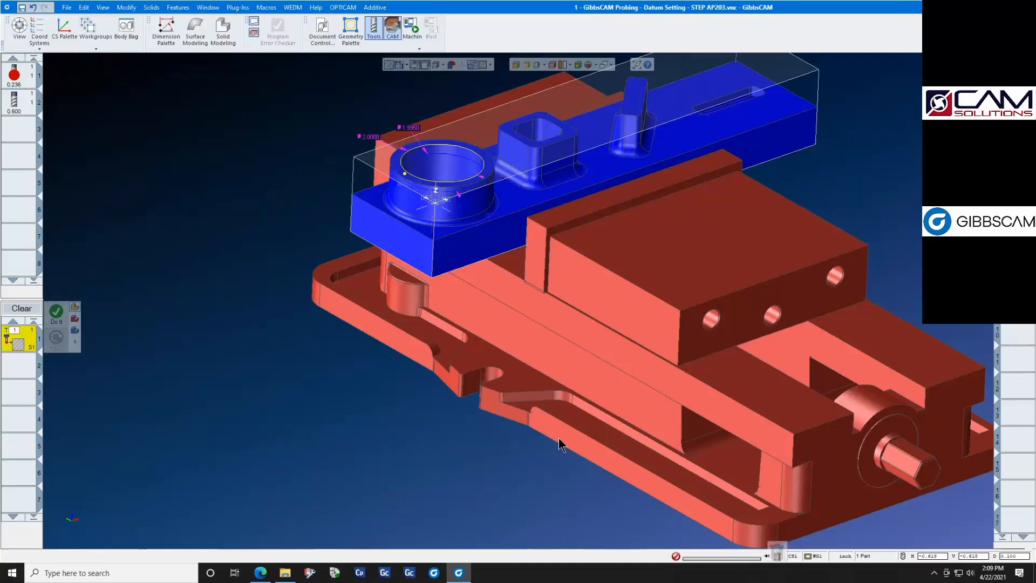
click(21, 310)
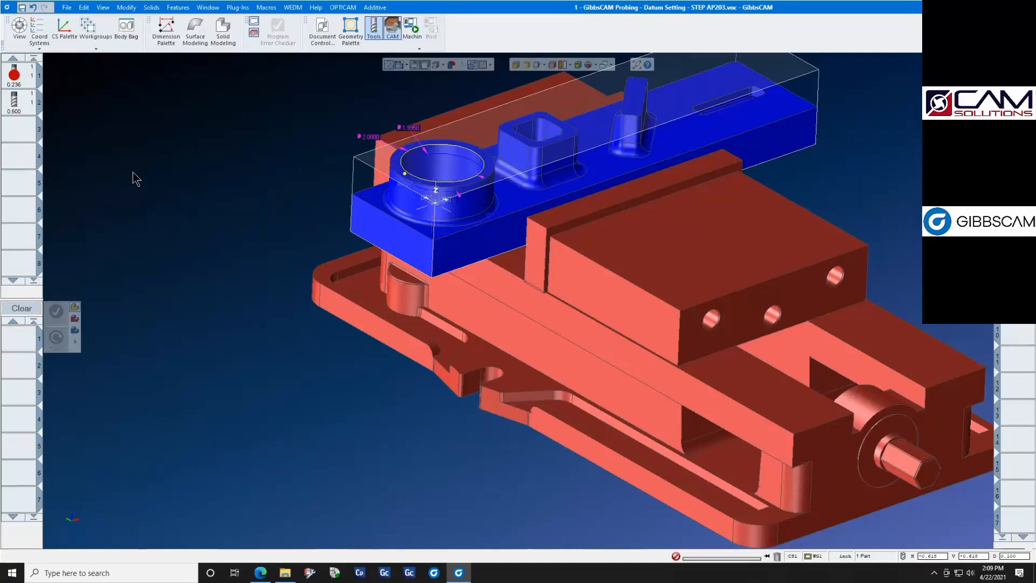
- Open probing tool #1 to review its ball diameter, stylus length and holder preview, and close it unchanged
double_click(24, 70)
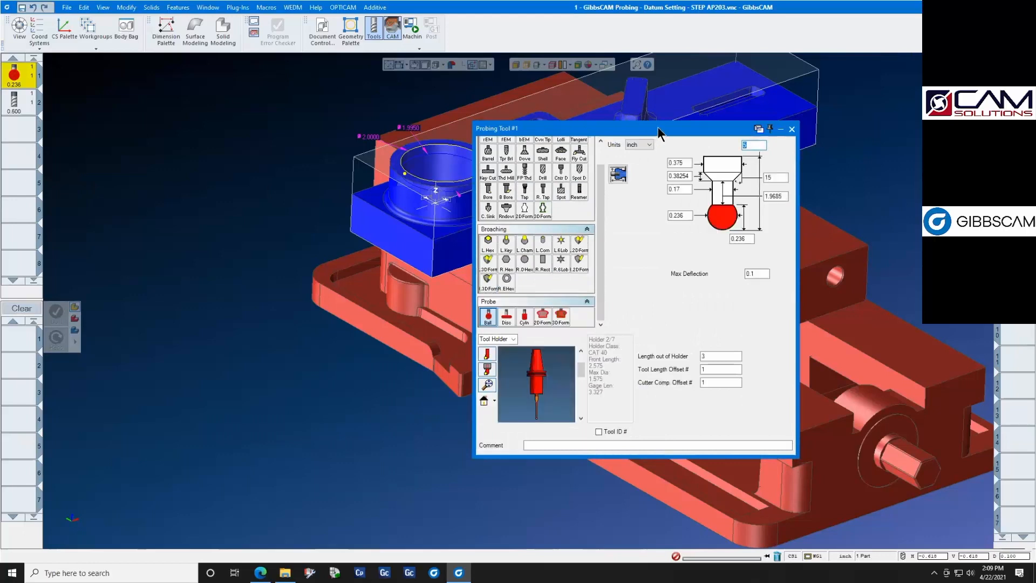
drag(656, 128, 506, 114)
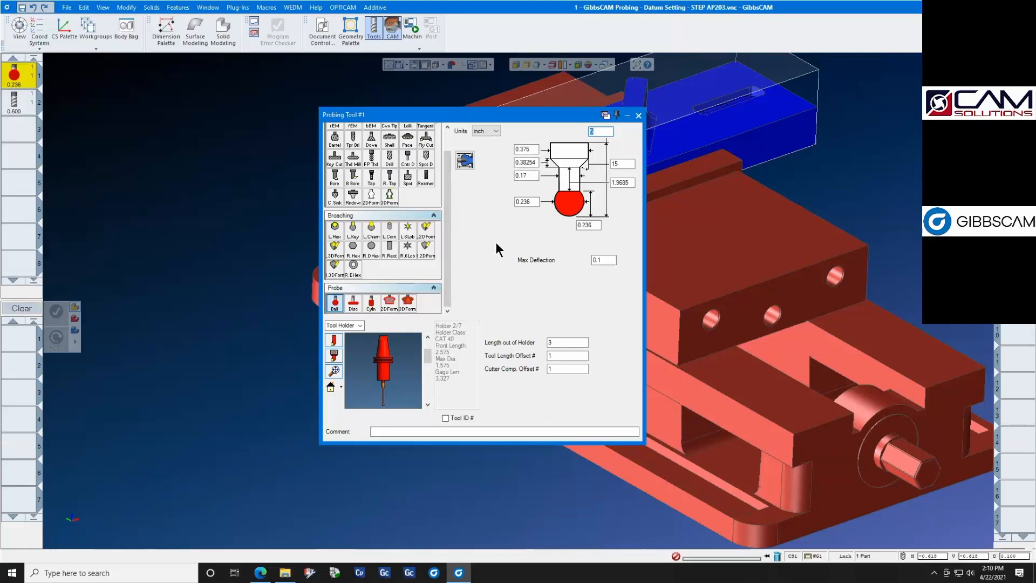
click(526, 202)
click(630, 183)
scroll(398, 376, down, 3)
scroll(388, 398, up, 3)
scroll(388, 402, up, 5)
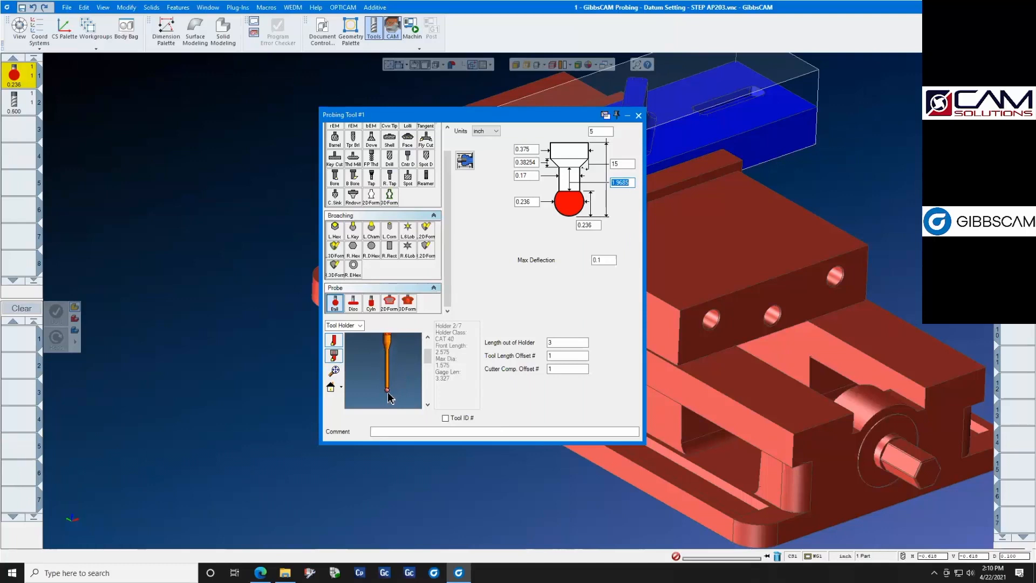
scroll(388, 397, up, 3)
scroll(388, 393, down, 4)
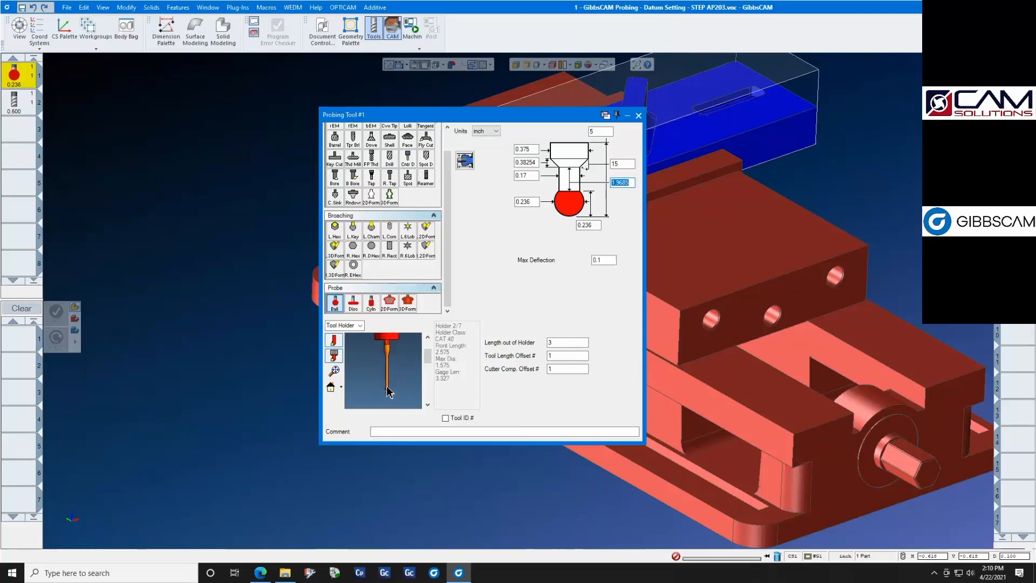
click(638, 115)
- Add a Shapes probing process using the ball probe, with both clearance planes at 2, clearance 0.4 in and probe depth 0
drag(17, 76, 16, 350)
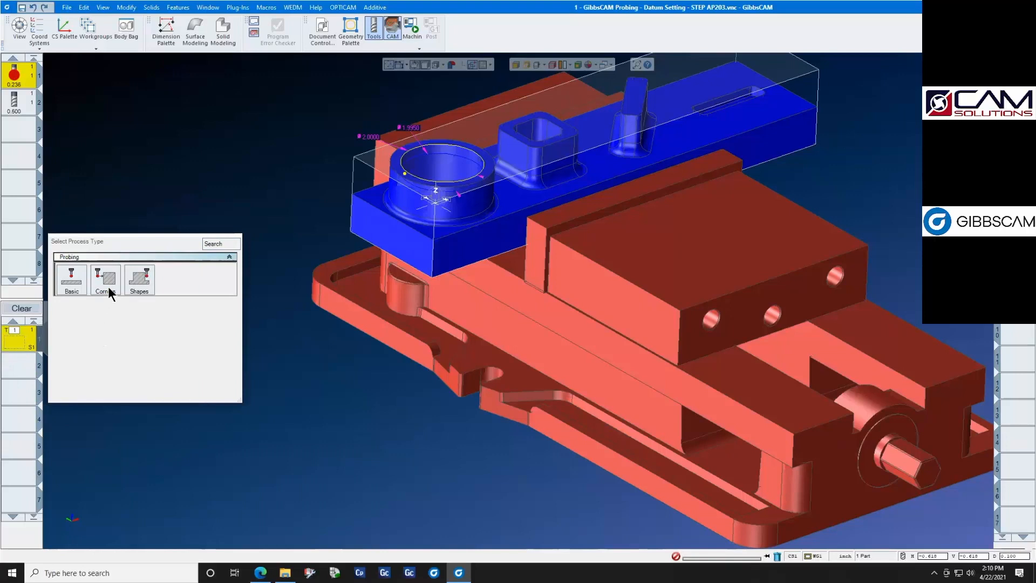
click(141, 283)
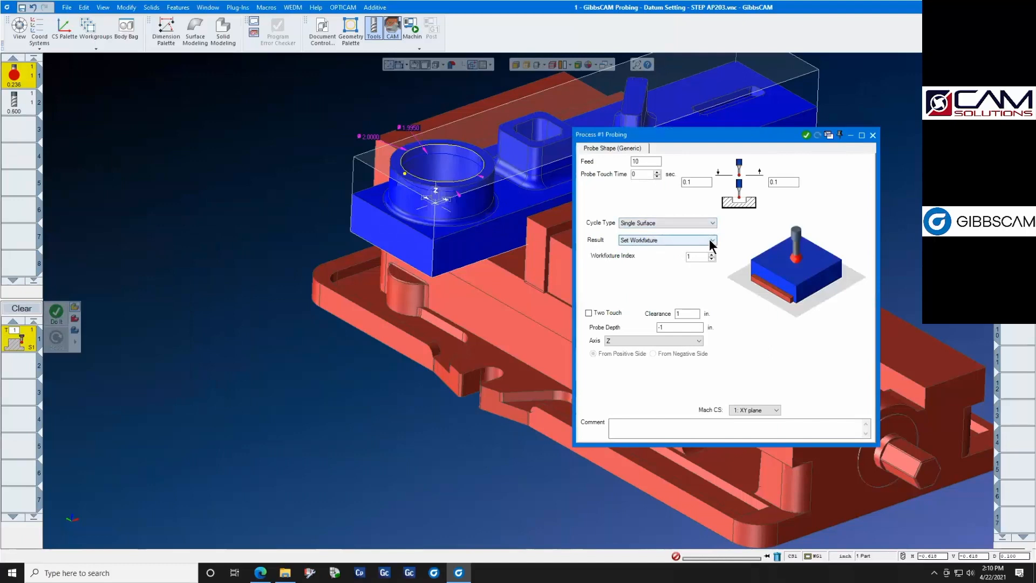
click(691, 313)
click(705, 182)
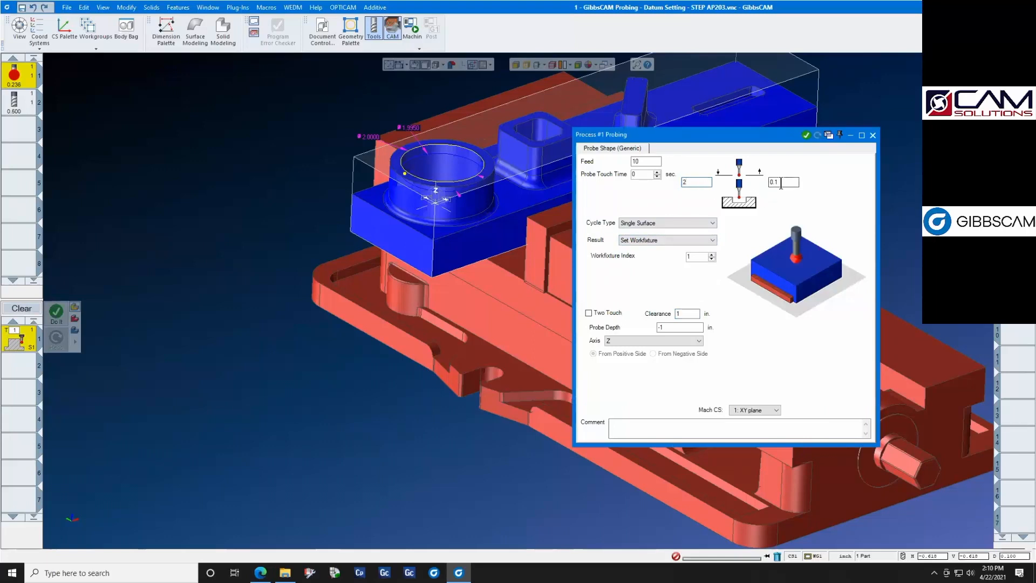
text(2)
double_click(681, 314)
key(BackSpace)
text(.4)
double_click(694, 327)
text(0)
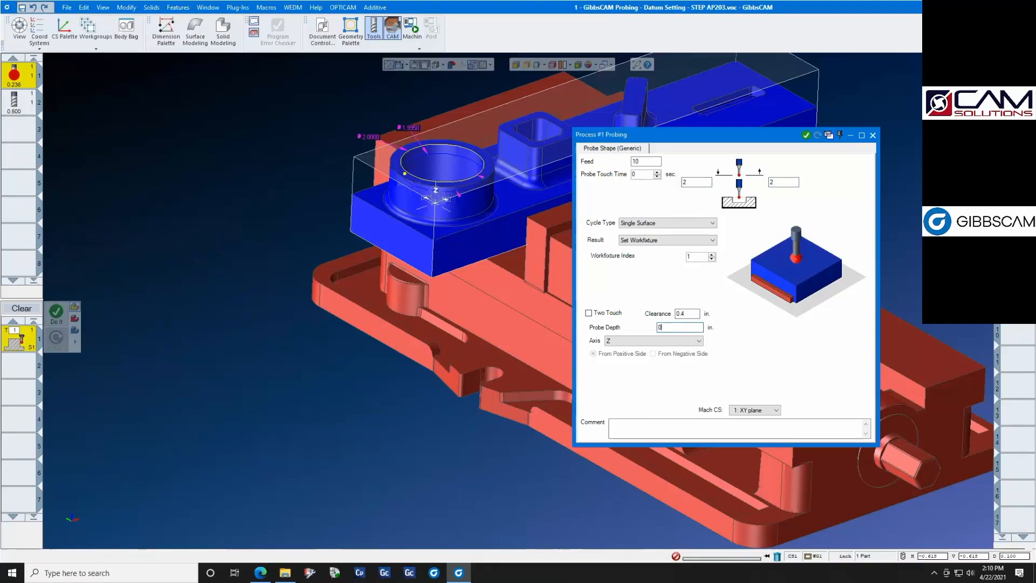
- Generate the single-surface probing operation at the point on the round boss's top rim and close the process settings
click(403, 174)
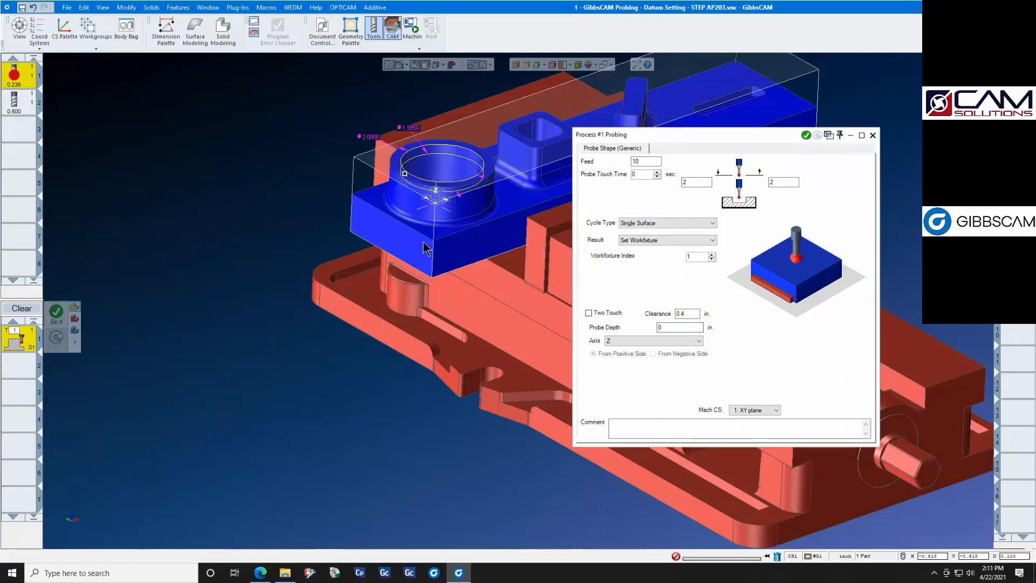
click(806, 136)
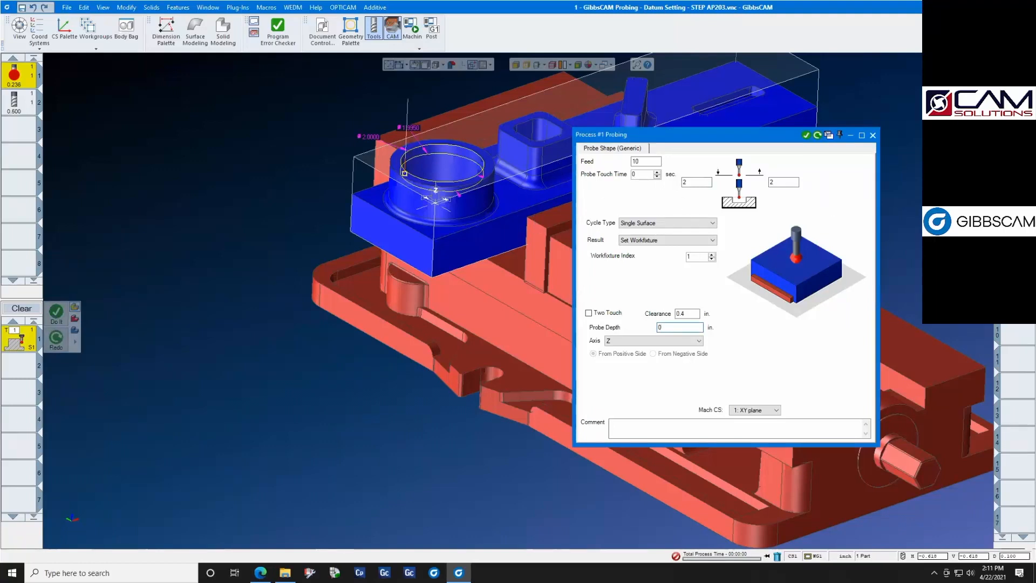
click(873, 135)
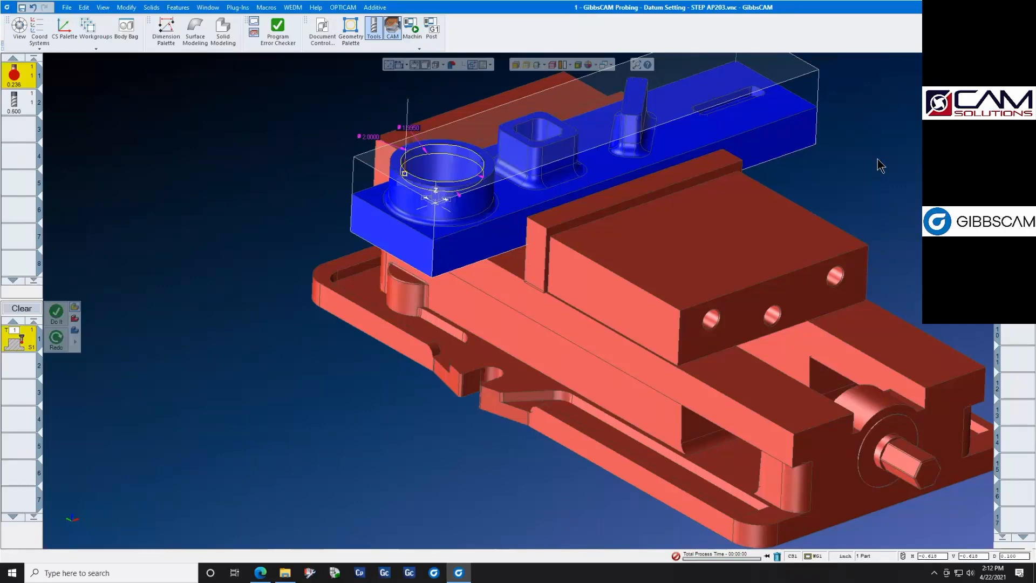
- Switch to the browser and read the introduction of the AP010 Productive Process Patterns PDF
scroll(891, 161, down, 1)
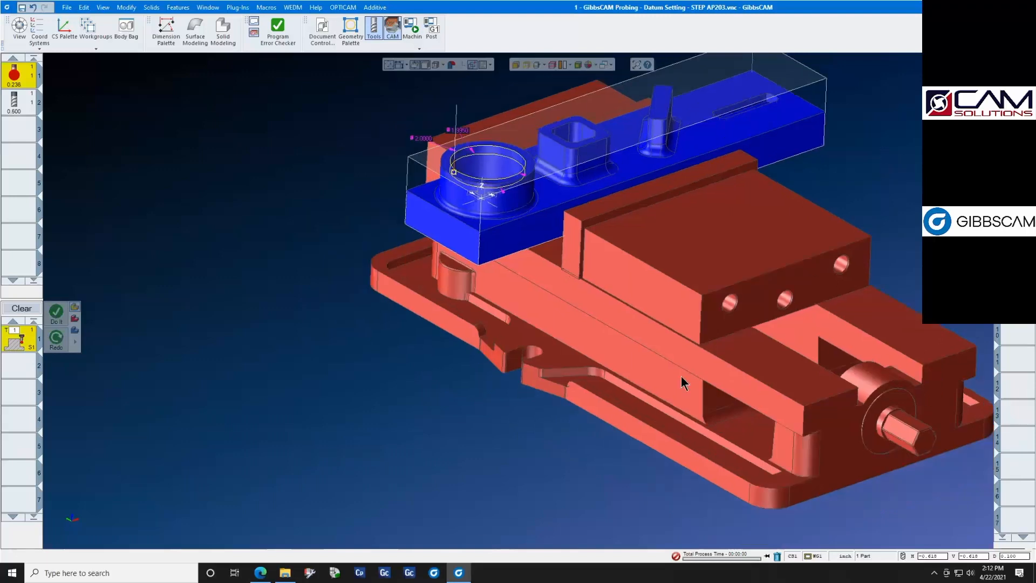
click(260, 572)
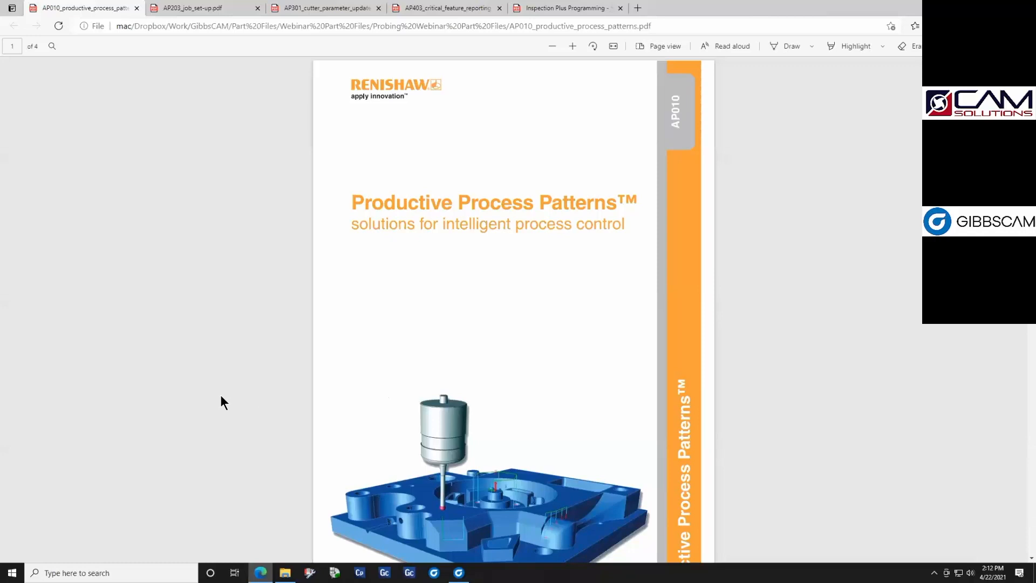
scroll(221, 396, down, 3)
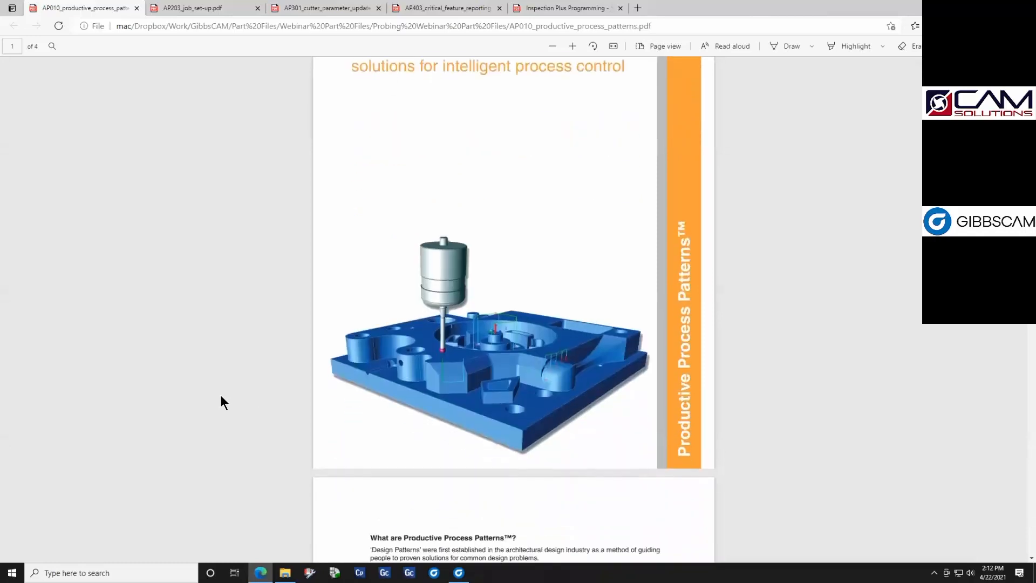
scroll(221, 396, up, 2)
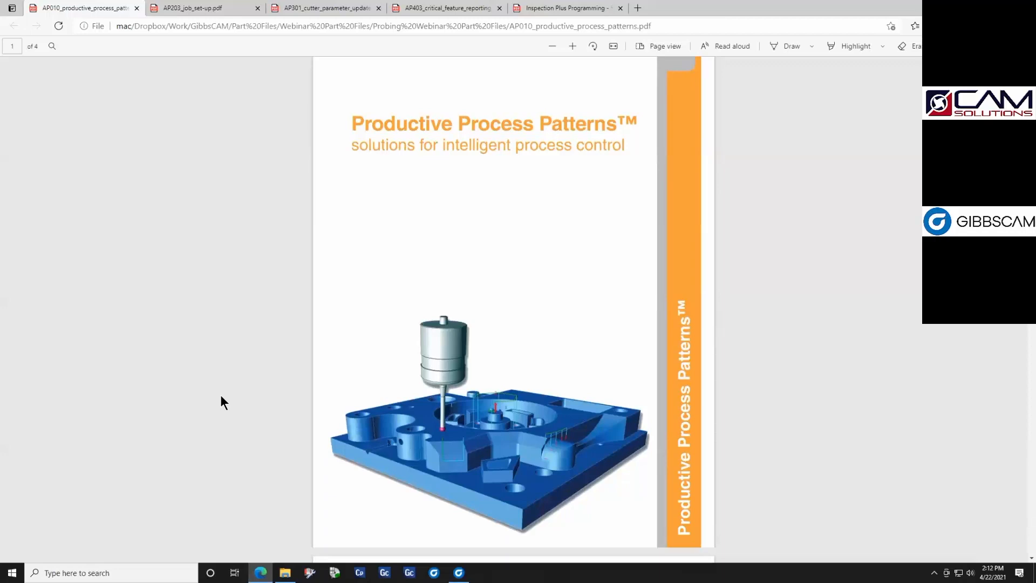
scroll(220, 397, down, 6)
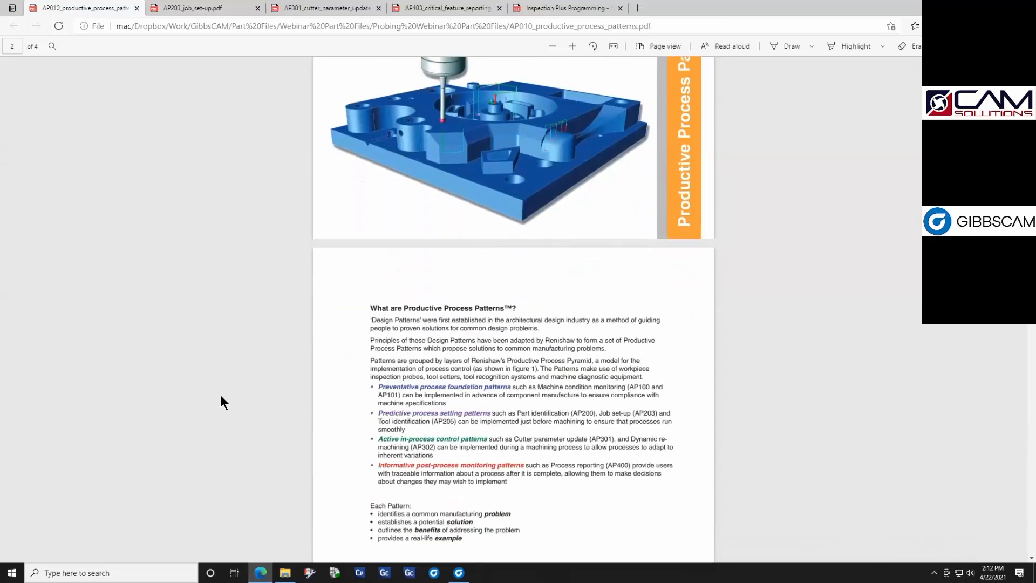
scroll(221, 397, down, 2)
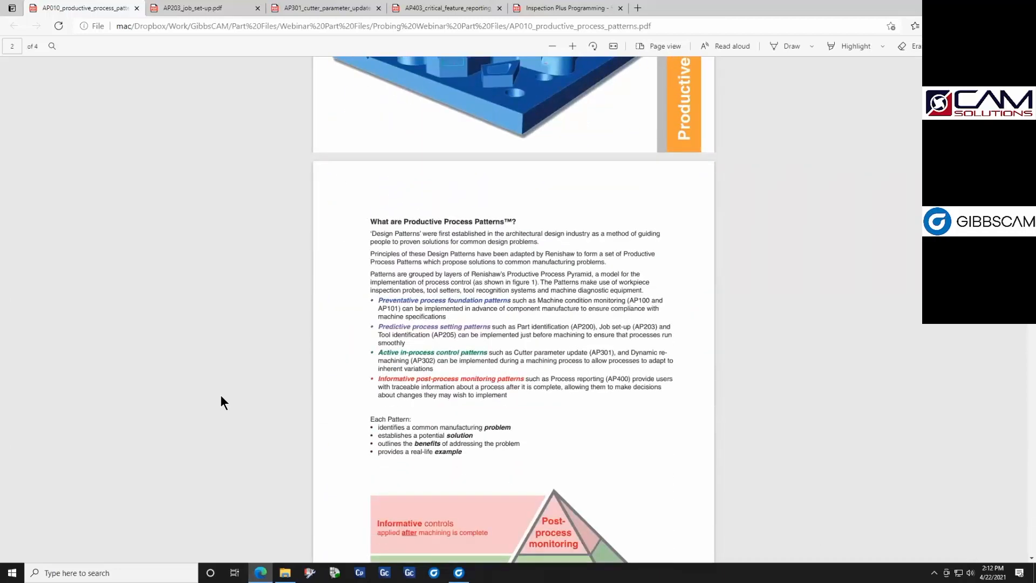
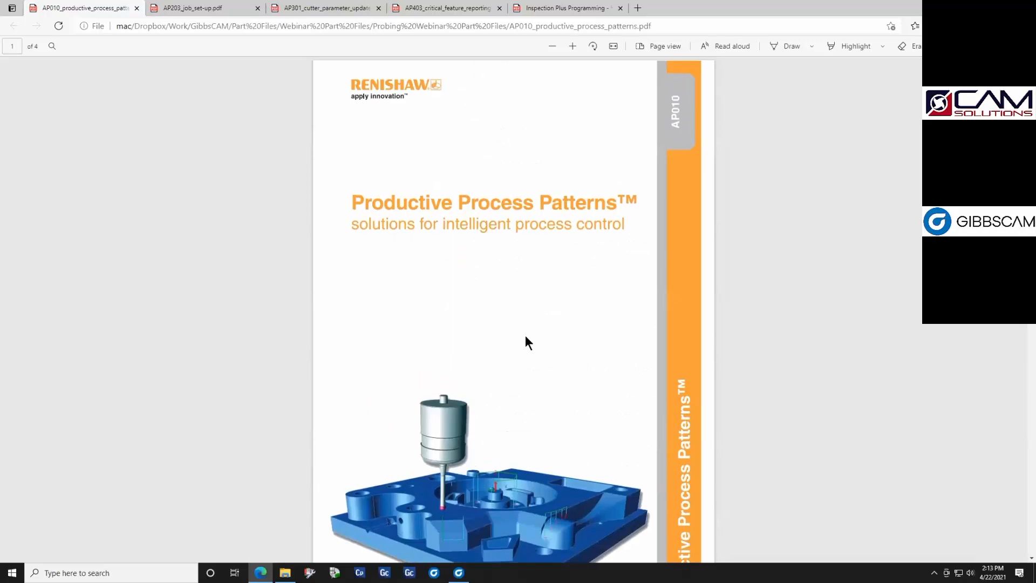
- Read through the AP010 introduction to the table of process patterns and highlight the AP203 - Job set-up row
scroll(525, 336, up, 8)
scroll(554, 273, down, 8)
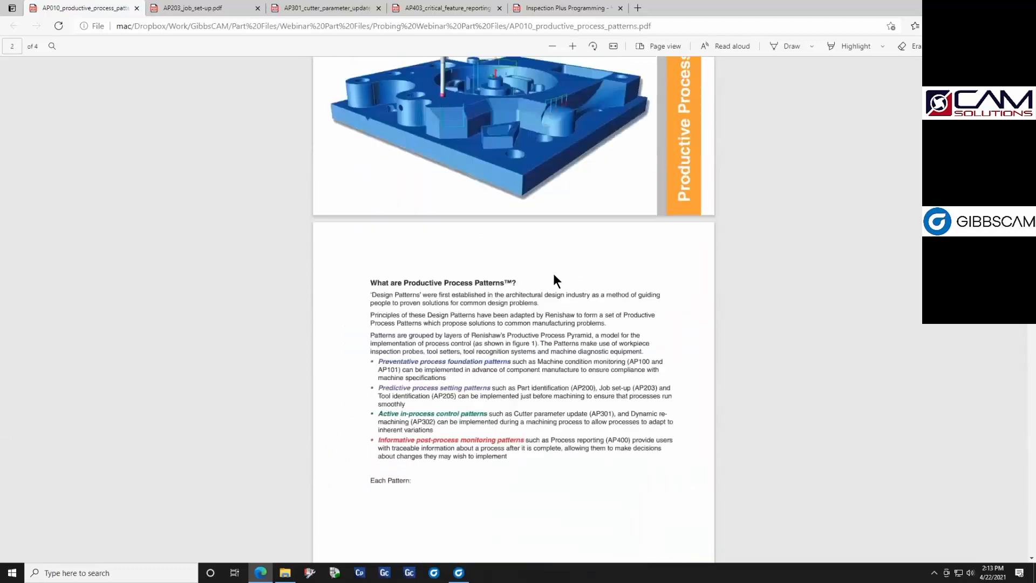
scroll(556, 281, down, 6)
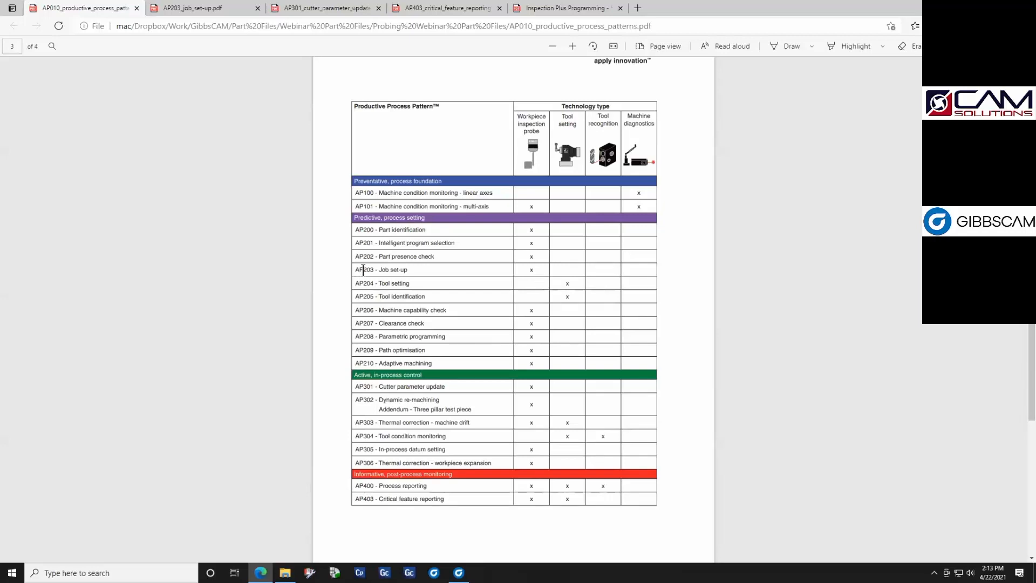
drag(357, 270, 534, 272)
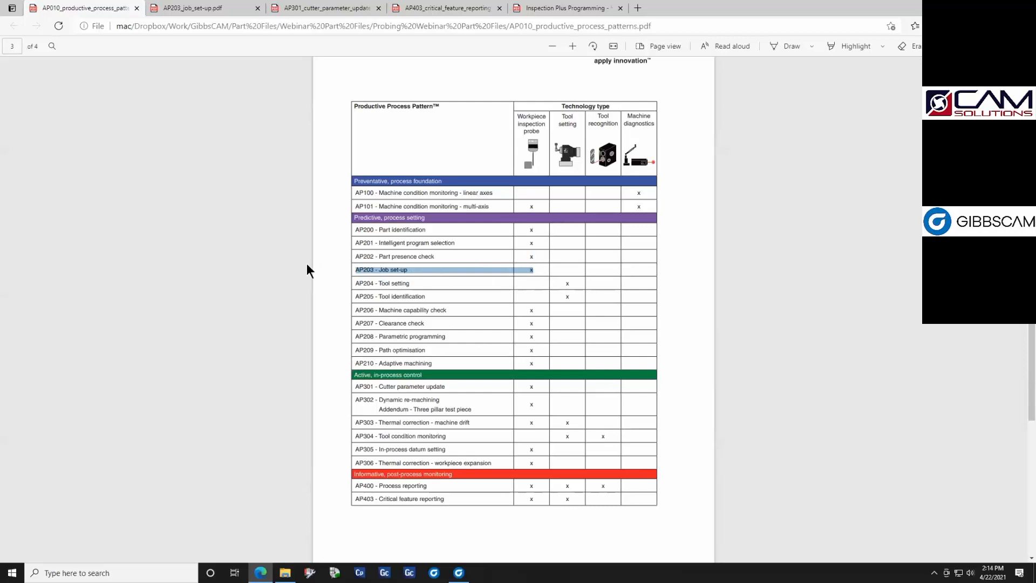
click(277, 263)
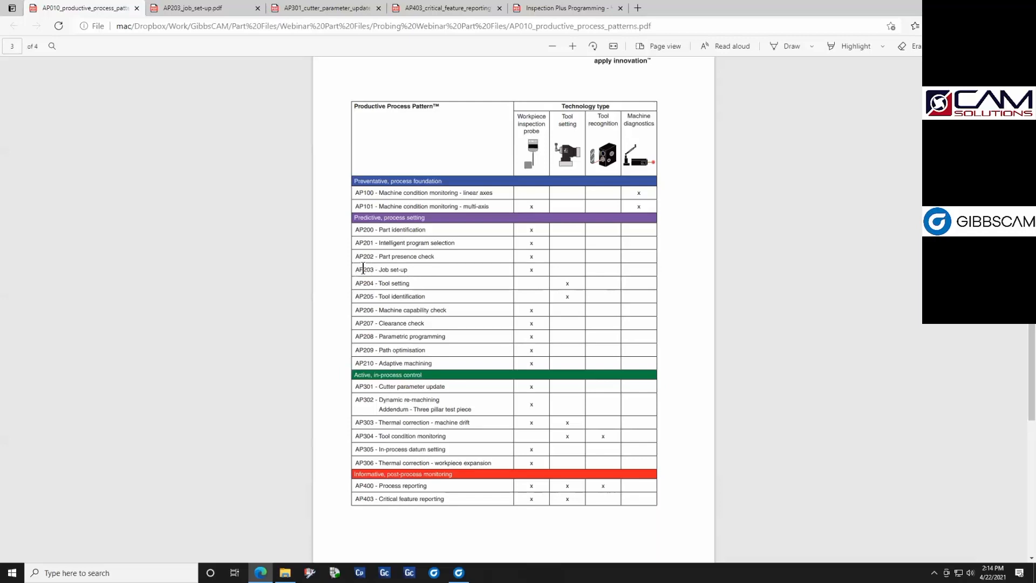
- Switch to GibbsCAM and open the recent part "2 - GibbsCAM Probing - HMC Datum Setting - STEP AP203", discarding changes to the current part
click(459, 572)
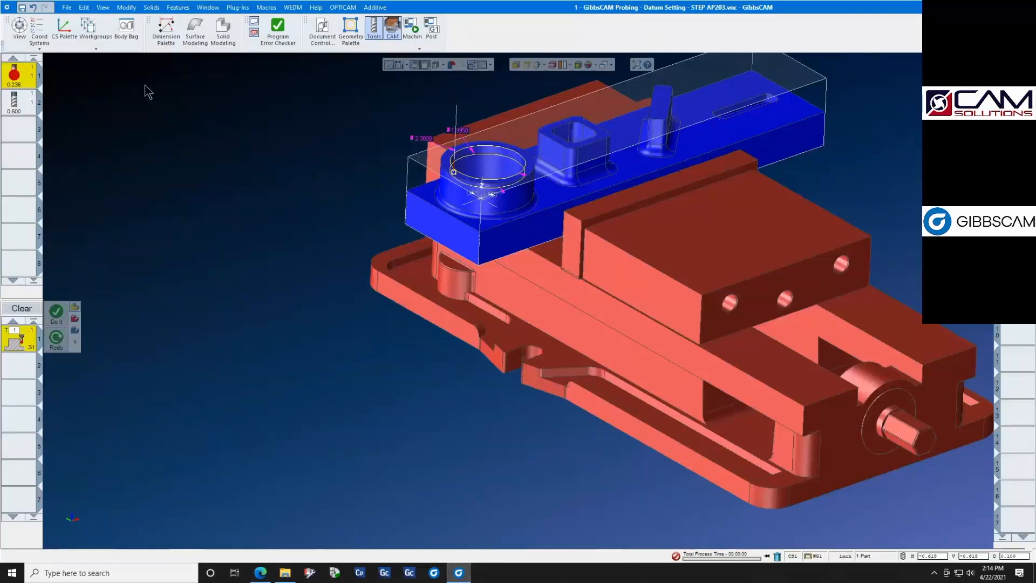
click(68, 7)
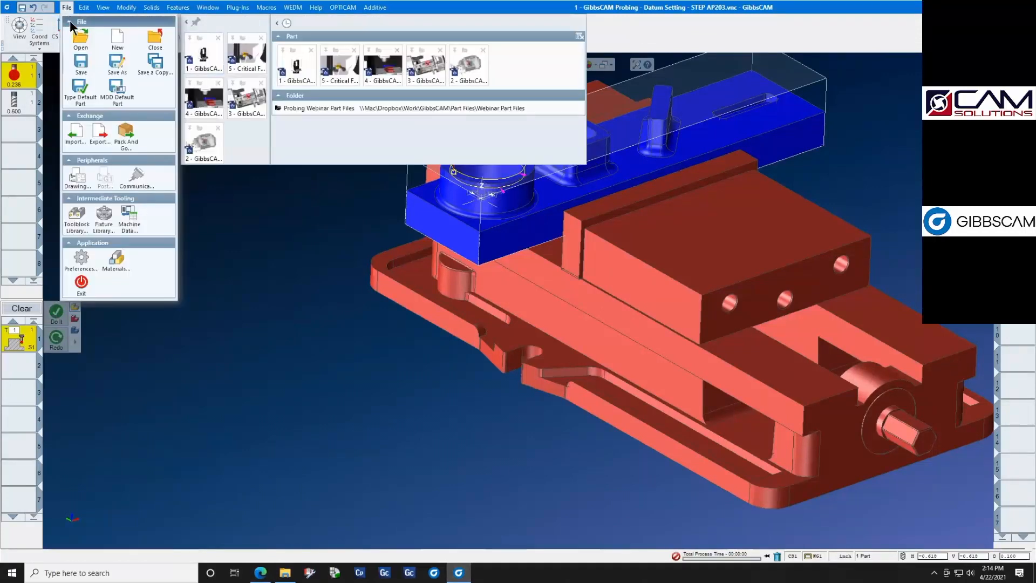
click(211, 141)
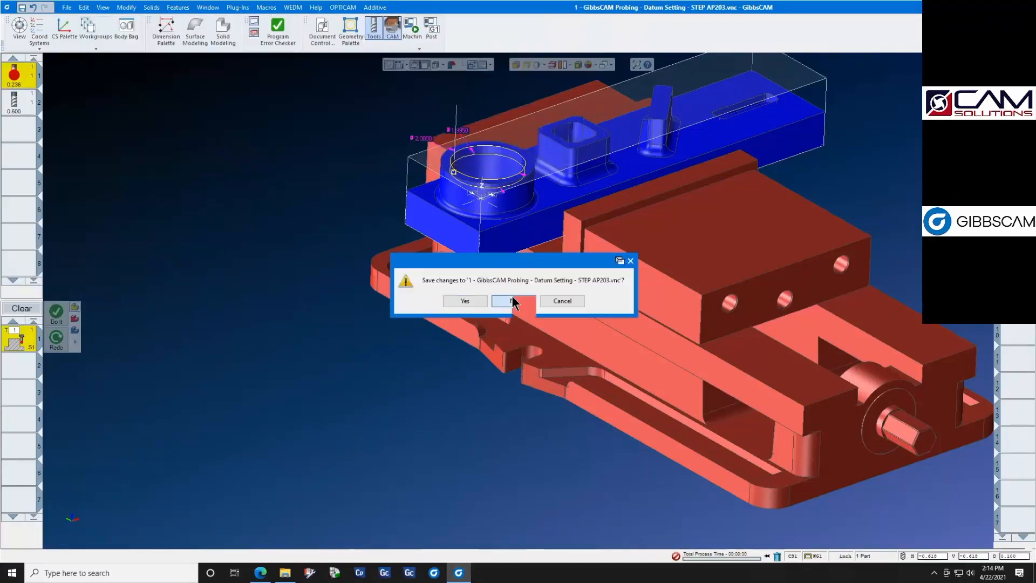
click(513, 302)
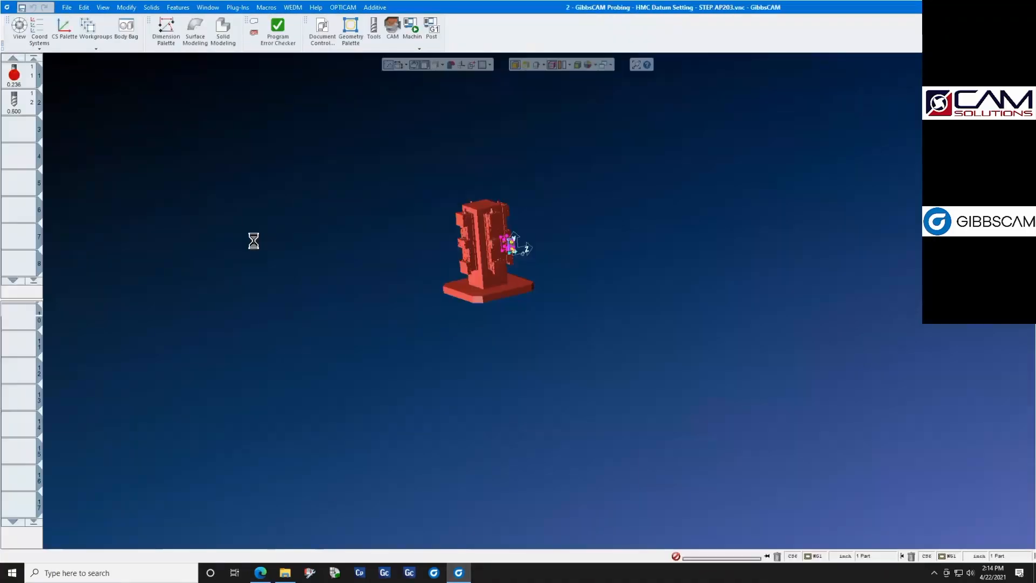
- Start Machine Sim for the tombstone part and view the fixture and workpiece from above inside the Haas EC400
scroll(536, 259, up, 2)
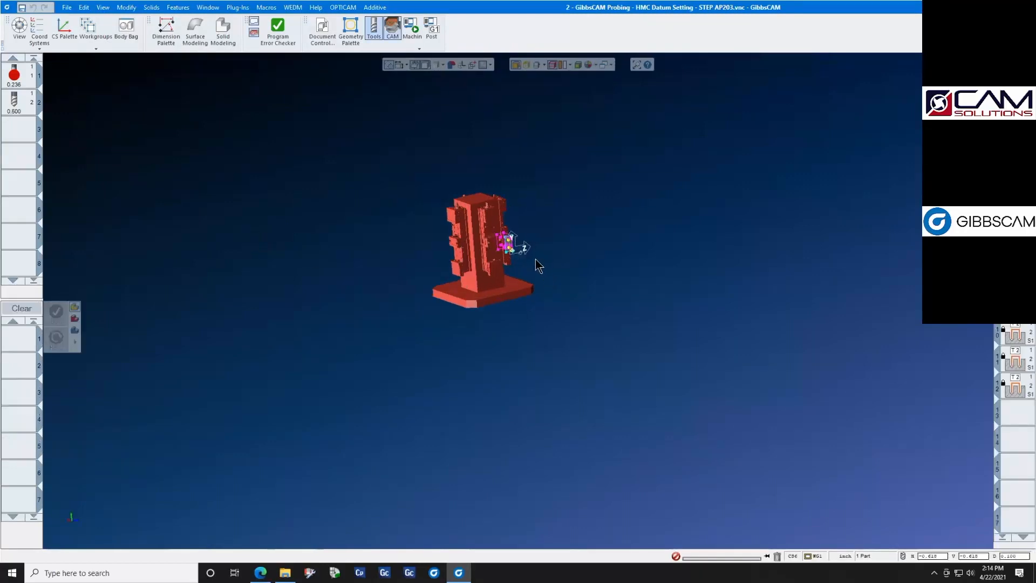
scroll(535, 259, up, 1)
click(415, 43)
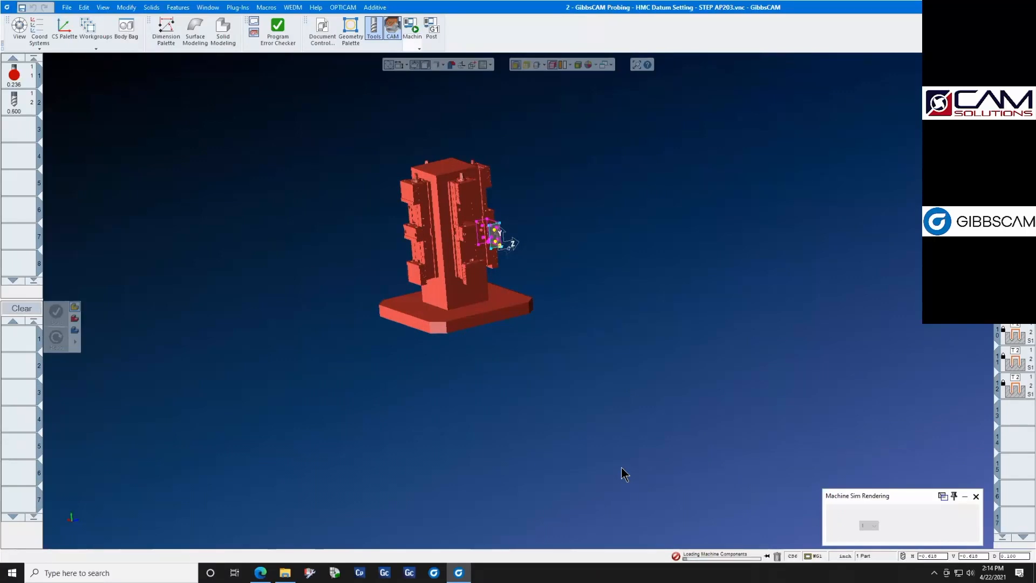
scroll(582, 333, down, 3)
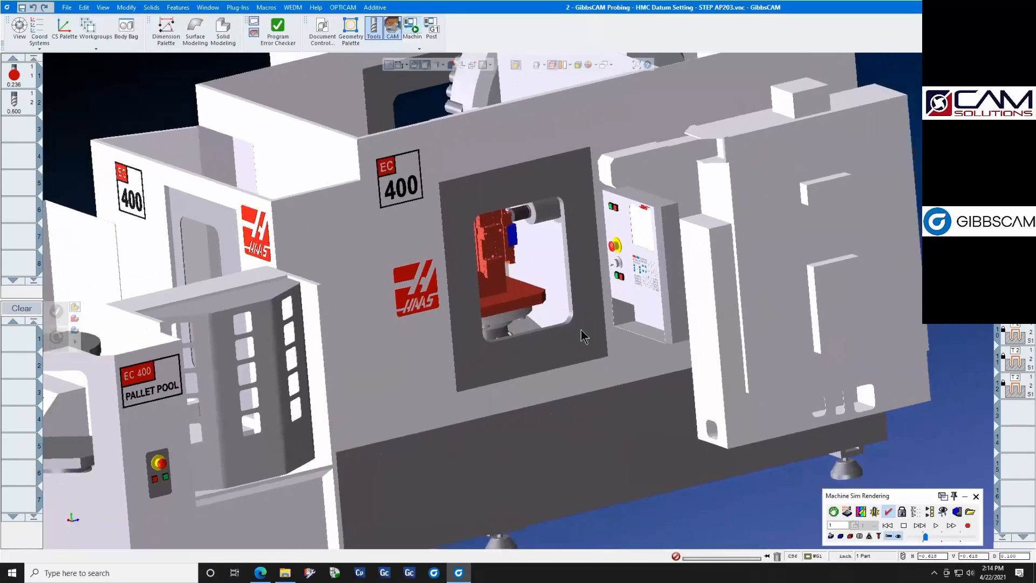
middle_drag(551, 329, 511, 314)
scroll(491, 313, up, 3)
scroll(511, 314, up, 1)
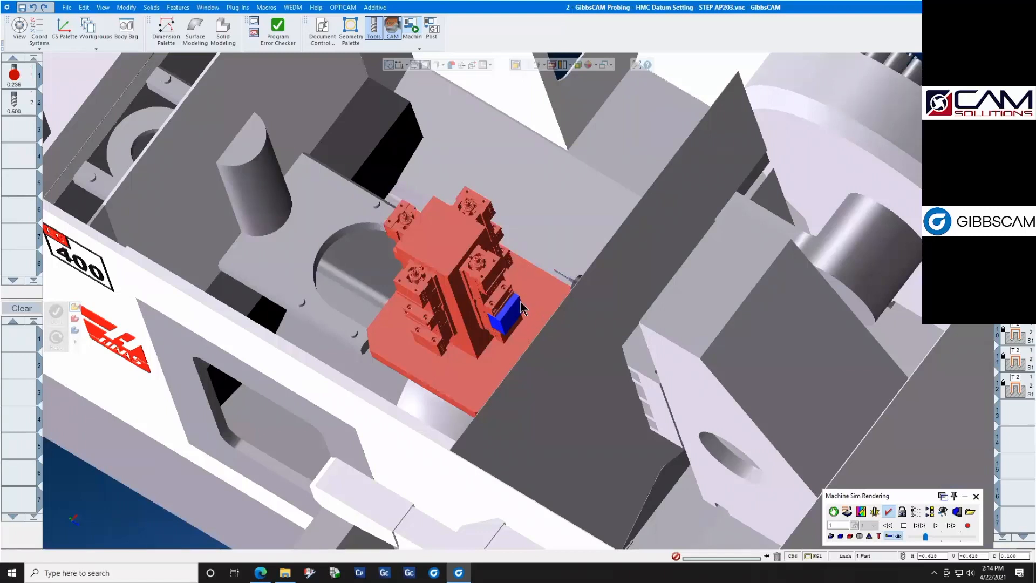
middle_drag(937, 466, 930, 485)
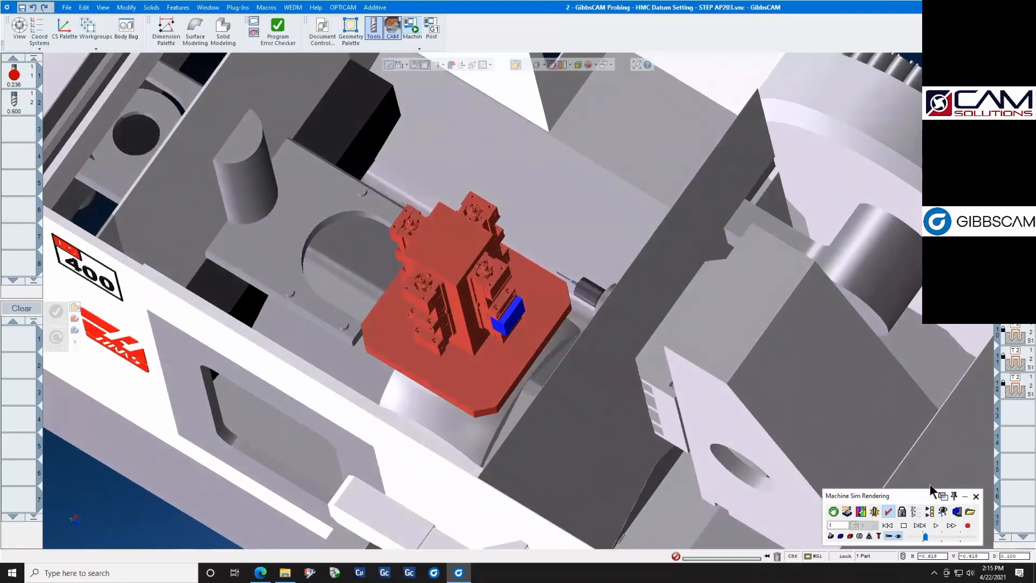
- Rewind the machine simulation, play it through to the end and close it
click(936, 526)
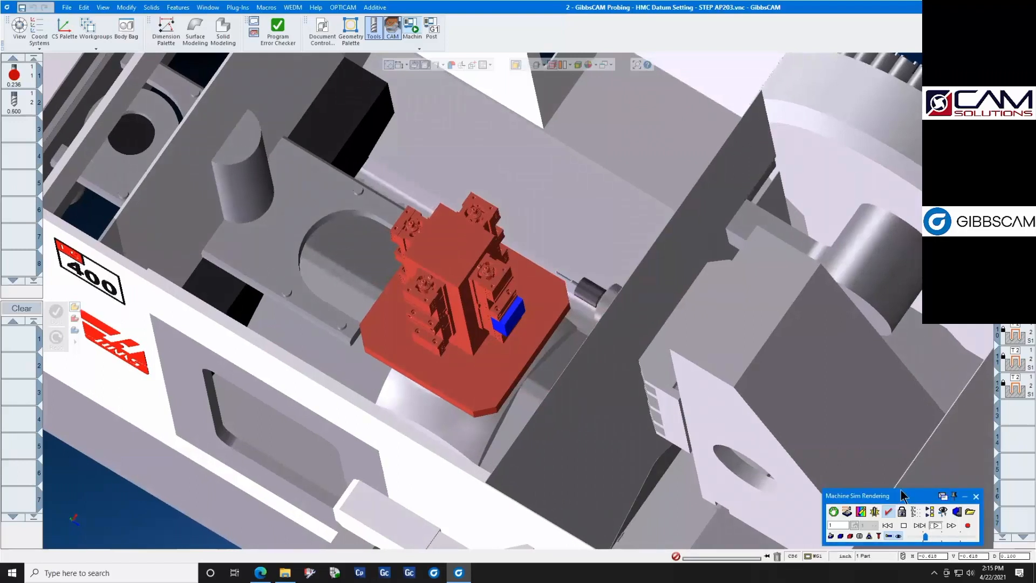
click(888, 525)
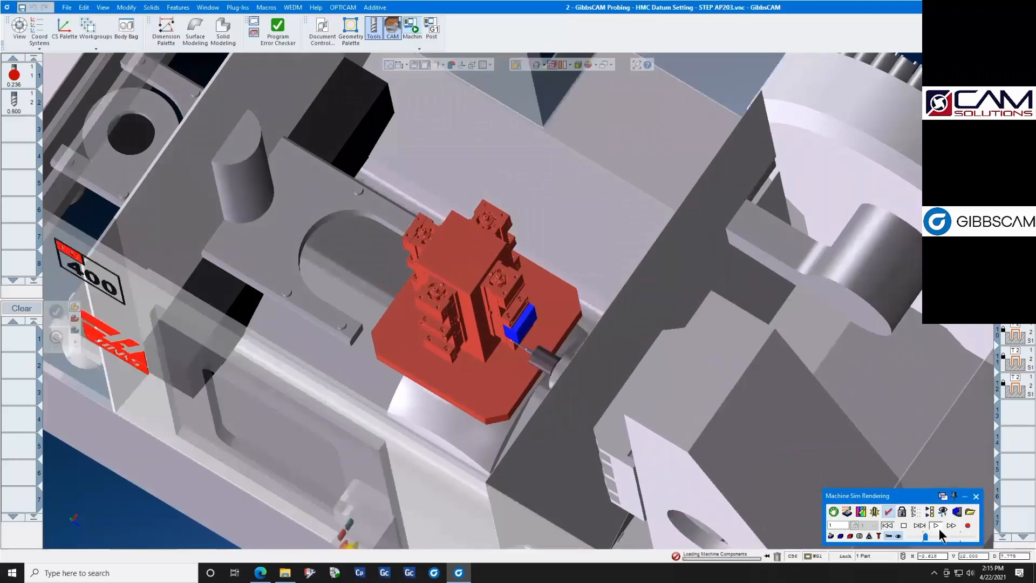
click(936, 527)
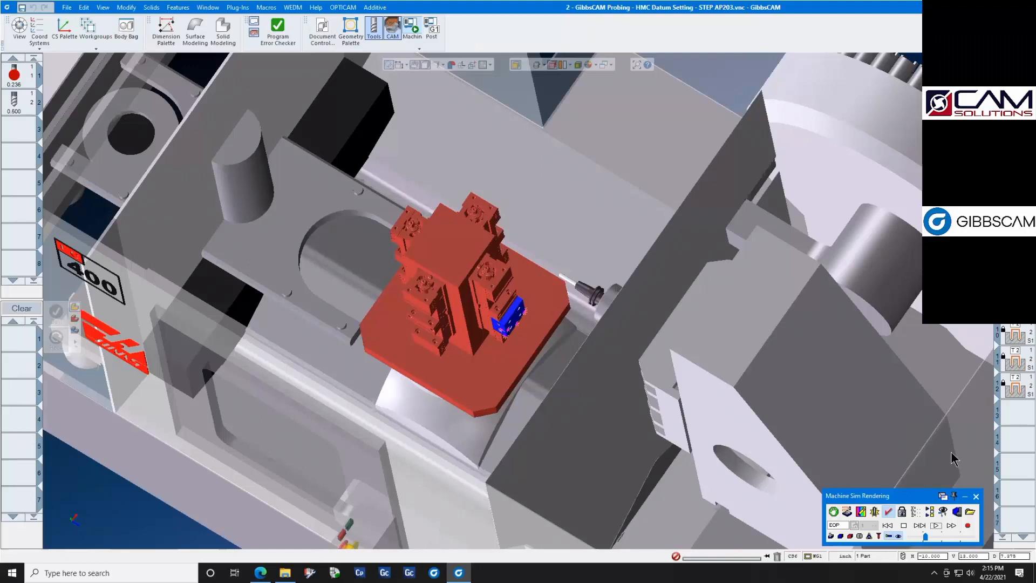
click(977, 496)
- Examine the X-axis single-surface probing process for workfixture 1 and its machining coordinate system choices, and close it unchanged
middle_drag(516, 369, 580, 297)
scroll(580, 296, up, 5)
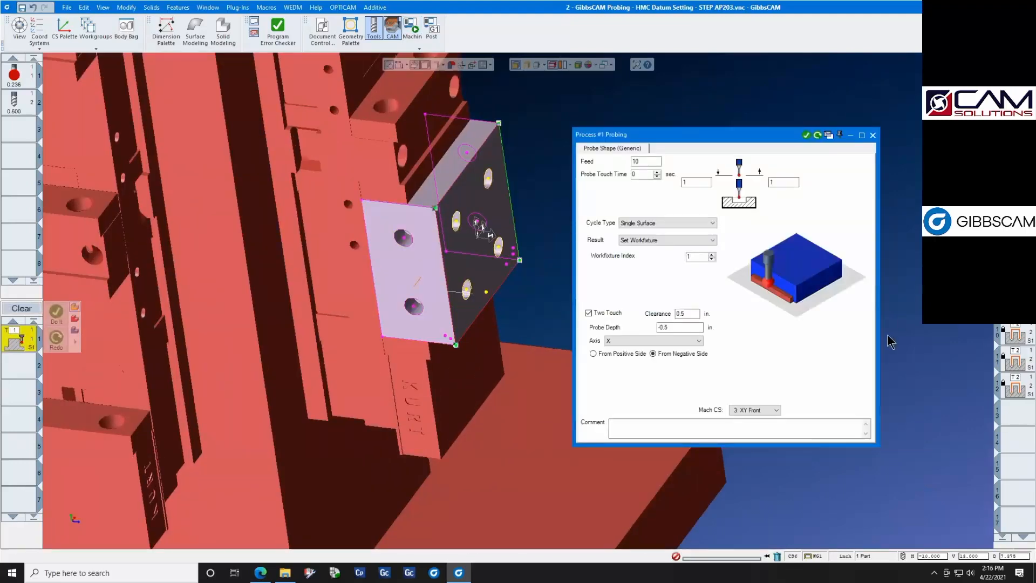
click(775, 411)
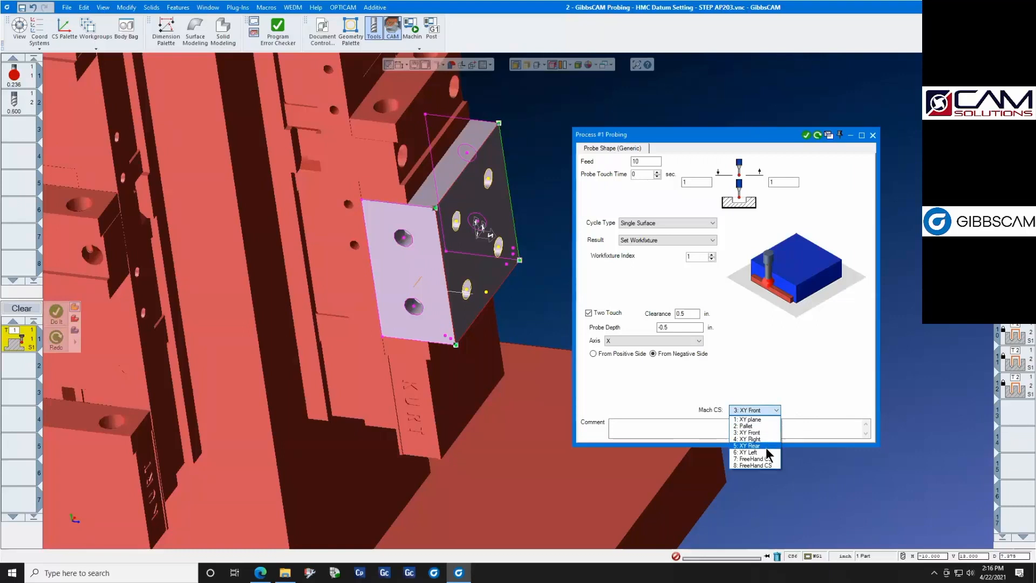
click(896, 269)
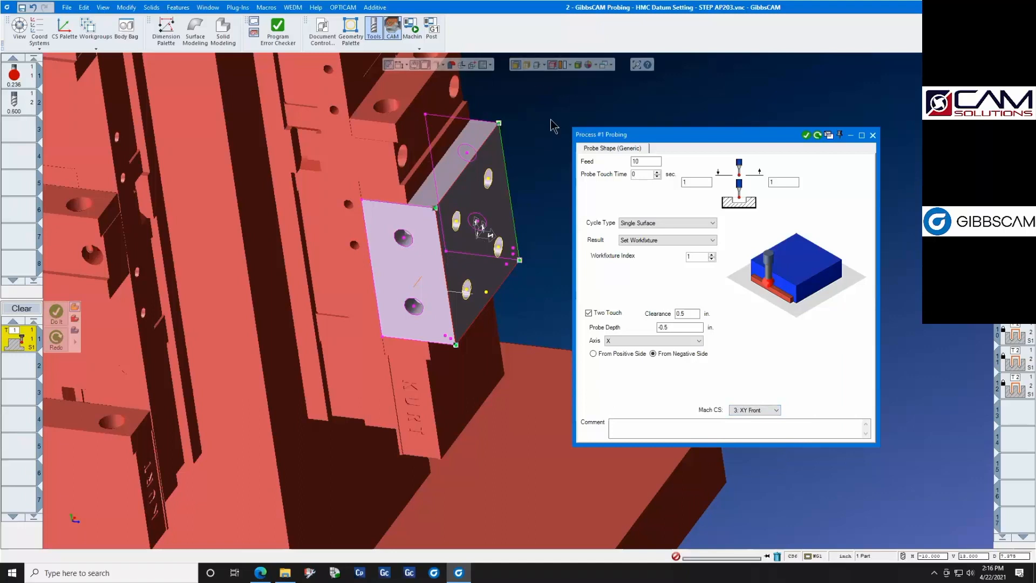
click(873, 135)
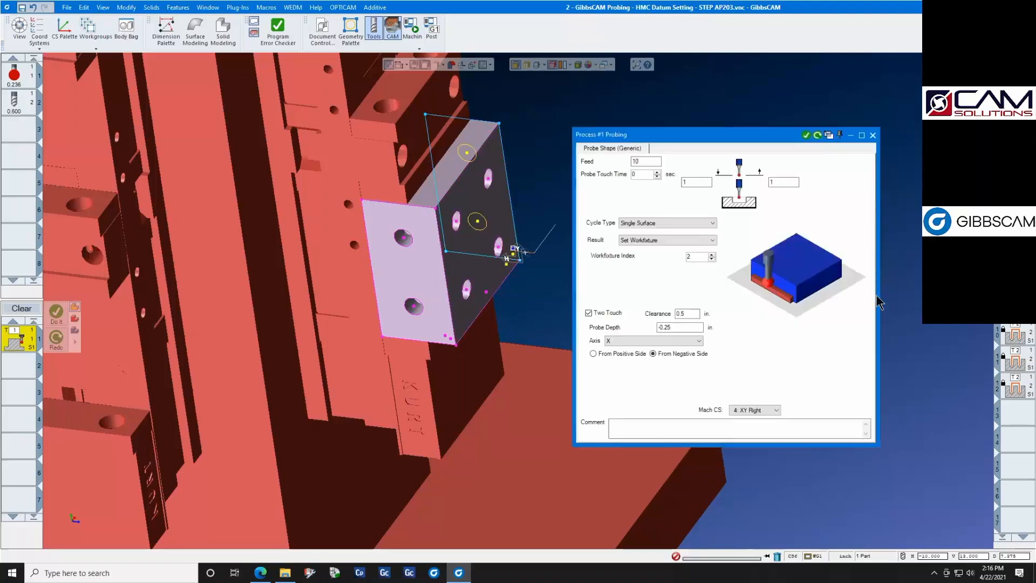
- Check the coordinate system choices of workfixture 2's X-axis probing process, inspect its probe point at the block's lower corner, and close it unchanged
click(776, 410)
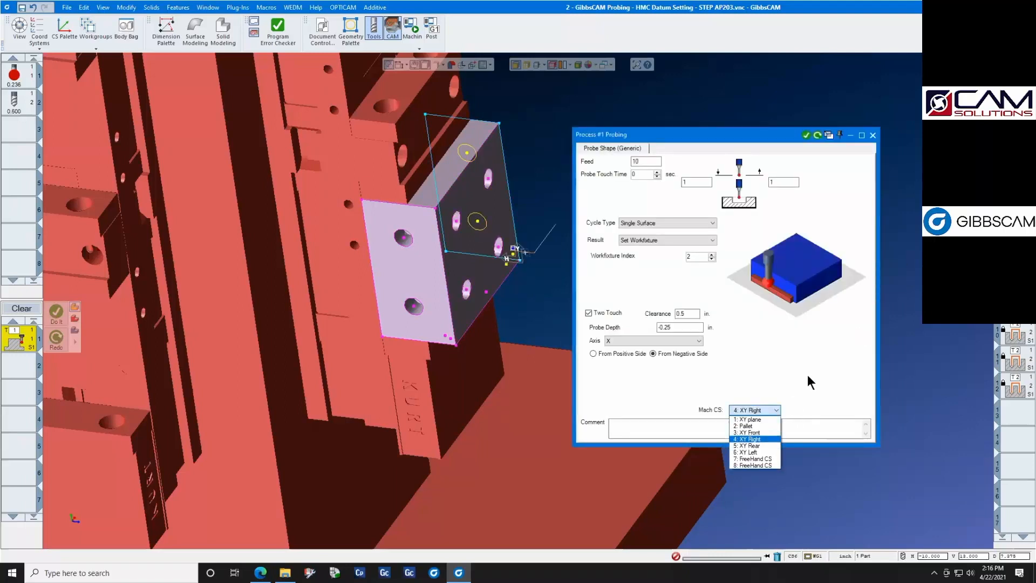
click(808, 375)
middle_drag(565, 333, 310, 325)
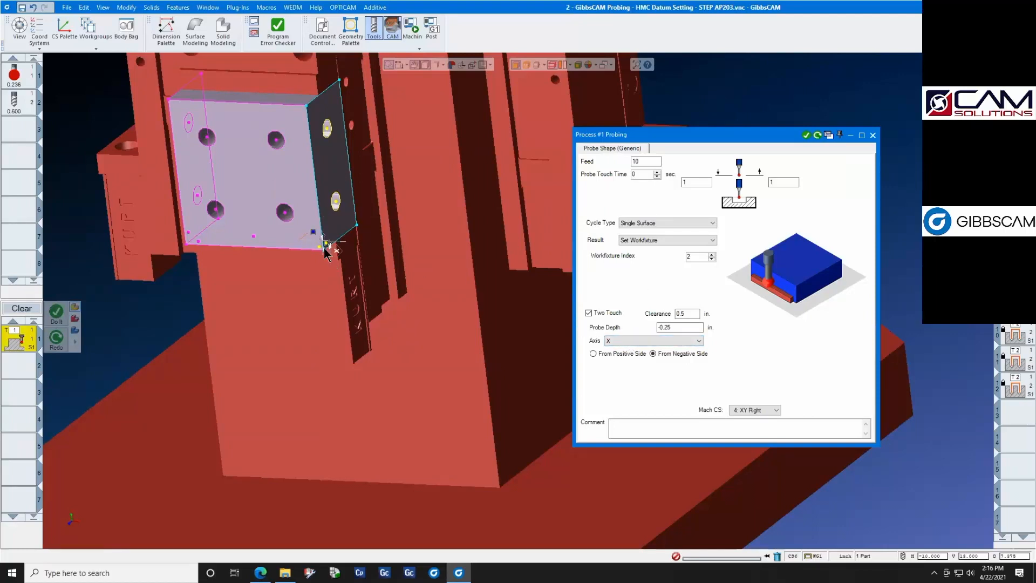
scroll(328, 254, up, 3)
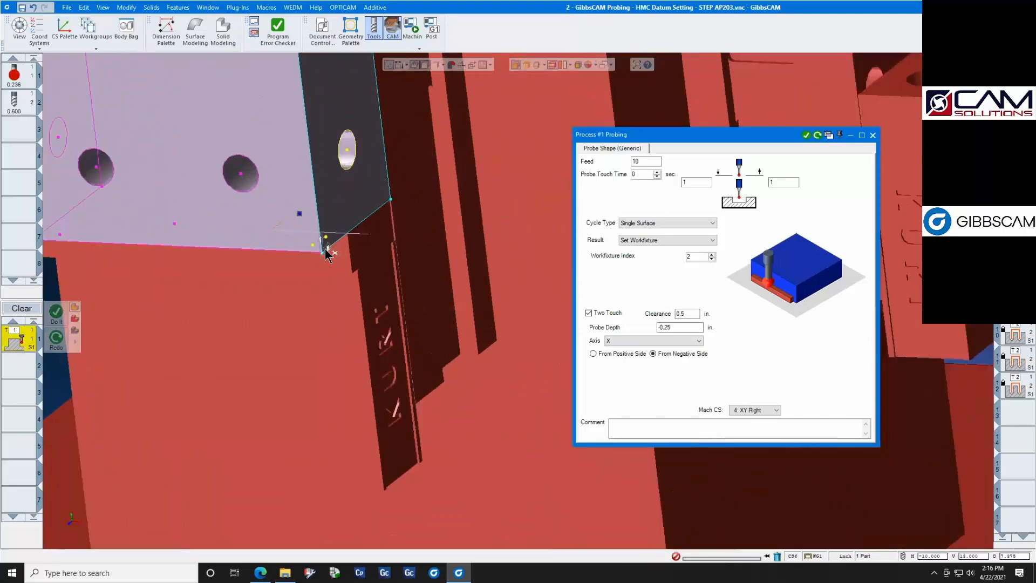
scroll(328, 254, down, 1)
scroll(328, 254, down, 5)
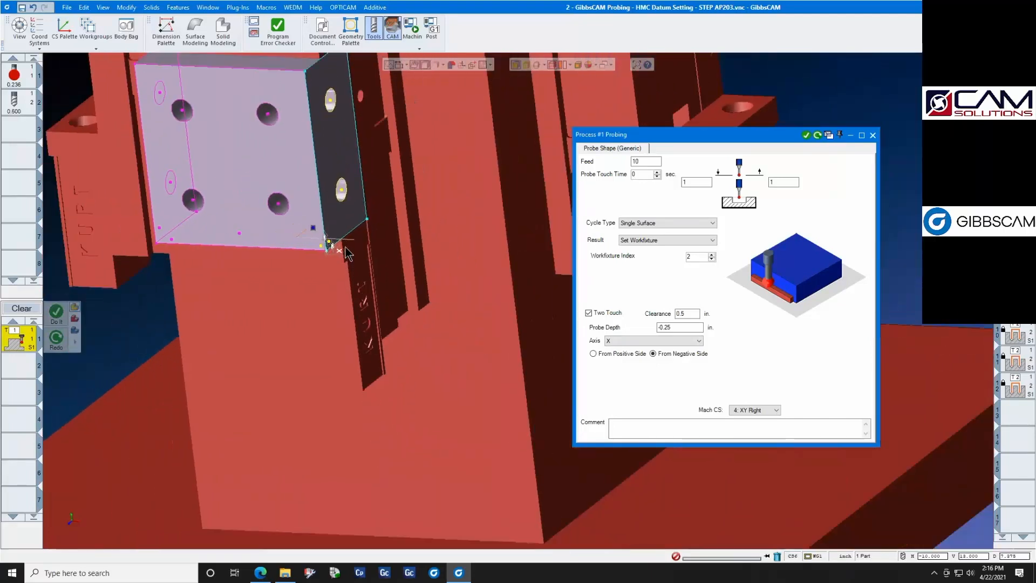
click(873, 135)
- Review workfixture 2's Y-axis probing process and workfixture 3's Y- and Z-axis processes on the XY Left face, leaving all settings unchanged
double_click(21, 340)
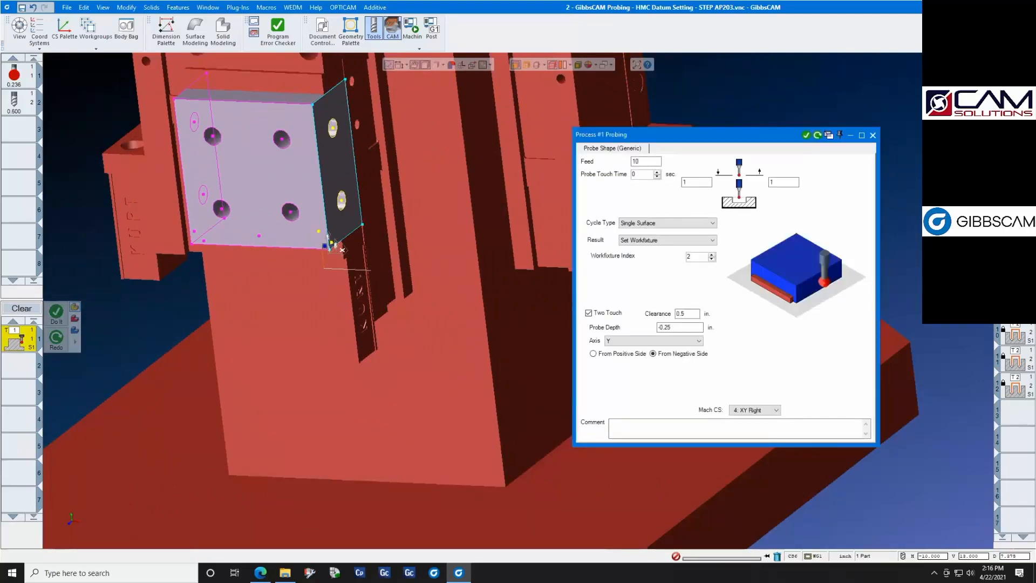
middle_drag(313, 313, 464, 296)
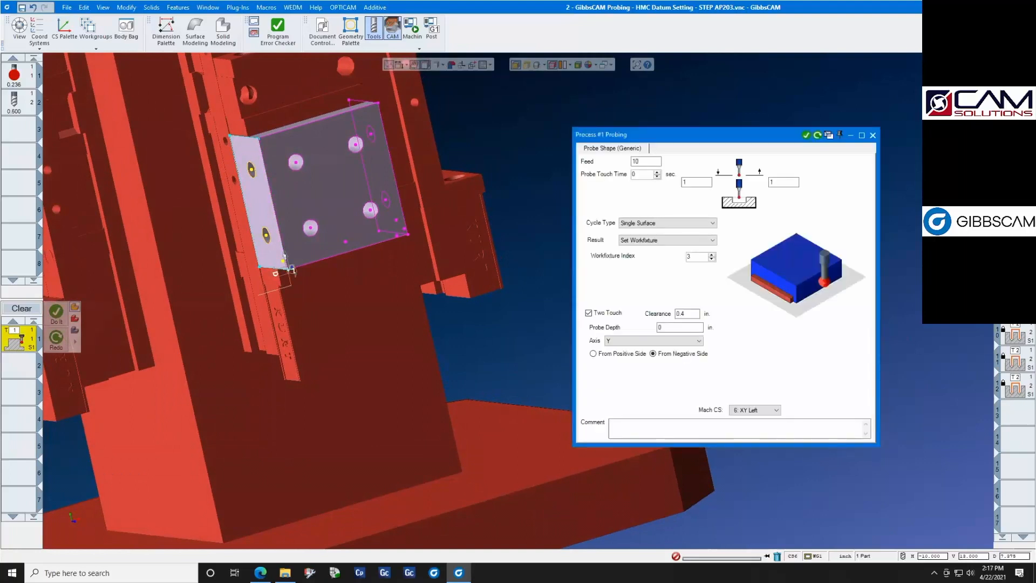
double_click(1014, 309)
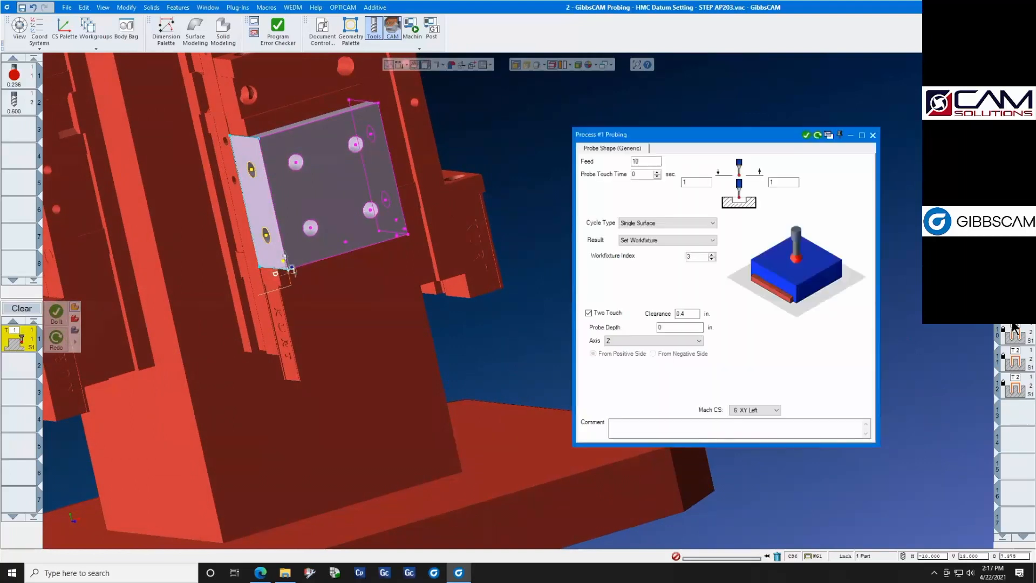
click(872, 136)
- Launch Machine Sim again, bring the tombstone into view inside the machine and play the simulation
click(419, 48)
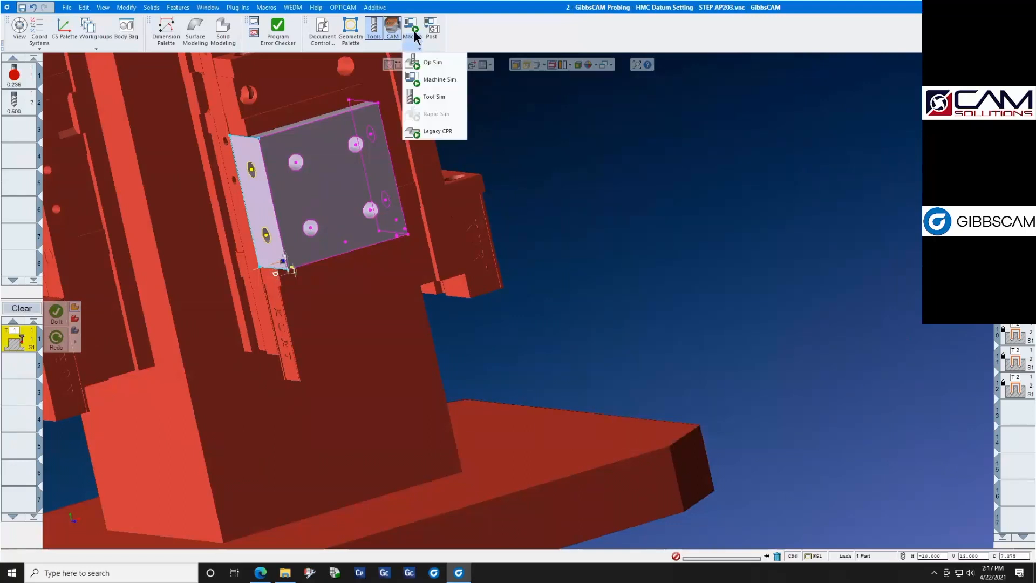
click(437, 79)
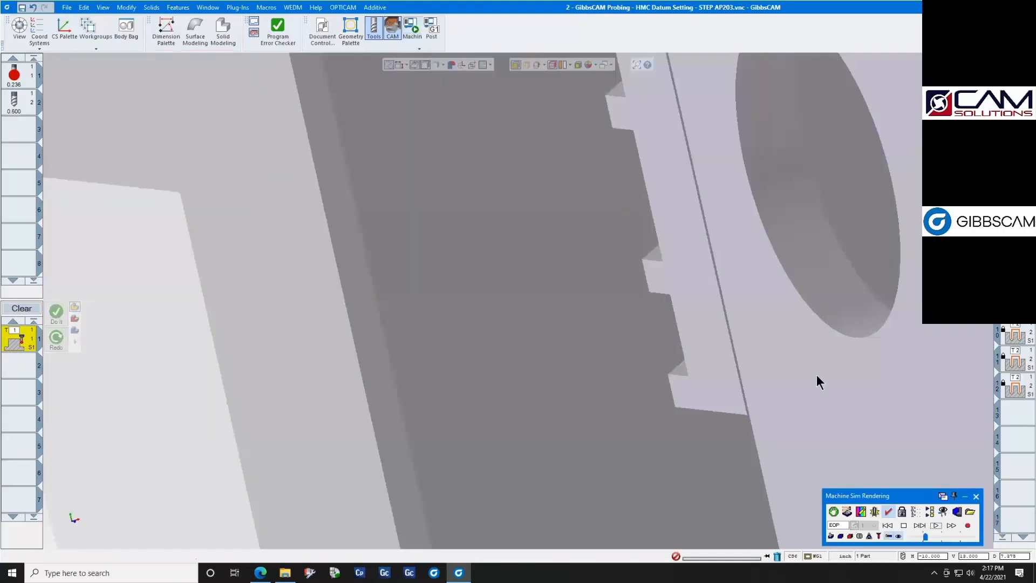
scroll(475, 356, down, 8)
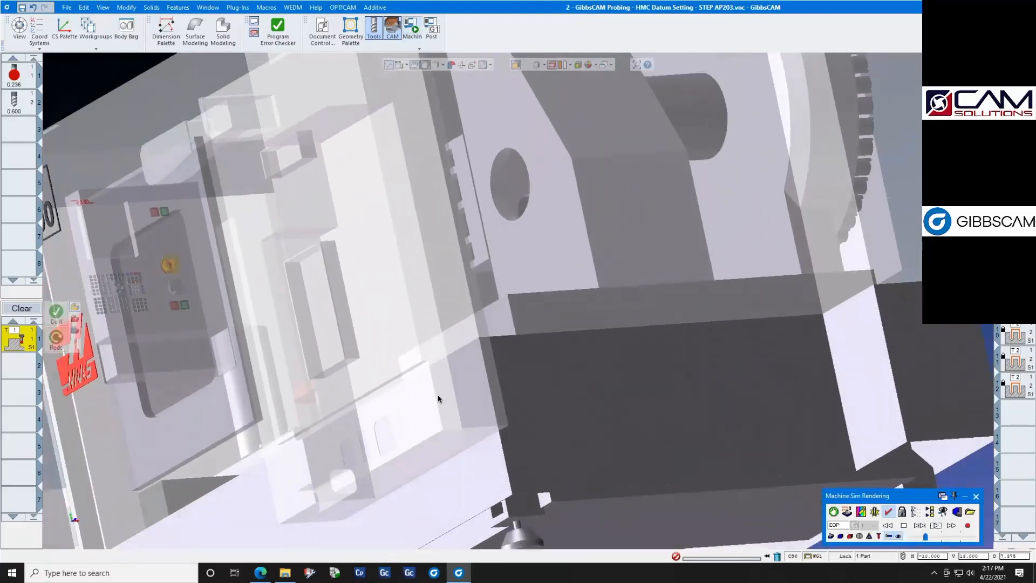
scroll(438, 398, down, 8)
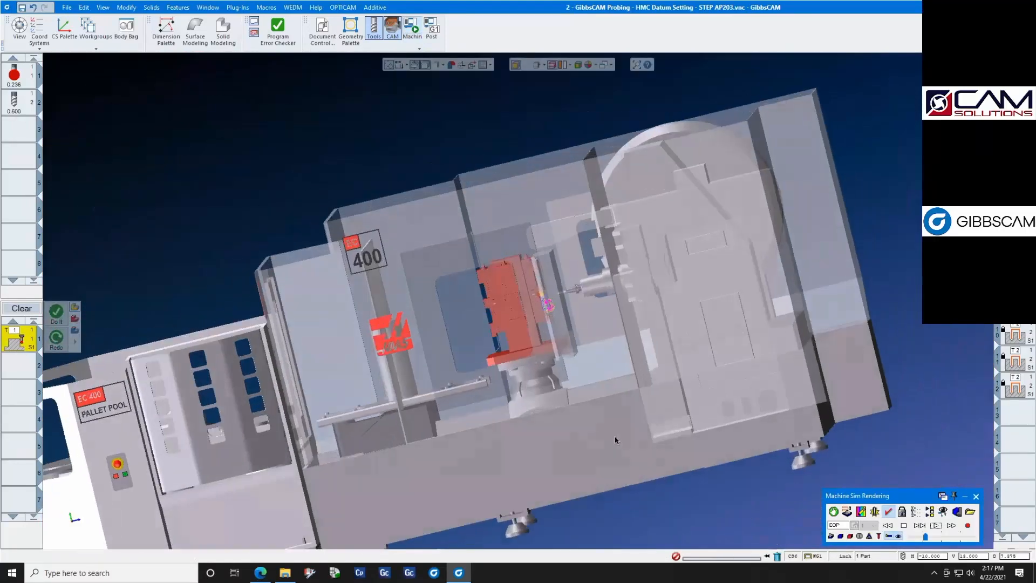
scroll(615, 440, up, 5)
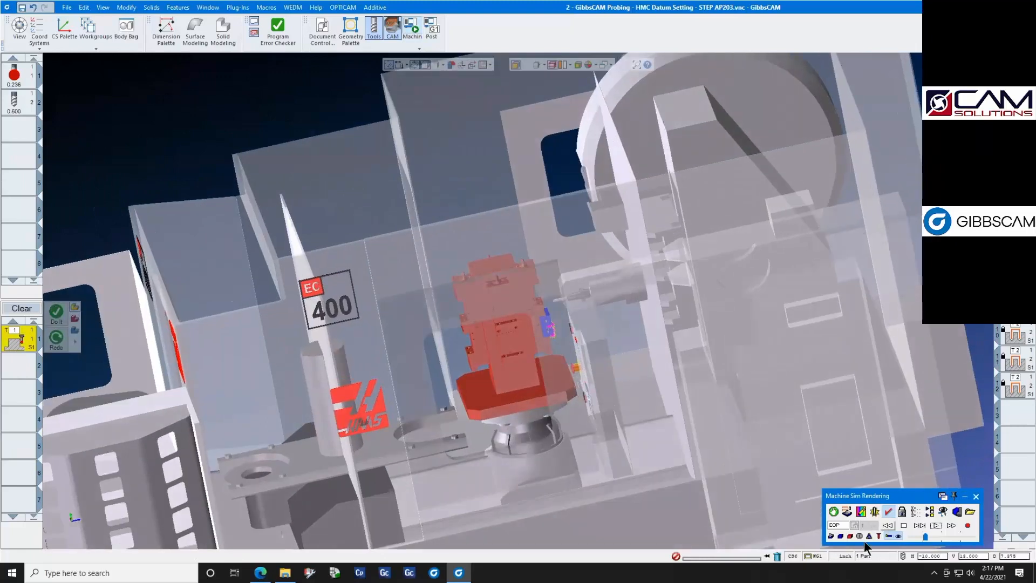
click(935, 525)
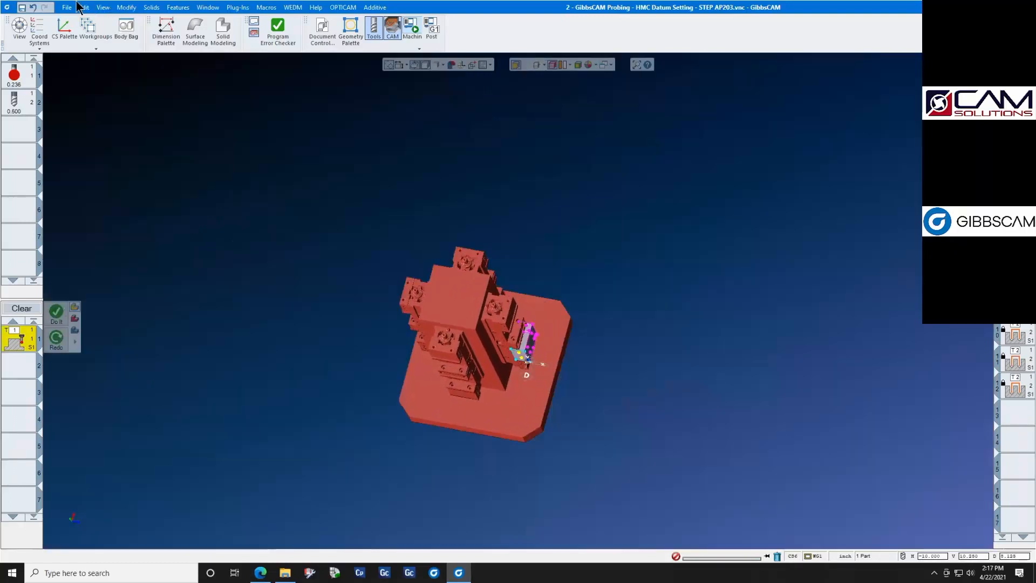
- Open the part "3 - GibbsCAM Probing - HMC Datum Setting - TMS - STEP AP203" without saving changes, and play its Machine Sim simulation
click(66, 8)
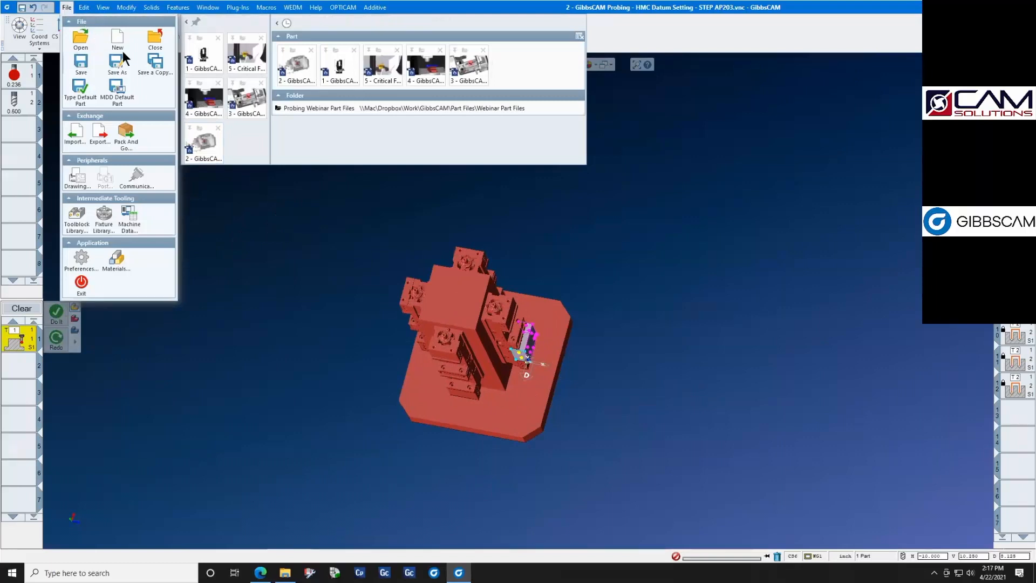
click(246, 107)
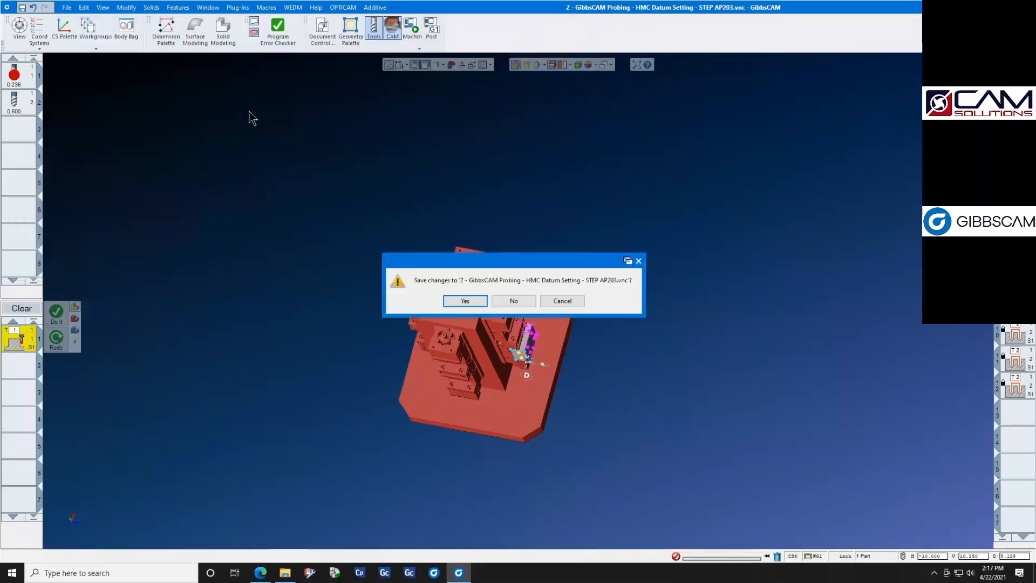
click(503, 296)
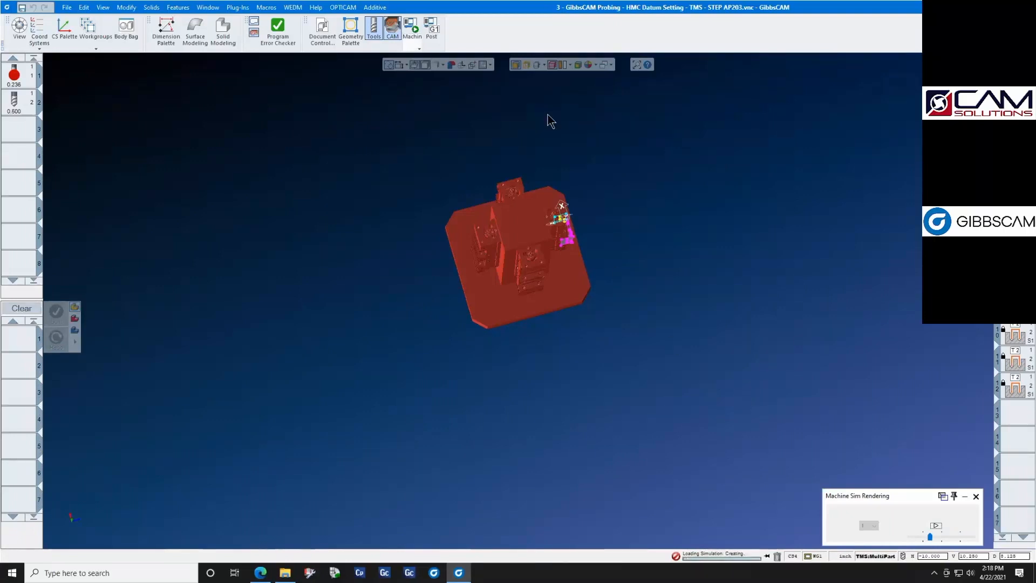
click(411, 31)
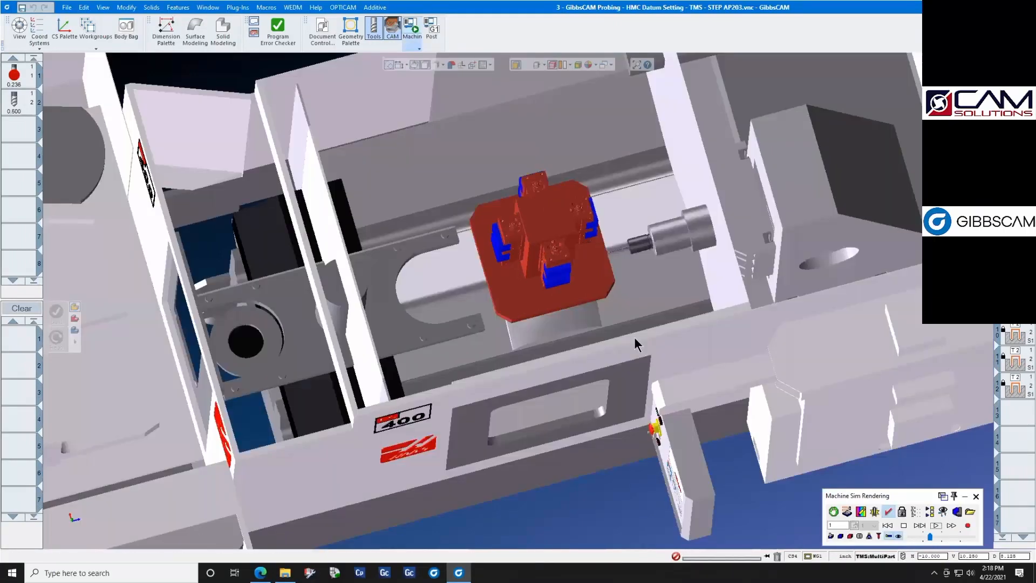
click(938, 525)
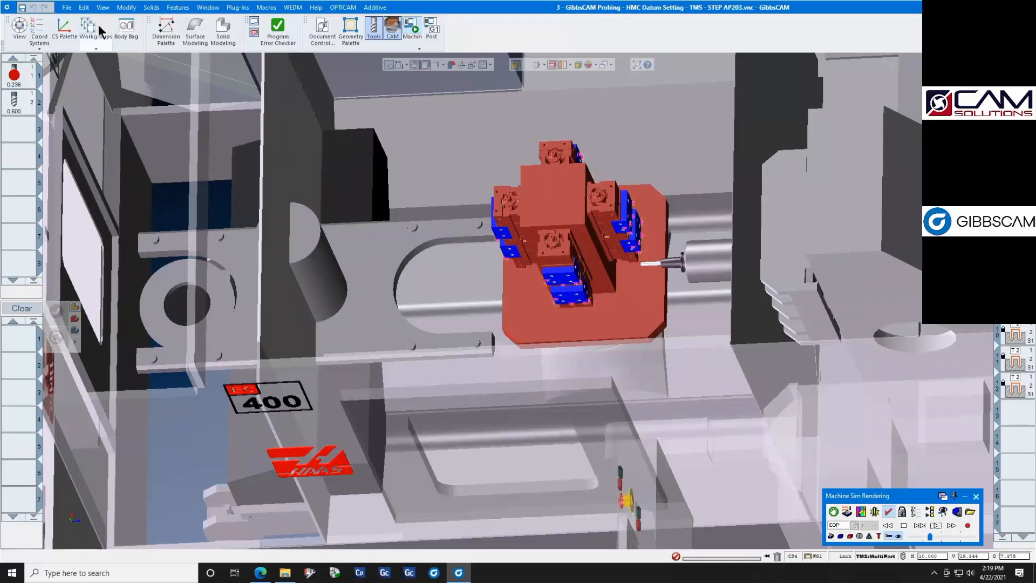
- Reopen the part "2 - GibbsCAM Probing - HMC Datum Setting - STEP AP203", discarding changes to the TMS part
click(67, 7)
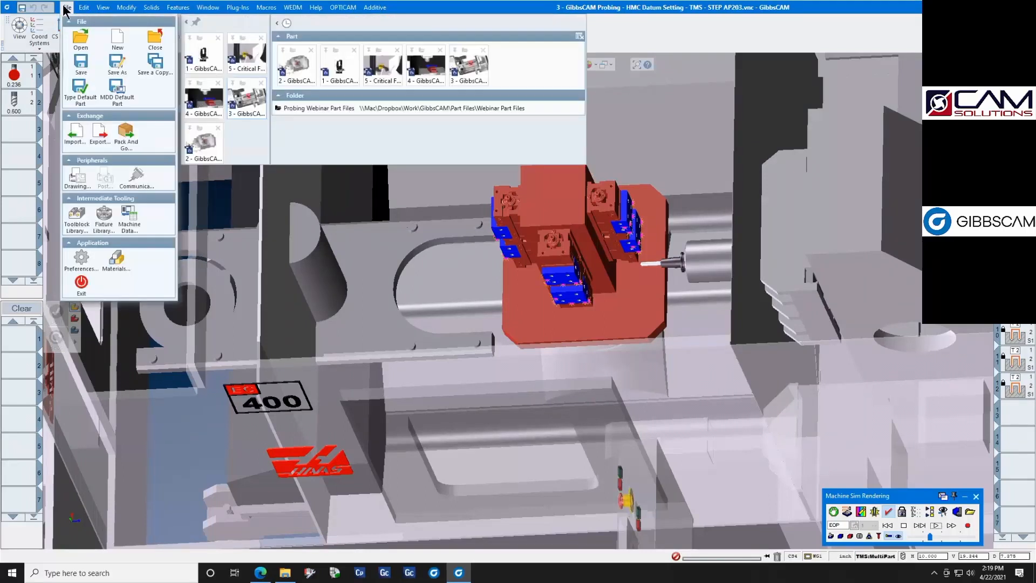
click(208, 114)
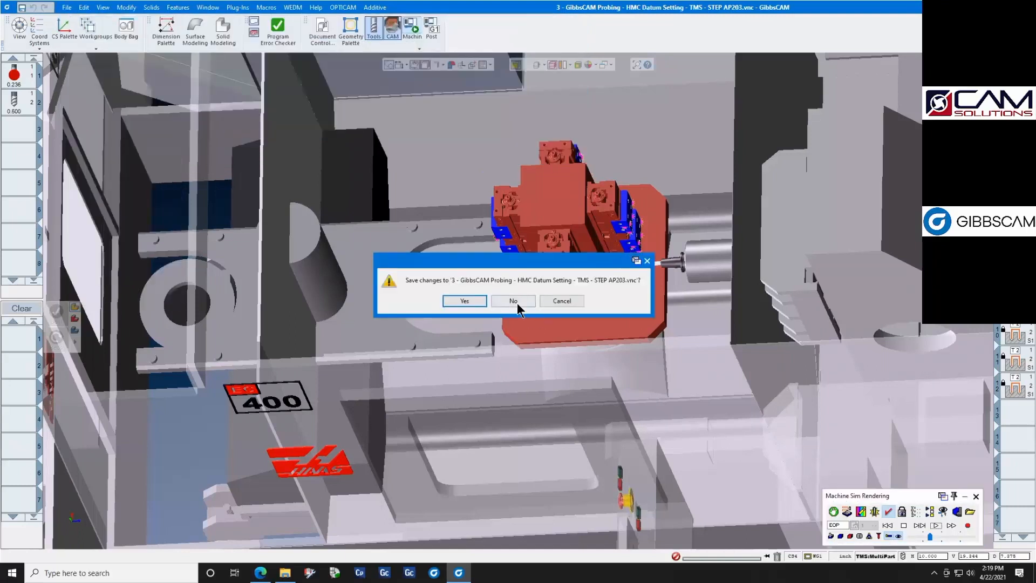
click(513, 301)
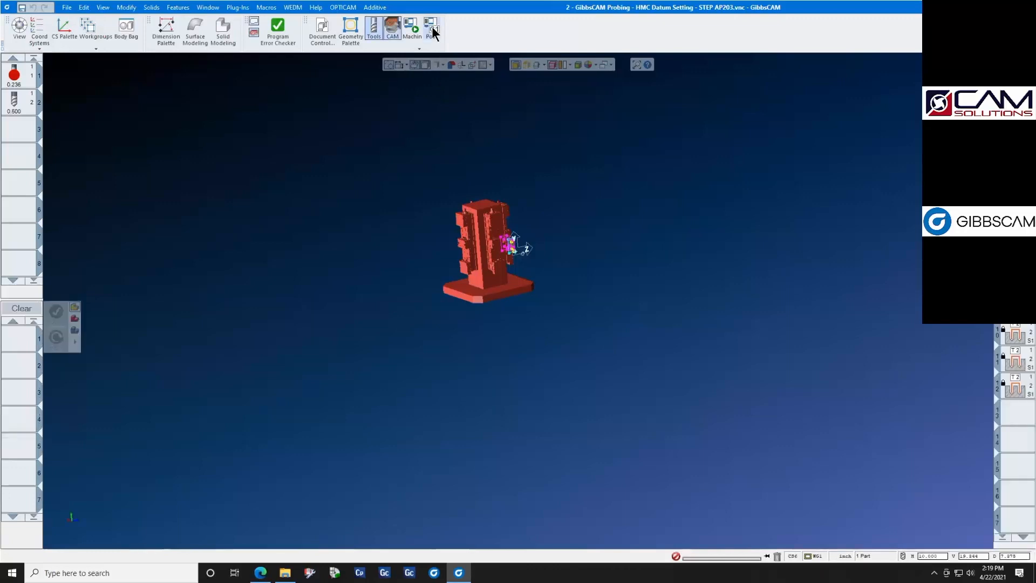
- Post-process the part with the Fanuc 30iMB [Probe Demo] Cxxxx.140.1 post processor
click(433, 33)
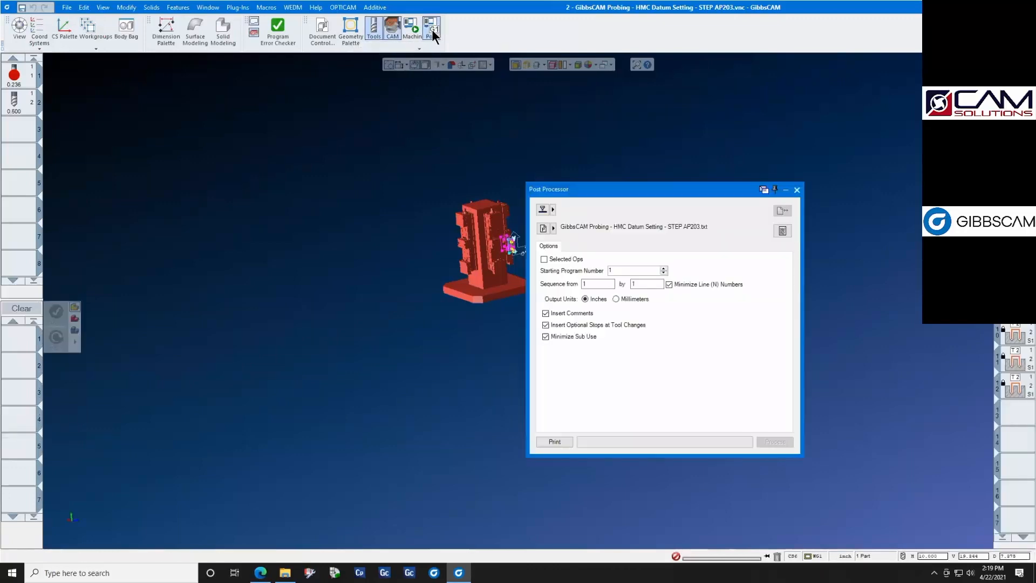
click(552, 210)
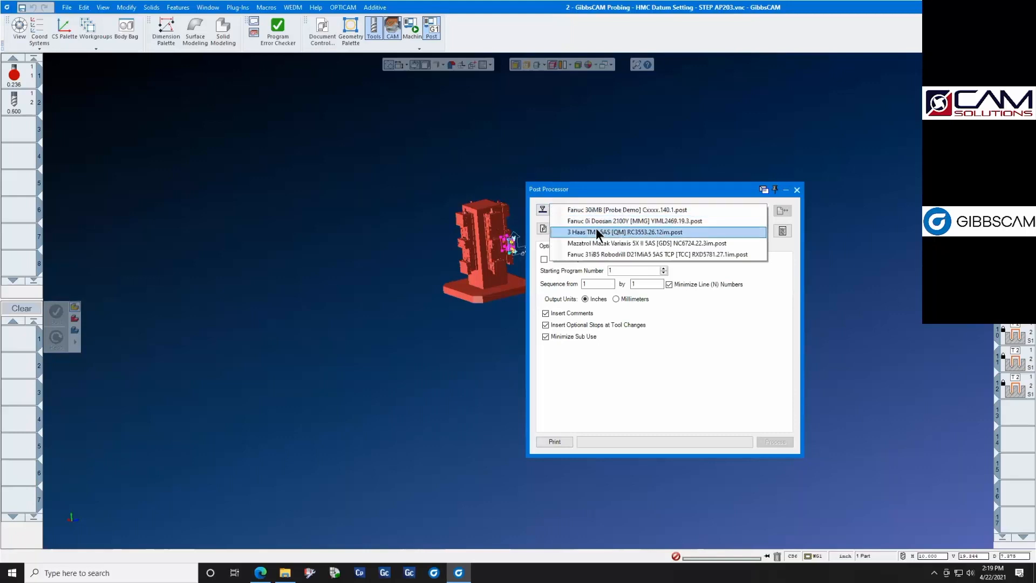
click(600, 210)
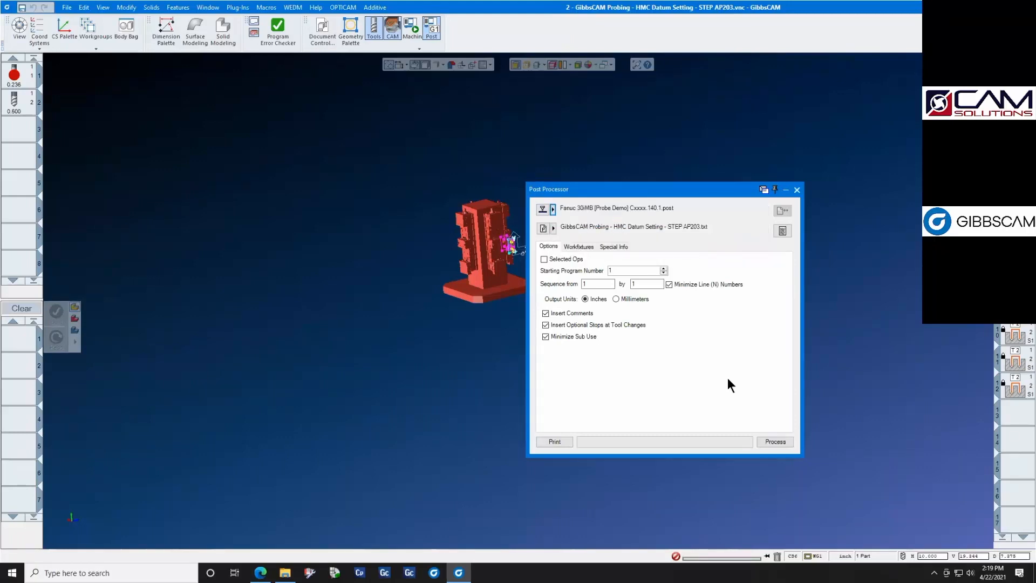
click(774, 442)
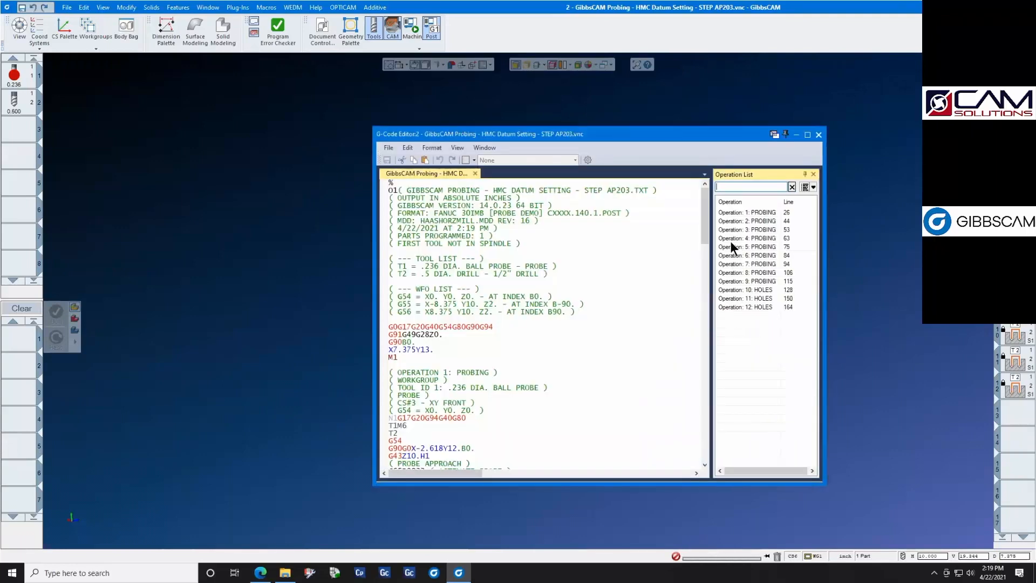
- Examine the posted G-code of the probing operations and their work offsets, including operation 4, and close the code editor and post processor
scroll(606, 343, down, 5)
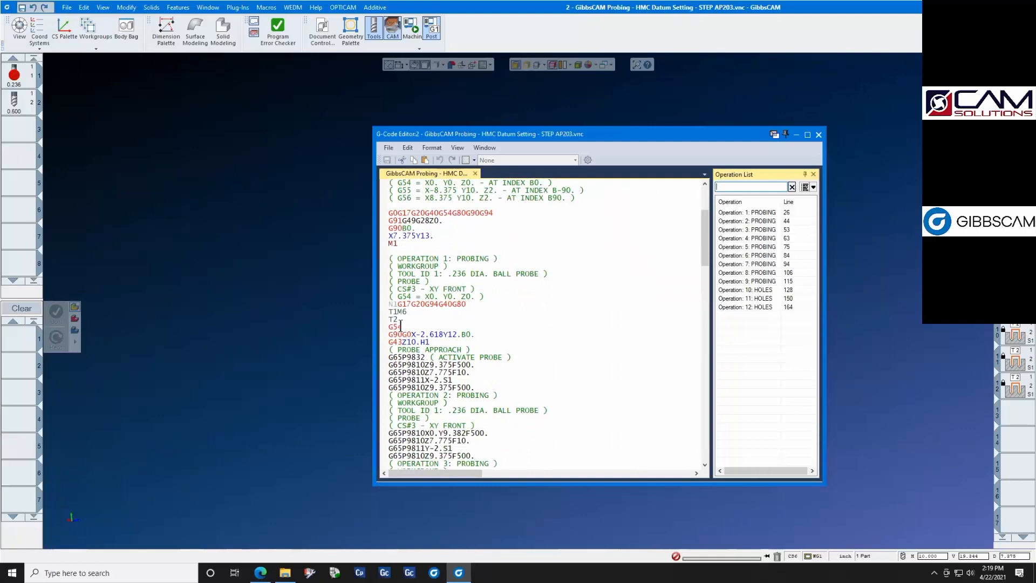
scroll(420, 340, down, 6)
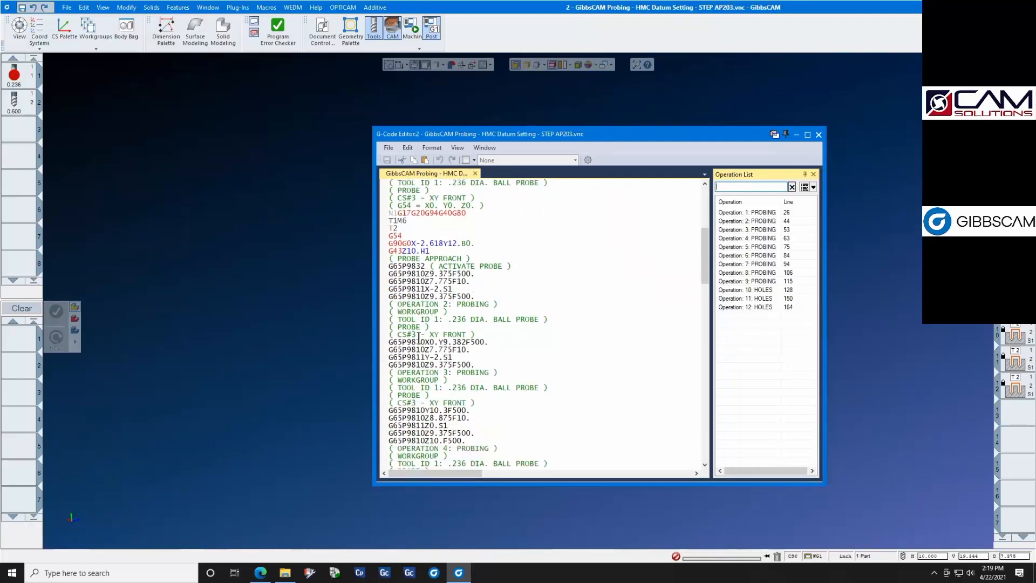
scroll(419, 338, down, 1)
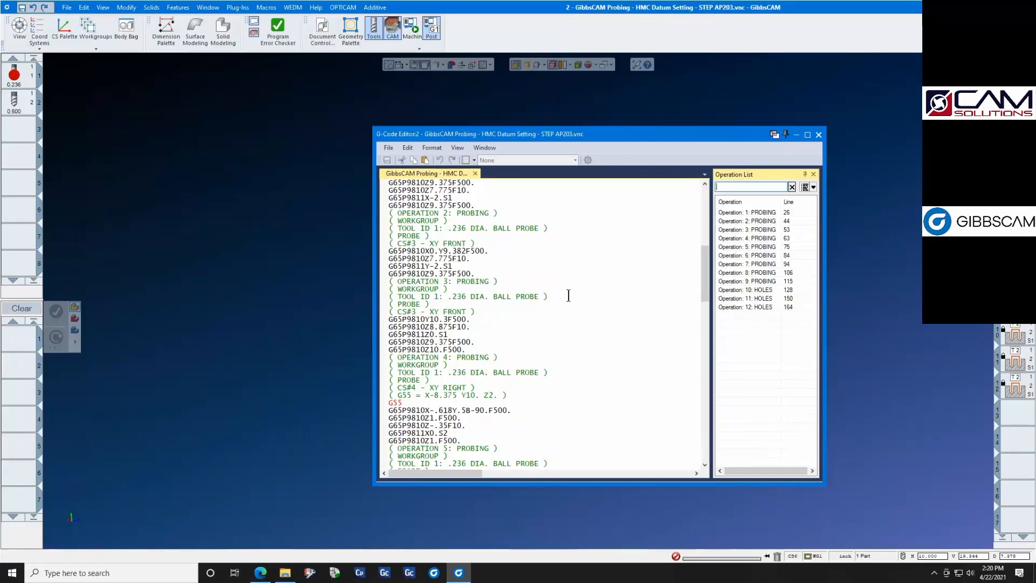
click(743, 238)
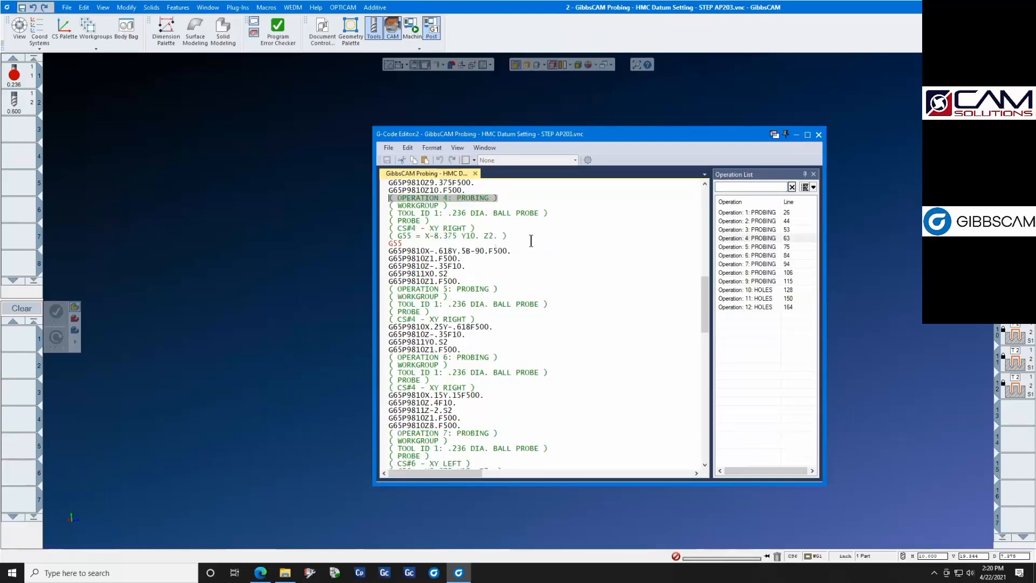
scroll(536, 220, up, 2)
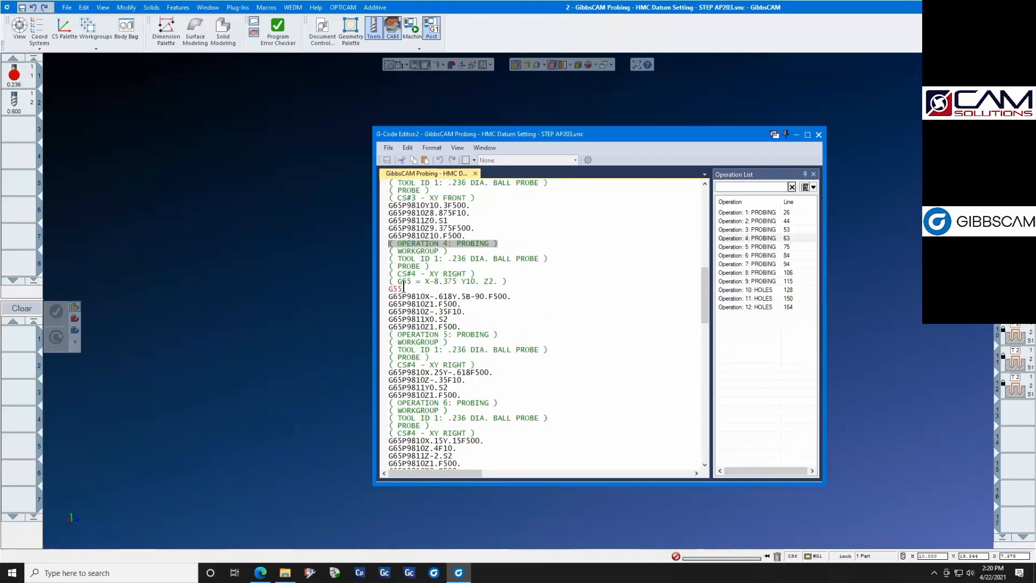
scroll(405, 288, down, 4)
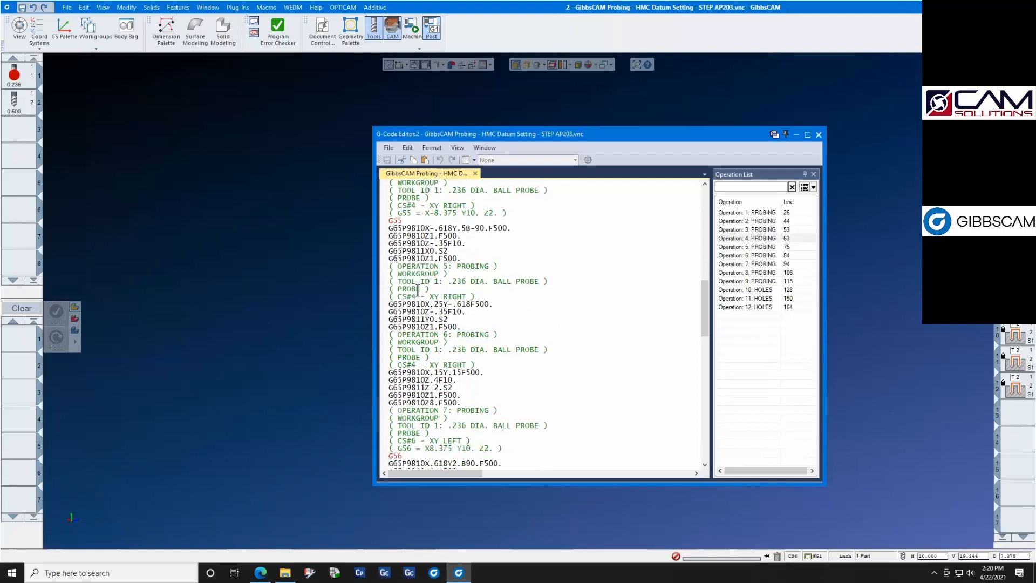
scroll(418, 292, down, 8)
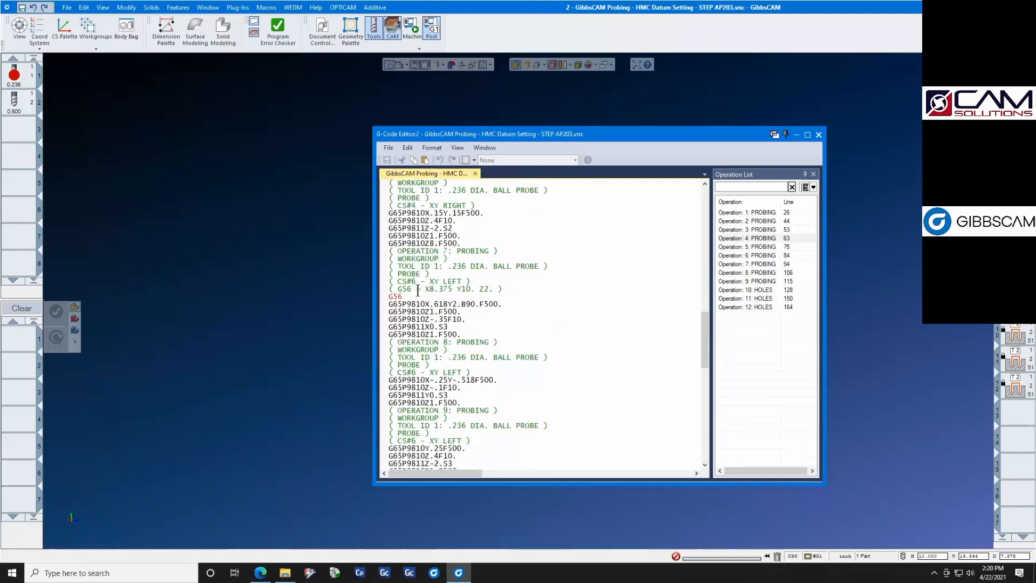
scroll(417, 292, down, 7)
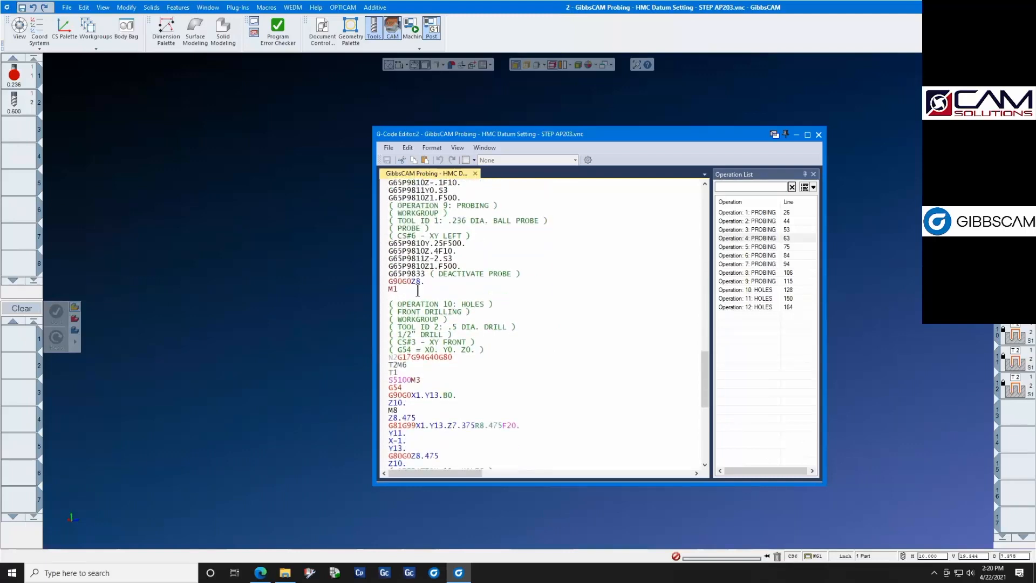
click(818, 135)
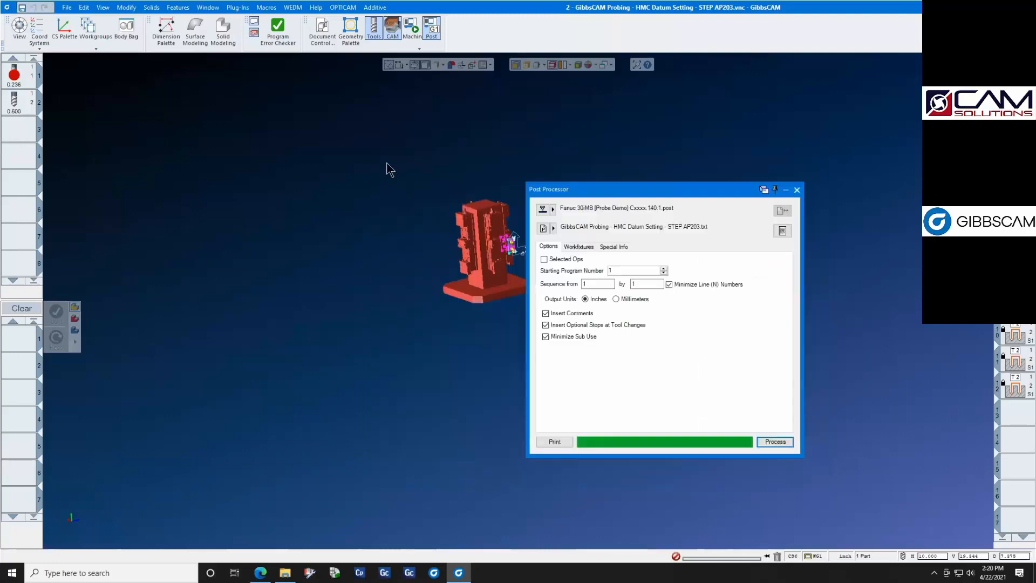
click(798, 189)
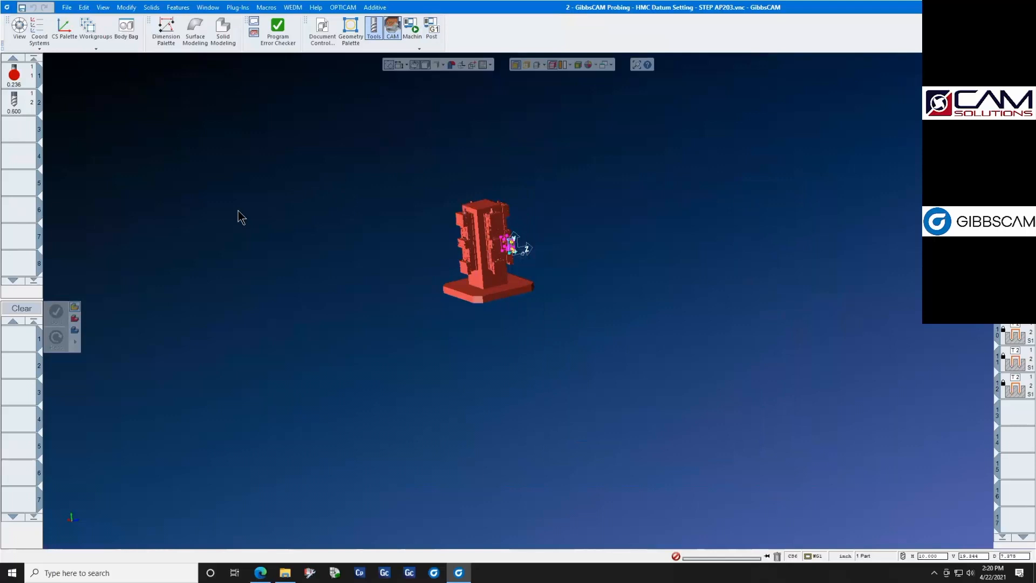
- Open the part "4 - GibbsCAM Probing - Cutter Parameter Update" without saving changes to the current part
click(67, 8)
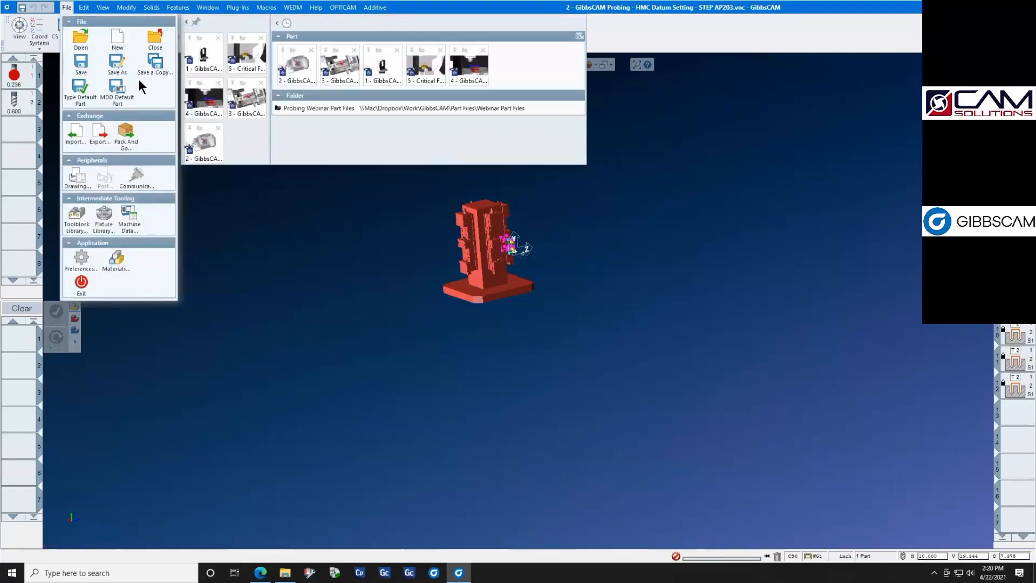
mouse_move(205, 104)
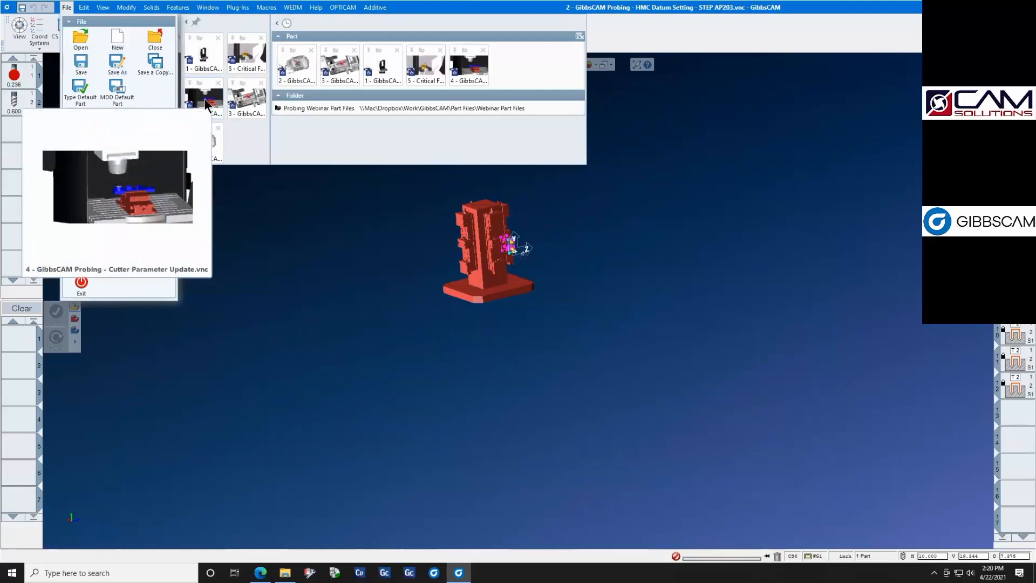
click(205, 104)
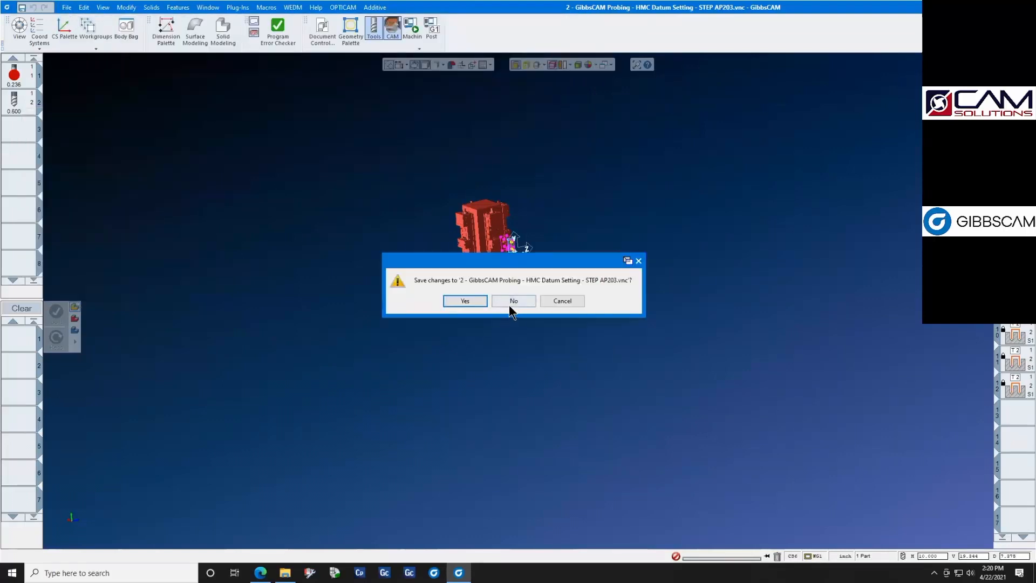
click(509, 302)
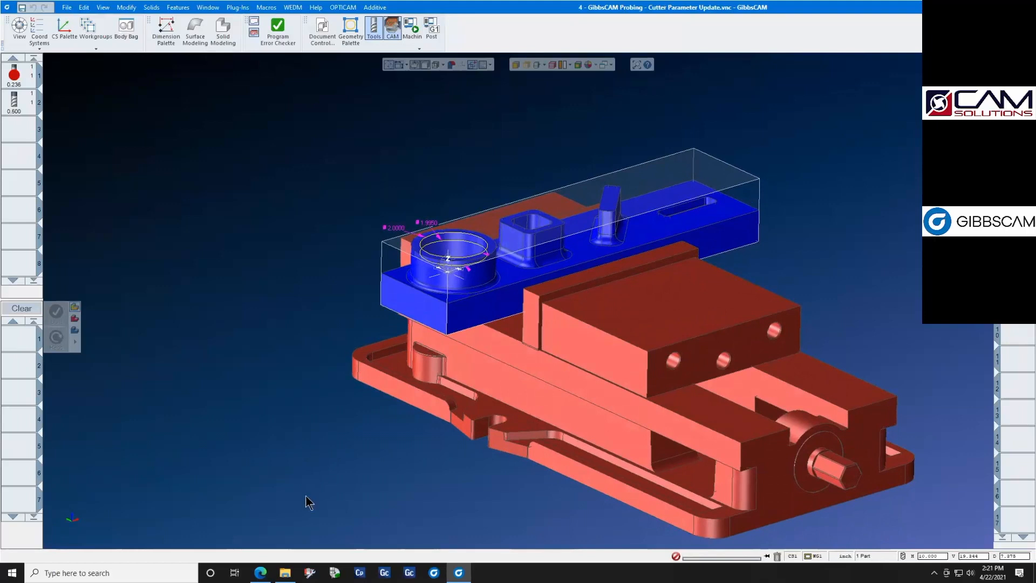
- Switch to the Edge browser and review the Renishaw AP301 cutter parameter update PDF, including its solution, benefits and tool diameter update example
click(260, 564)
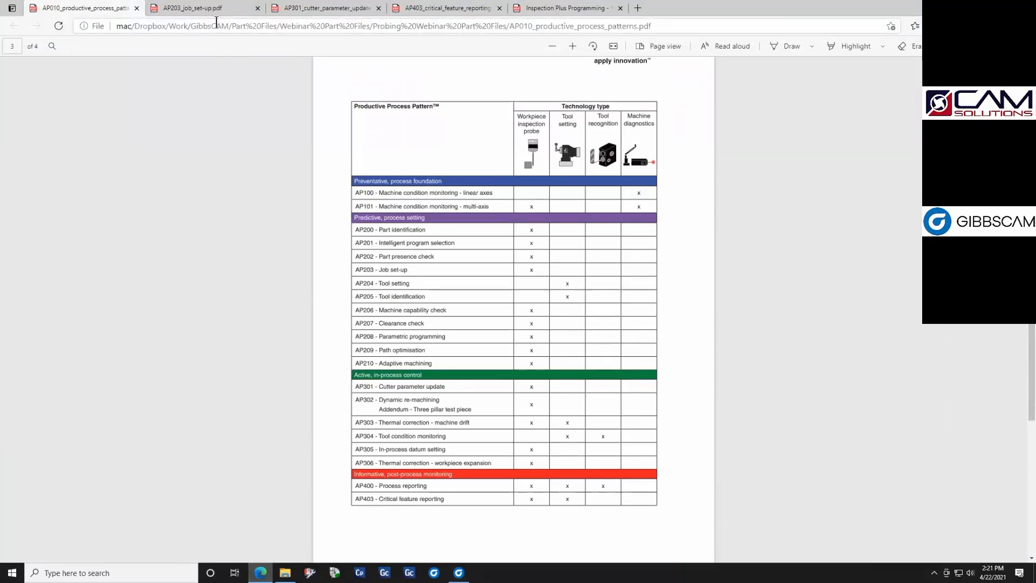
click(335, 9)
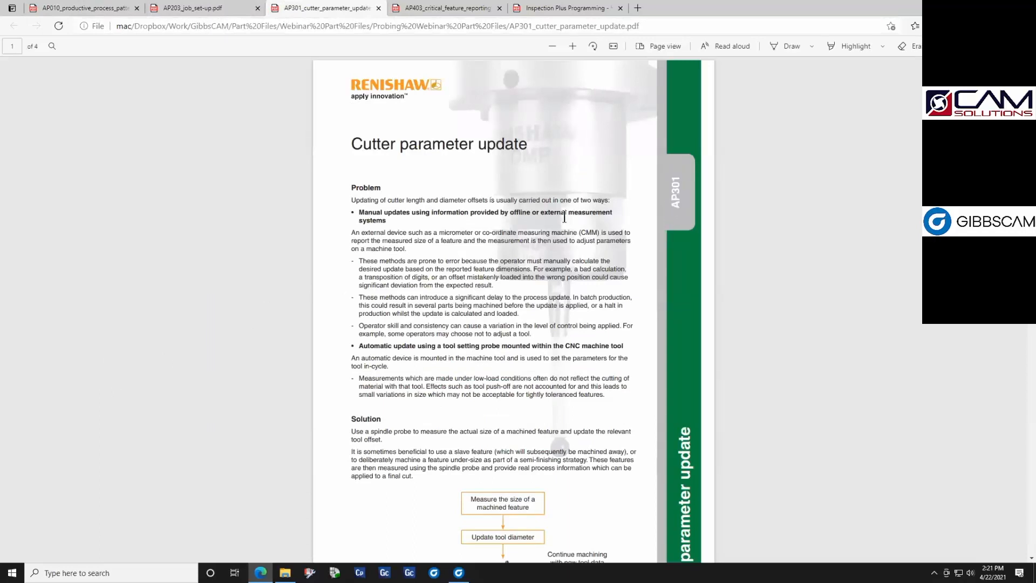
scroll(565, 216, down, 3)
scroll(564, 216, up, 2)
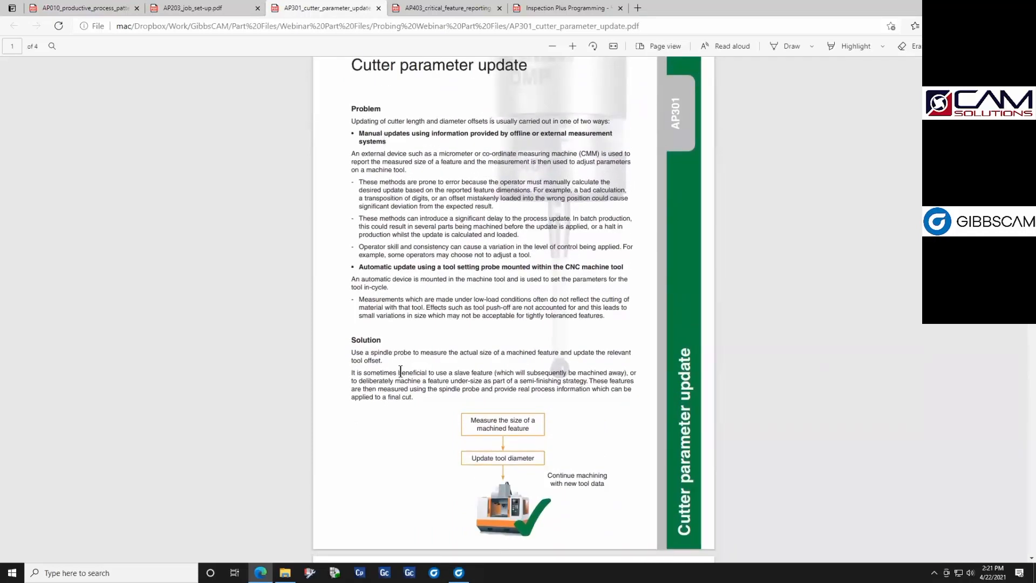
scroll(409, 381, down, 6)
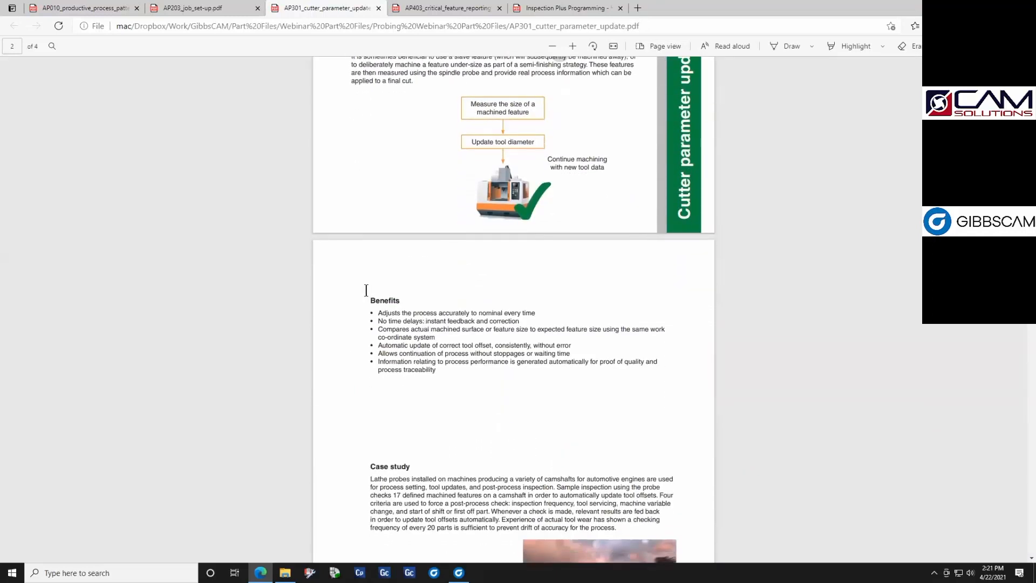
scroll(462, 377, down, 3)
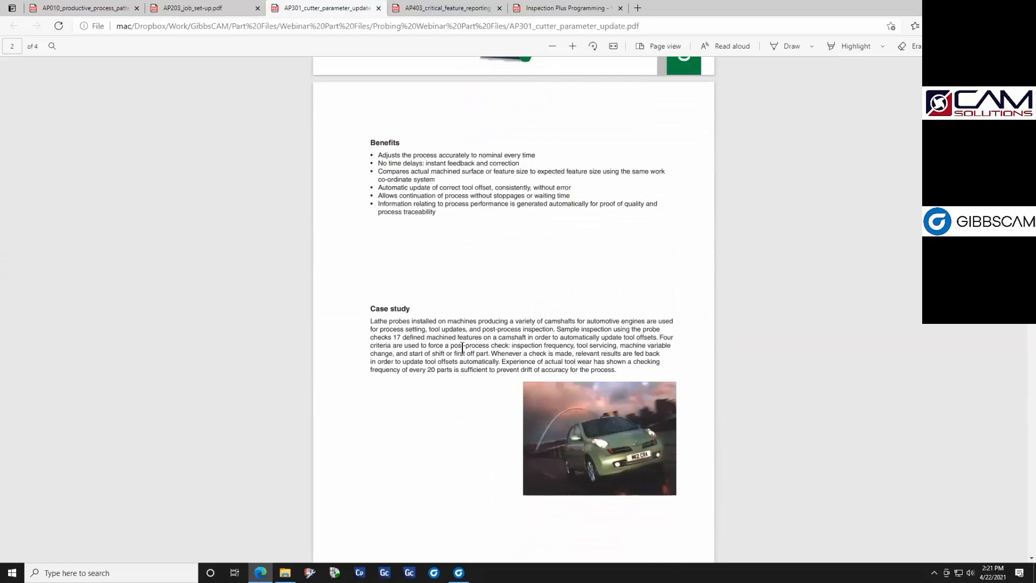
scroll(472, 385, down, 6)
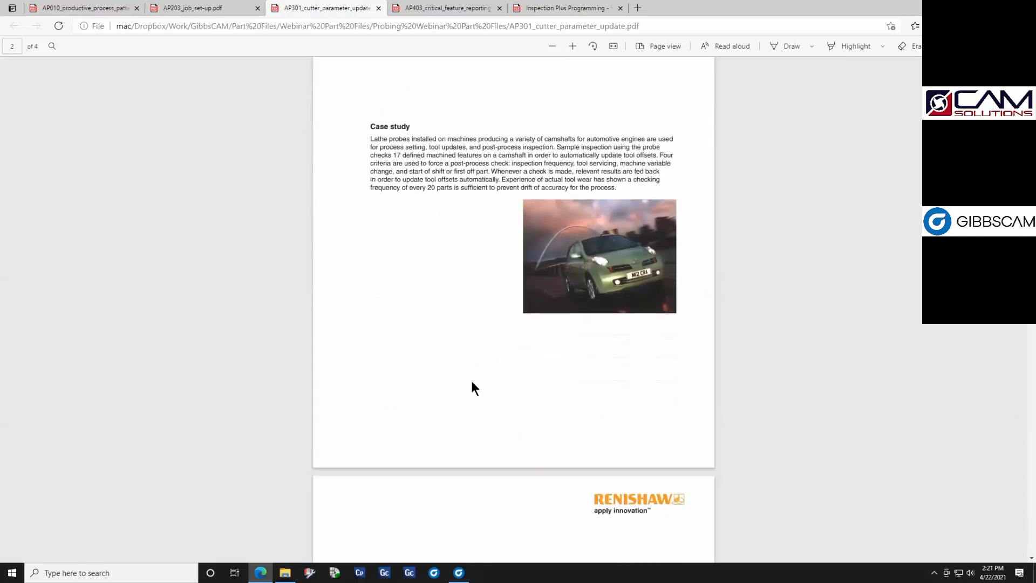
scroll(471, 388, down, 3)
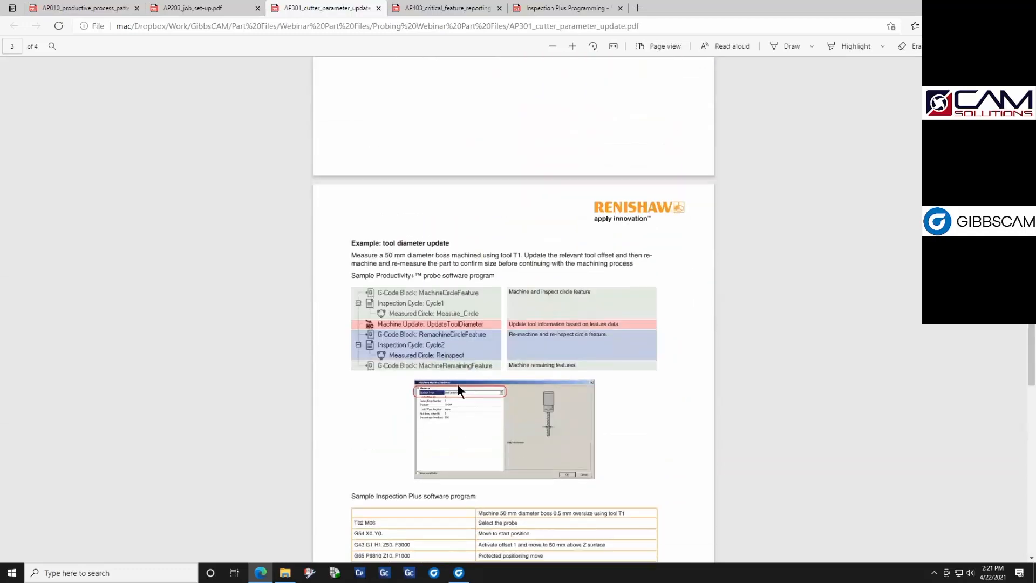
scroll(482, 401, down, 6)
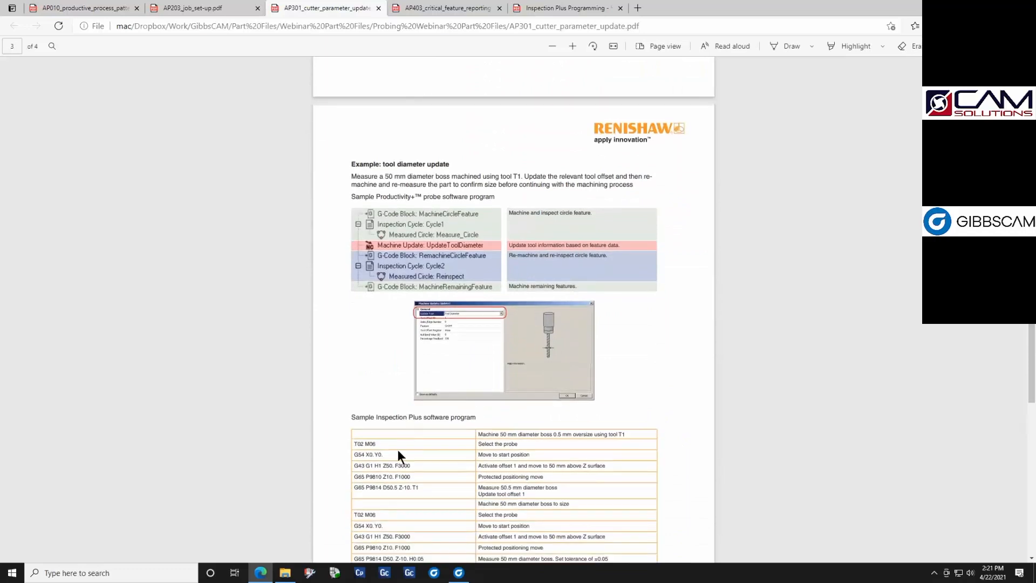
scroll(426, 418, up, 20)
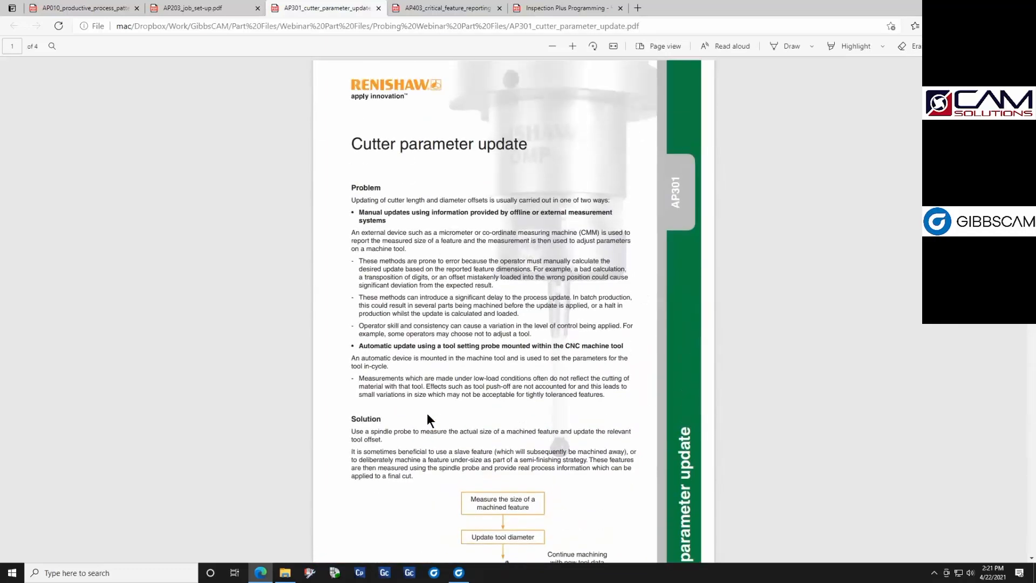
- Switch back to GibbsCAM, review the drill and bore settings of the first helix bore operation, and close the process
click(460, 569)
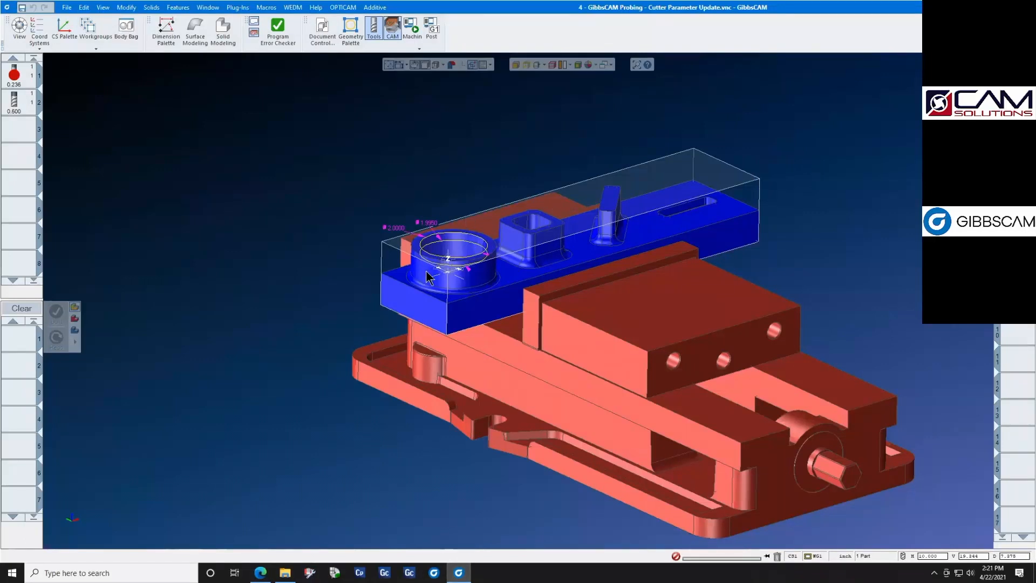
scroll(402, 238, up, 2)
scroll(402, 238, up, 5)
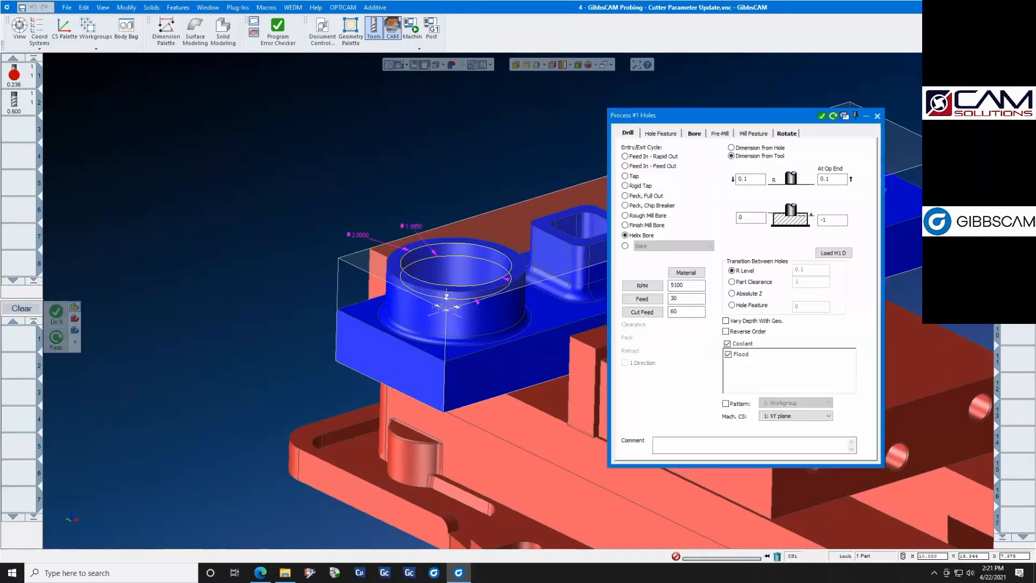
key(Return)
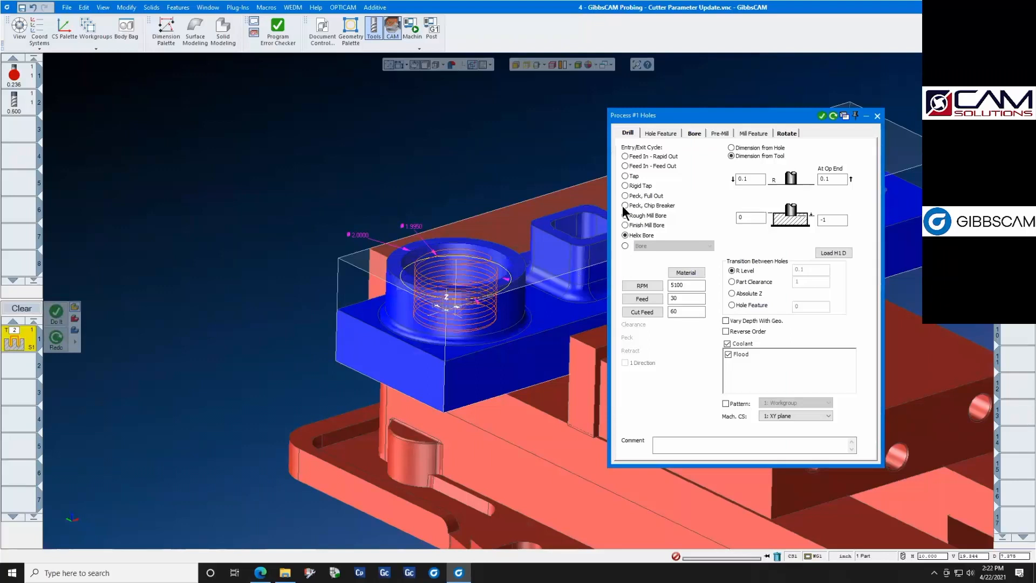
click(693, 134)
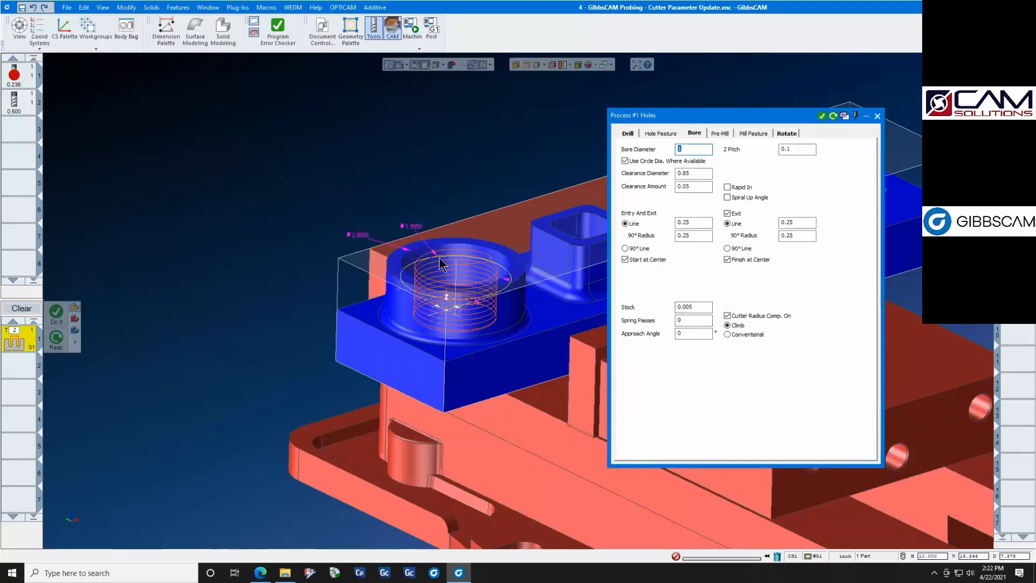
click(877, 116)
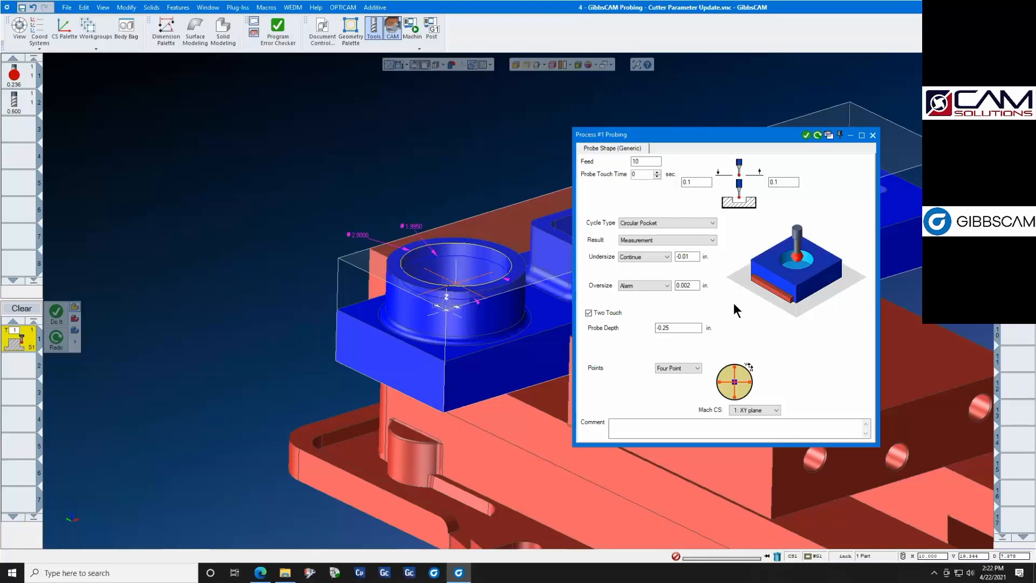
- Review the Result options of the Circular Pocket probing process, keep Measurement, and close the process
click(710, 240)
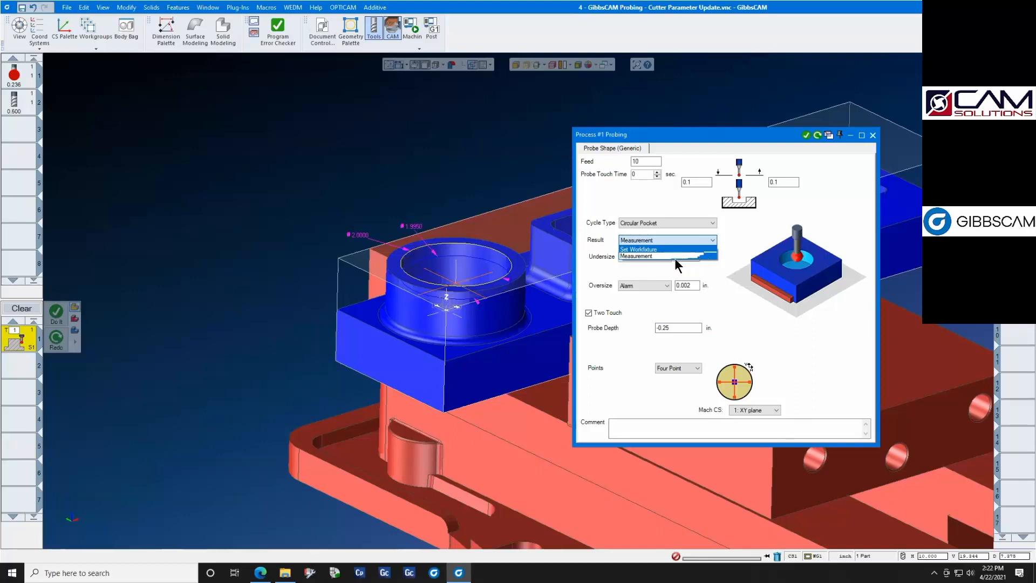
click(650, 255)
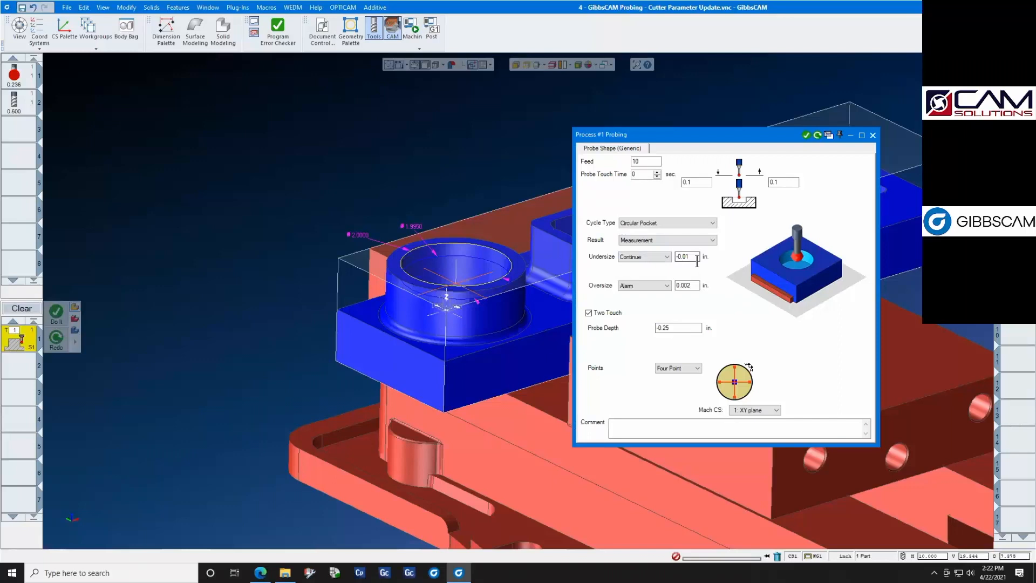
click(873, 136)
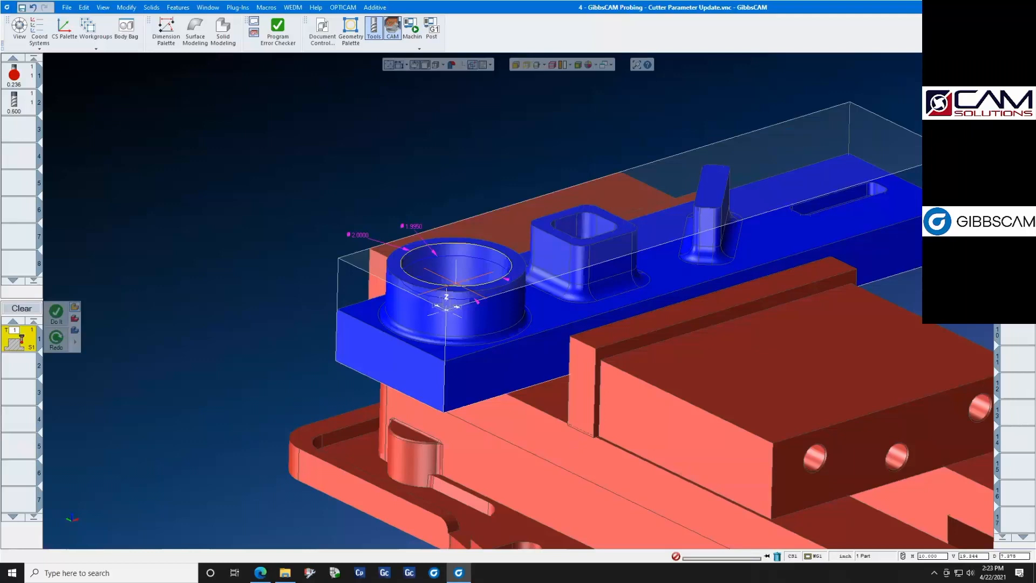
- Inspect the final helix bore operation's toolpath and recheck the Circular Pocket probing settings, closing the process
double_click(1015, 119)
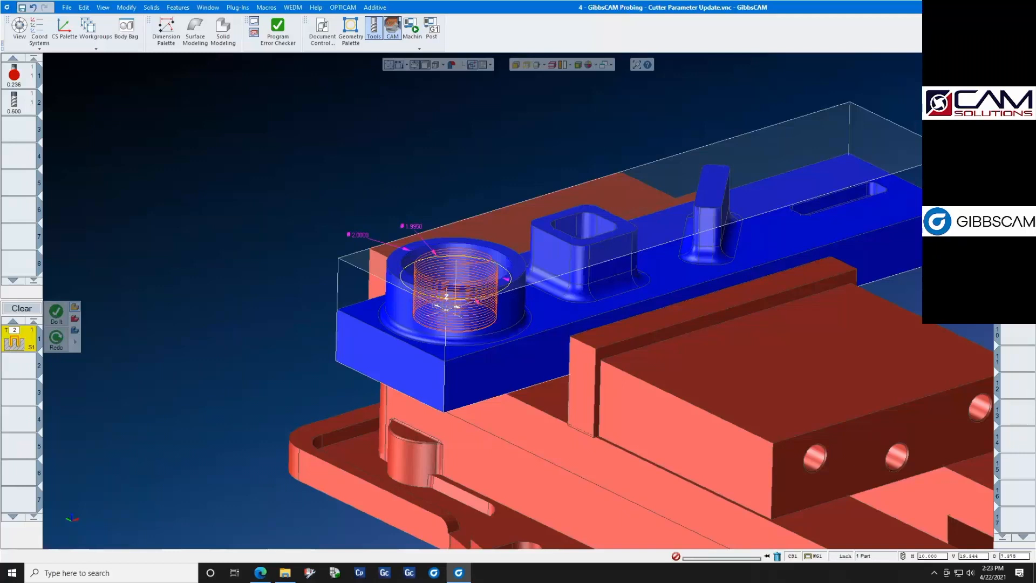
double_click(1017, 118)
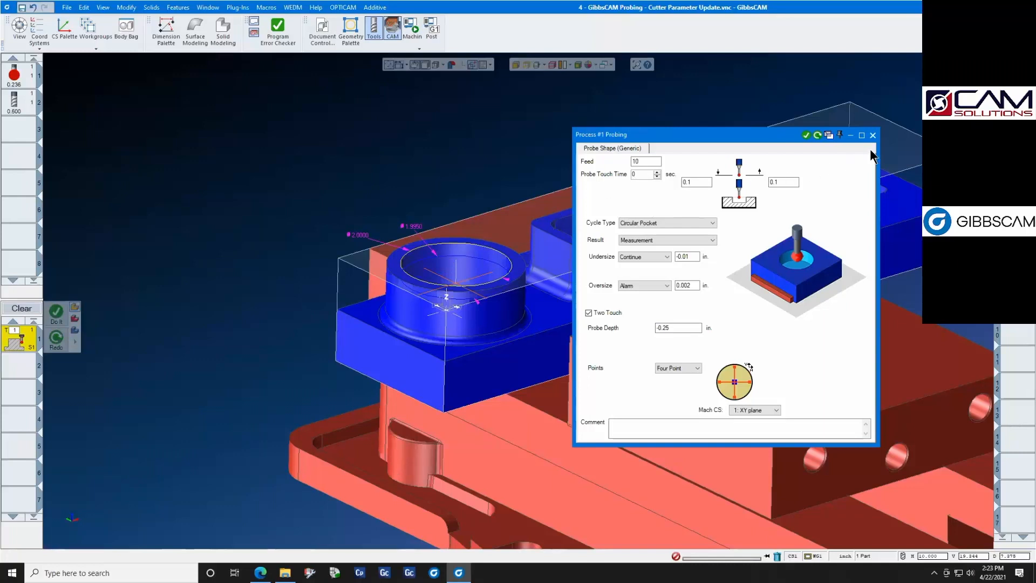
click(873, 135)
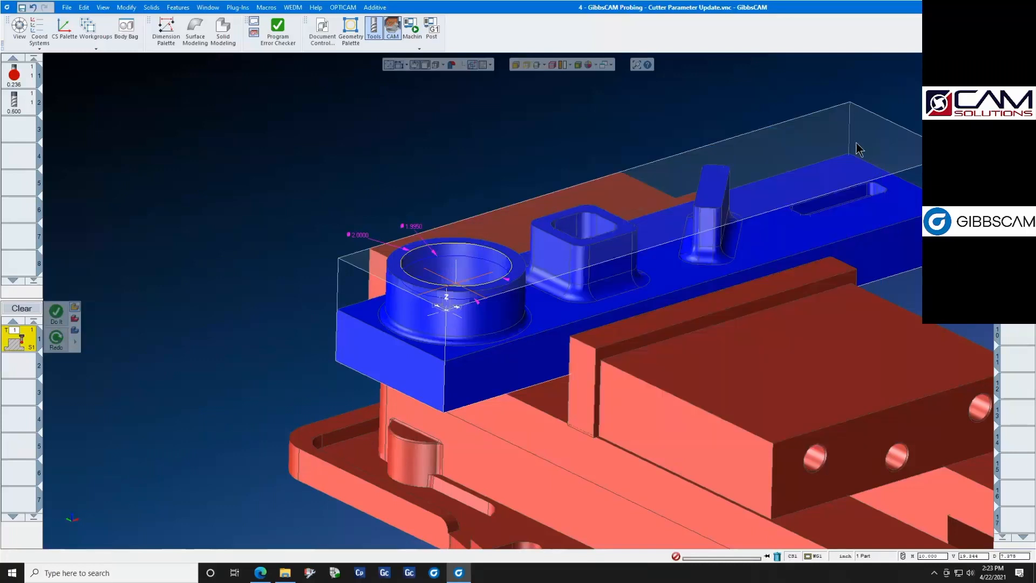
- Post-process the part with the Fanuc 30iMB [Probe Demo] Cxxxx.140.1 post and examine the G-code of probing operation 2
click(433, 30)
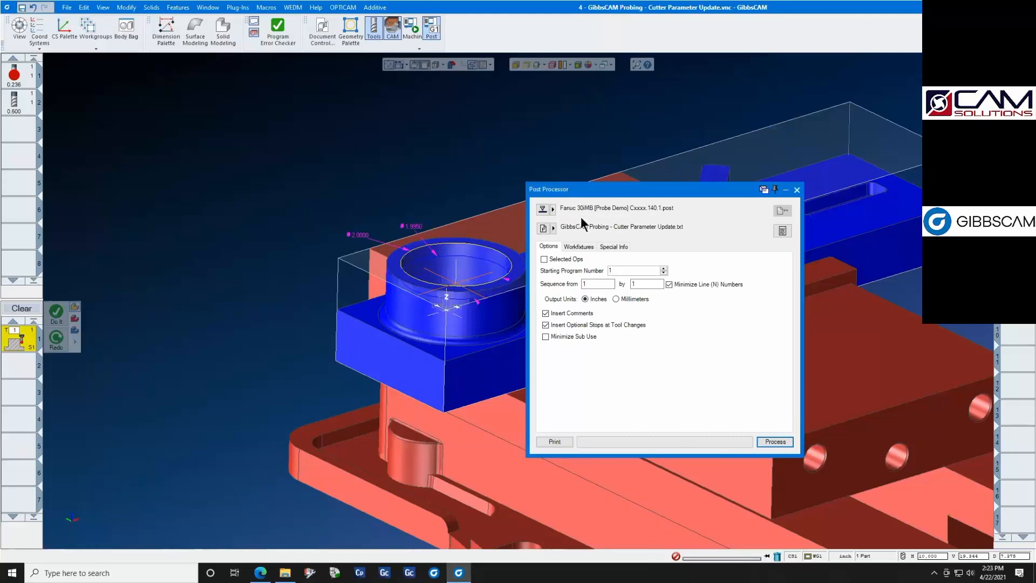
click(773, 439)
scroll(505, 312, down, 3)
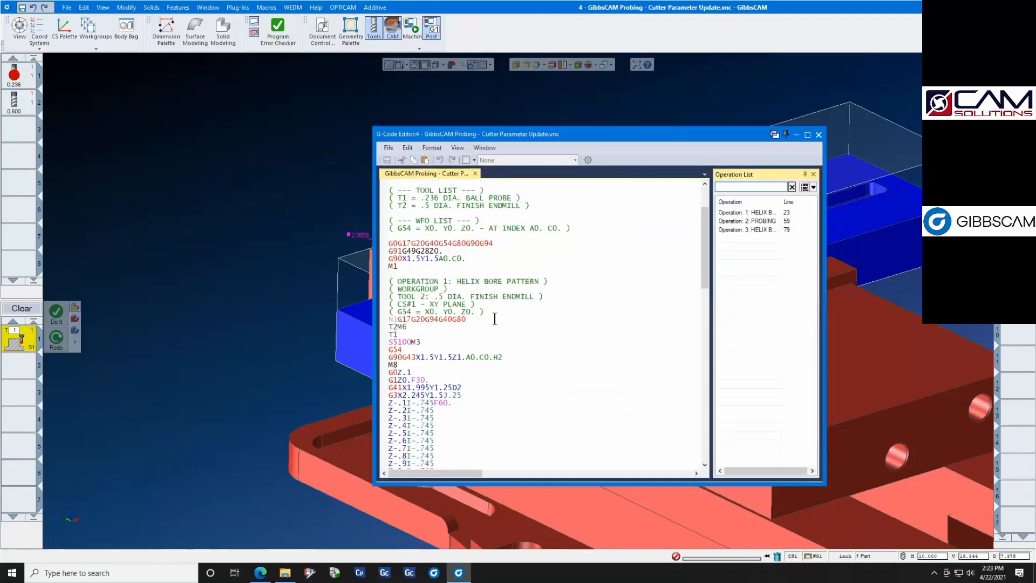
click(759, 223)
scroll(558, 325, down, 3)
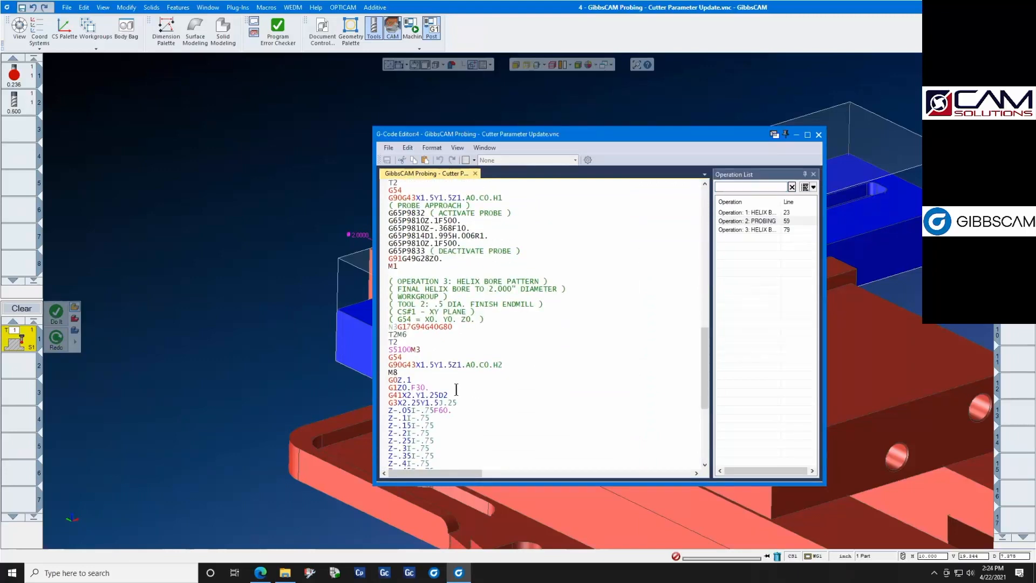
scroll(478, 242, up, 2)
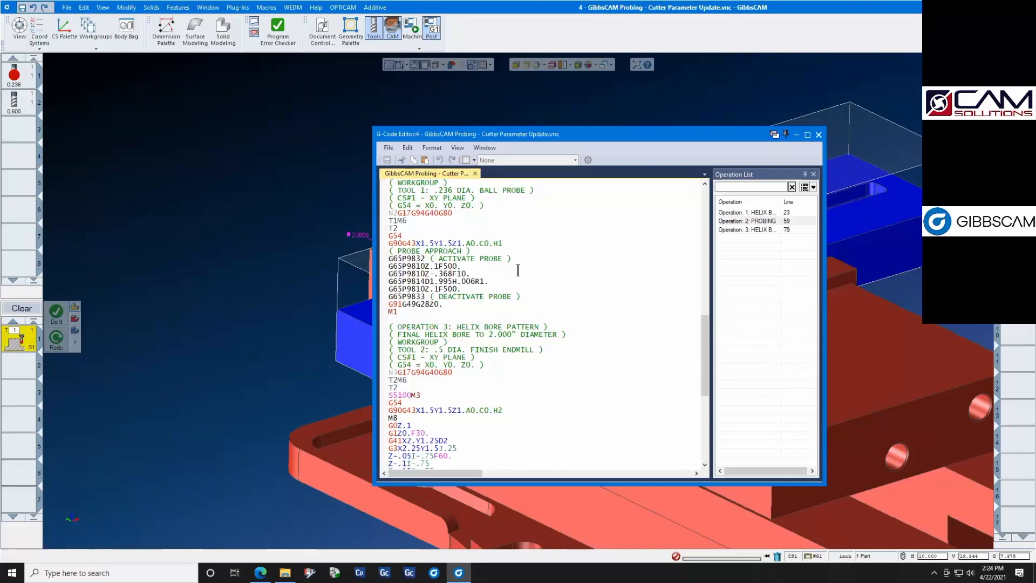
- Try appending T2 to the G65P9814D1.995H.006R1. line of the probing operation, and close the code editor without saving
text(T)
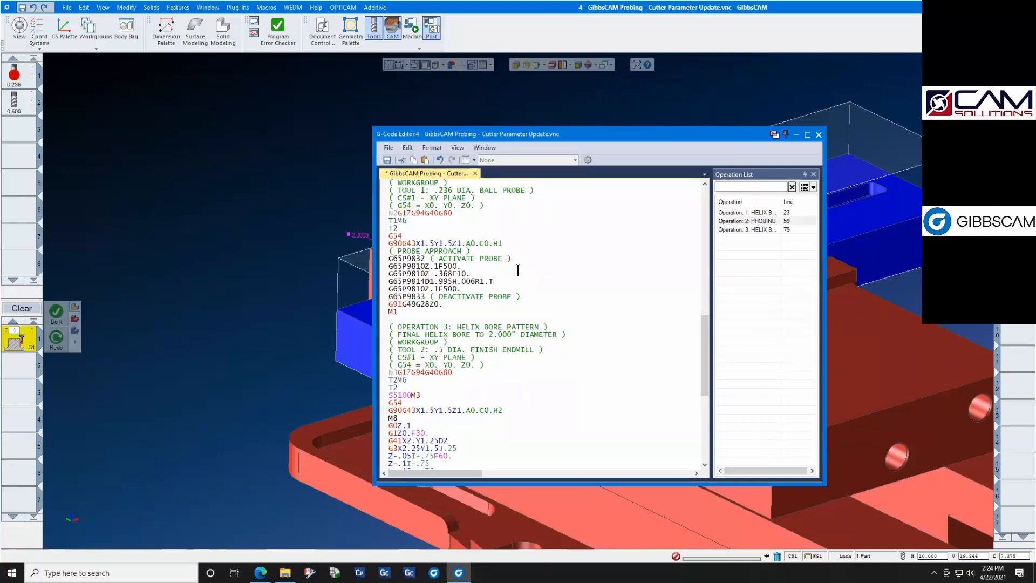
text(1)
key(BackSpace)
text(2)
click(818, 136)
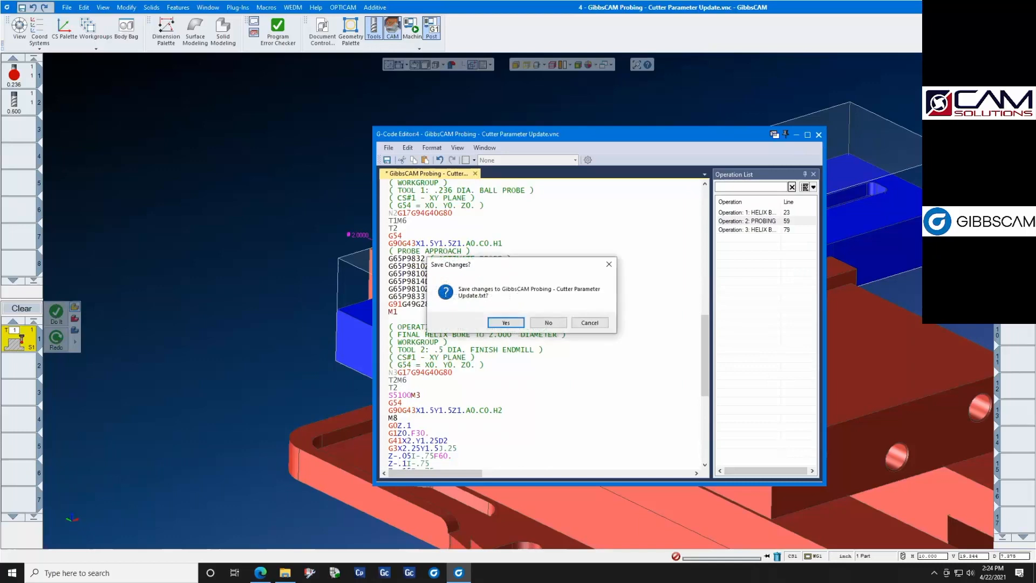
click(549, 323)
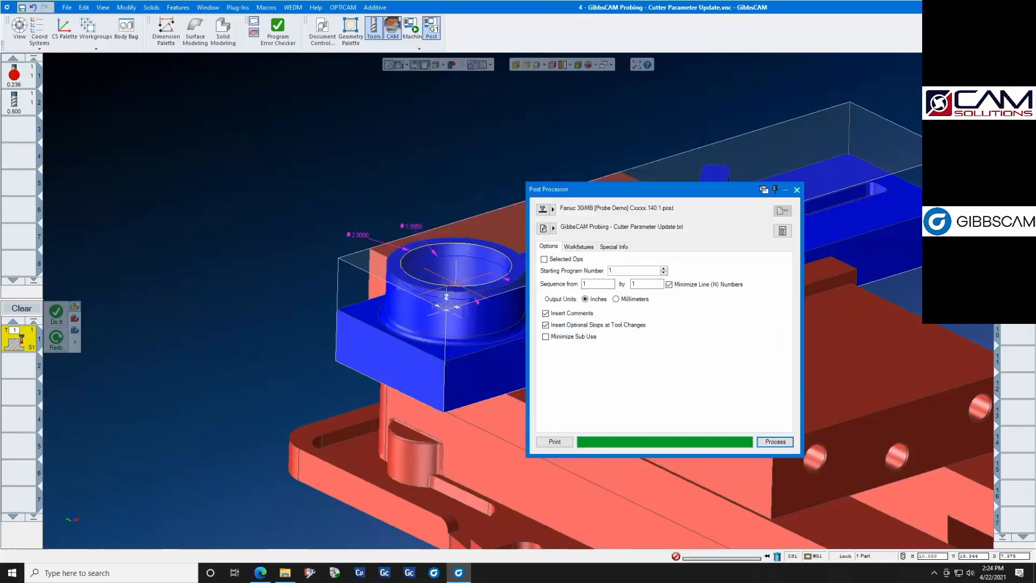
- Review the bore settings of the final helix bore operation, and close the process and the post processor
double_click(1015, 145)
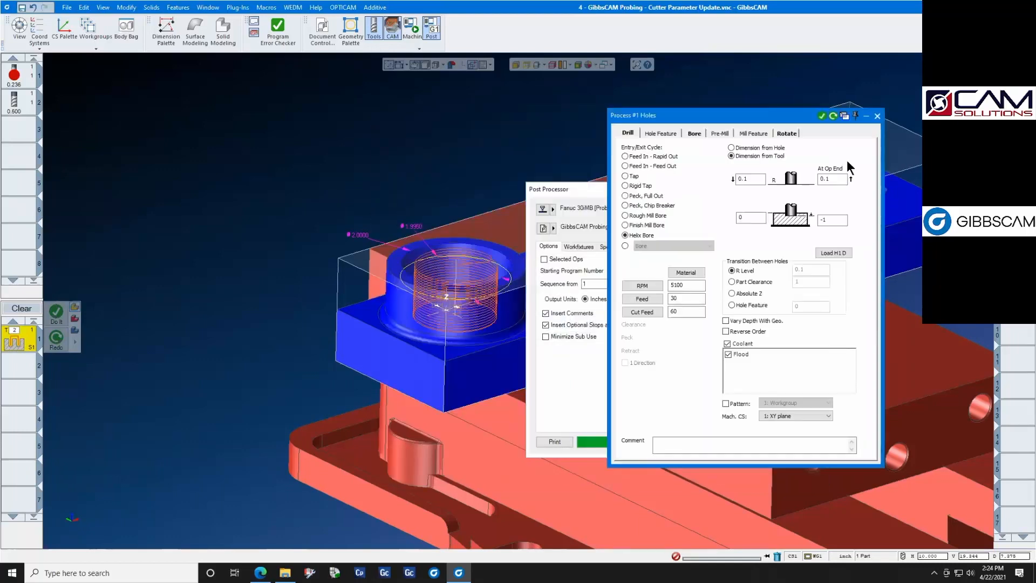
click(688, 133)
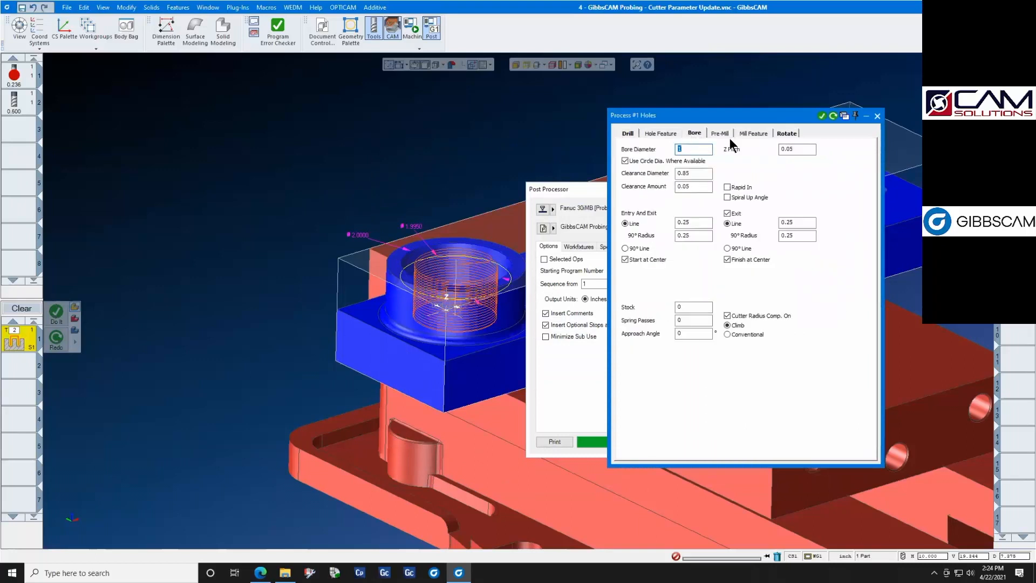
click(878, 116)
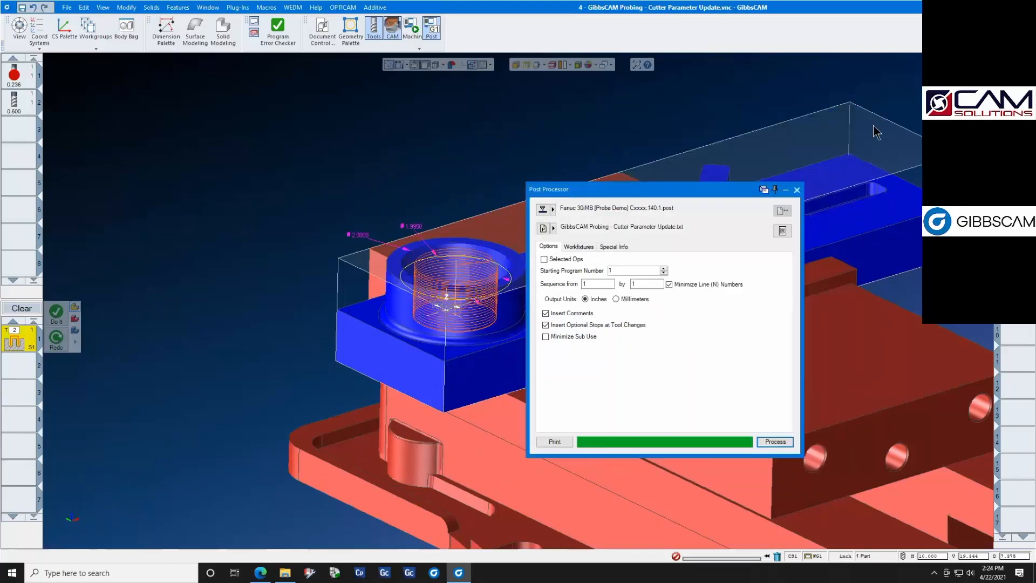
click(797, 190)
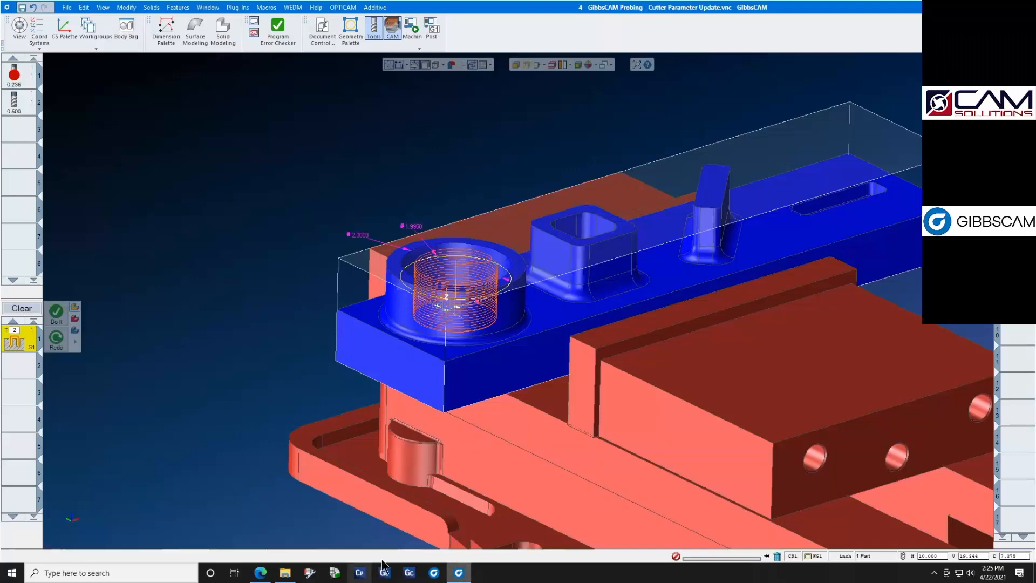
click(260, 573)
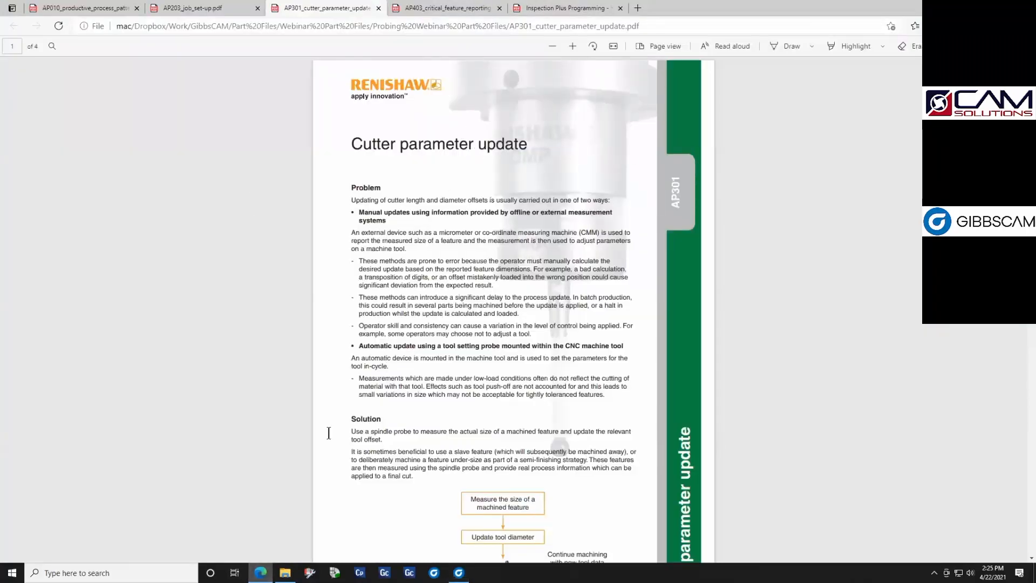
click(460, 571)
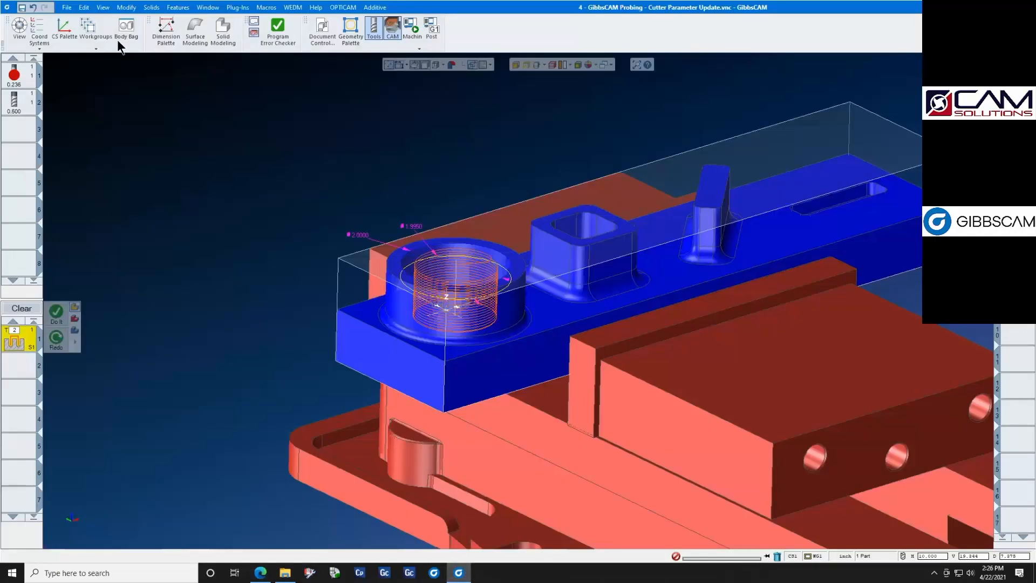
- Open the part "5 - Critical Feature Reporting.vnc" without saving changes to the current part
click(67, 8)
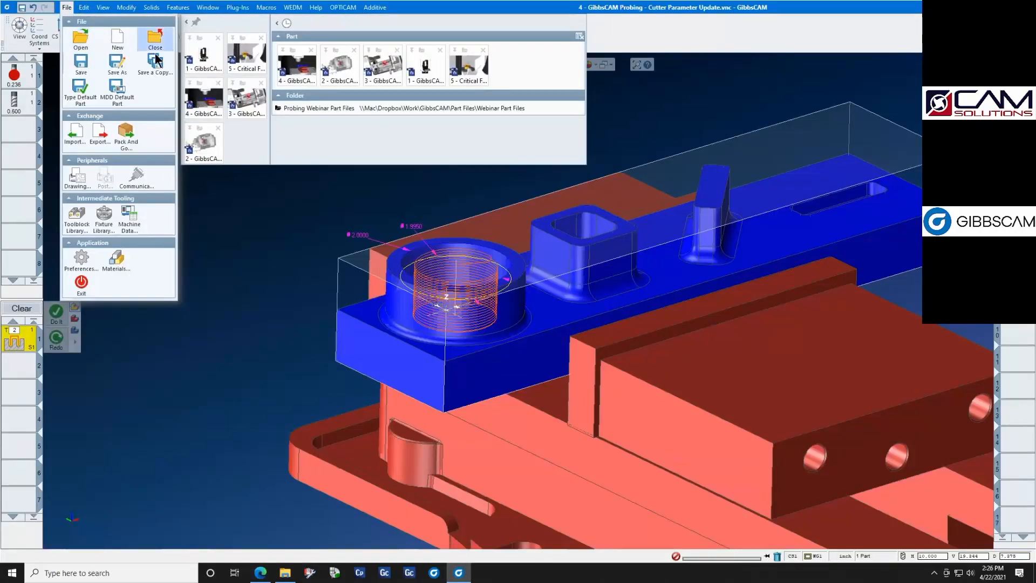
click(257, 56)
click(517, 302)
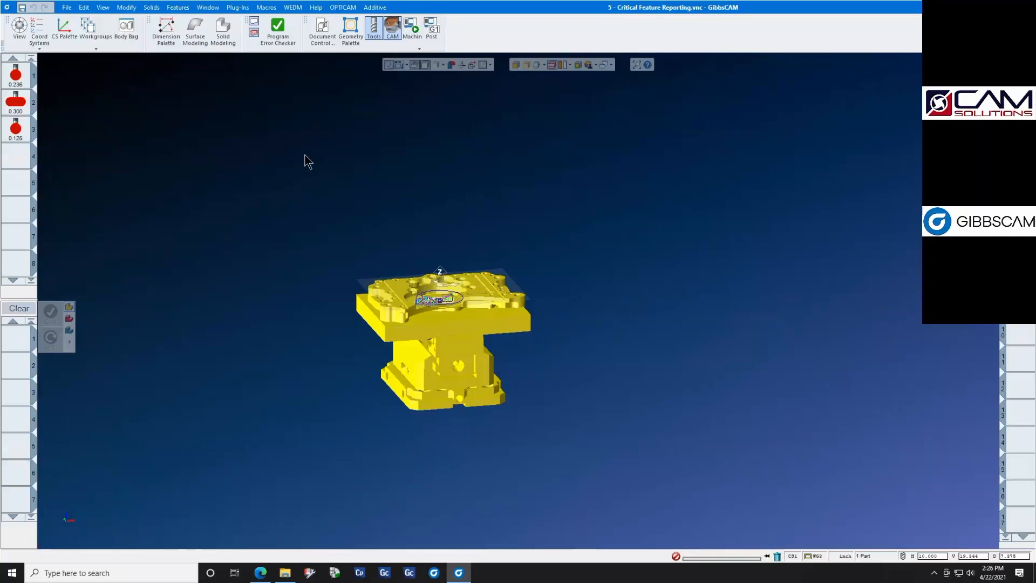
- Run the machine simulation of the critical feature probing, inspect the probe tip and the central bore's groove, and close the simulation
click(412, 27)
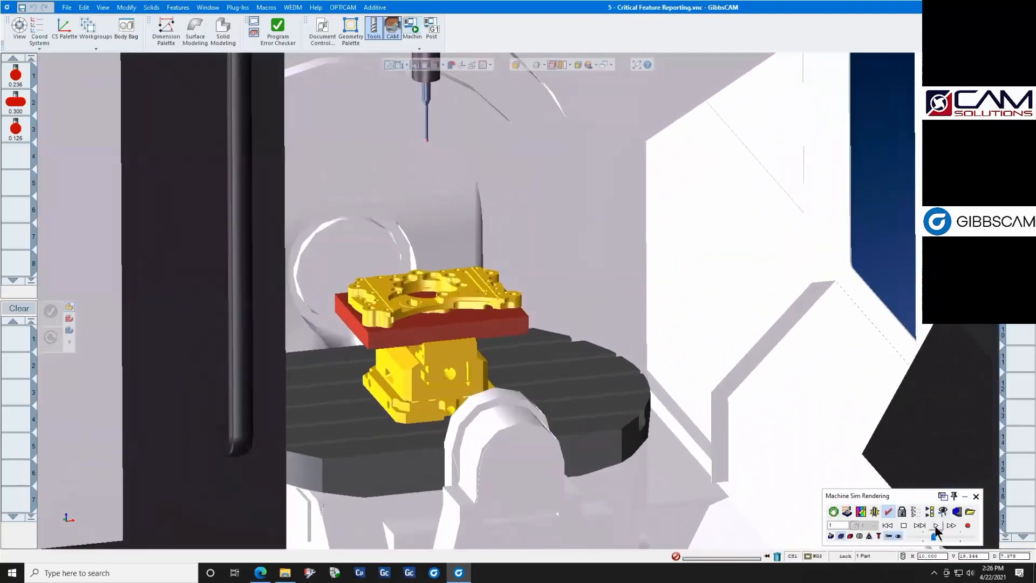
click(936, 526)
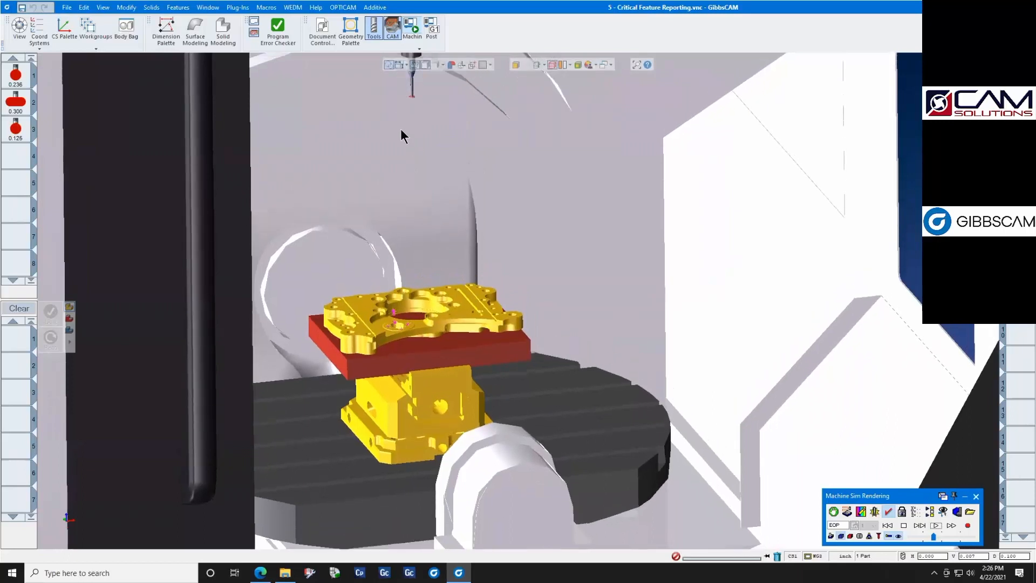
drag(388, 86, 440, 138)
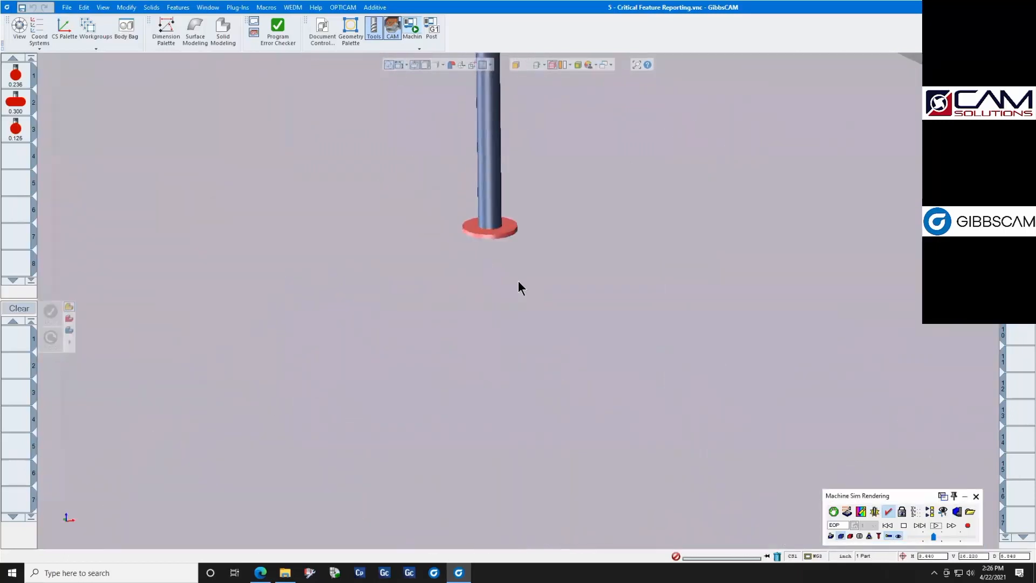
scroll(469, 227, down, 6)
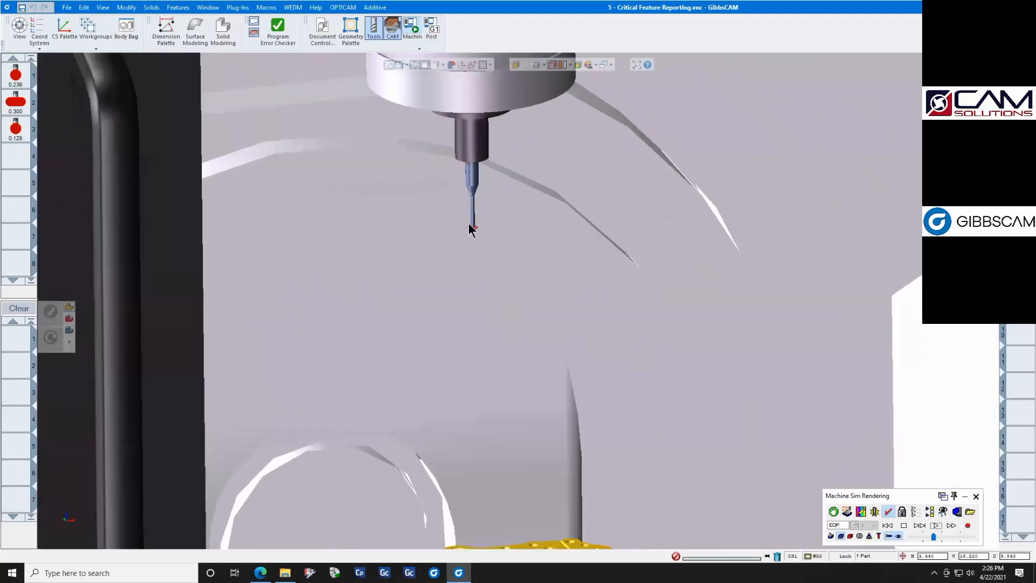
scroll(478, 397, up, 10)
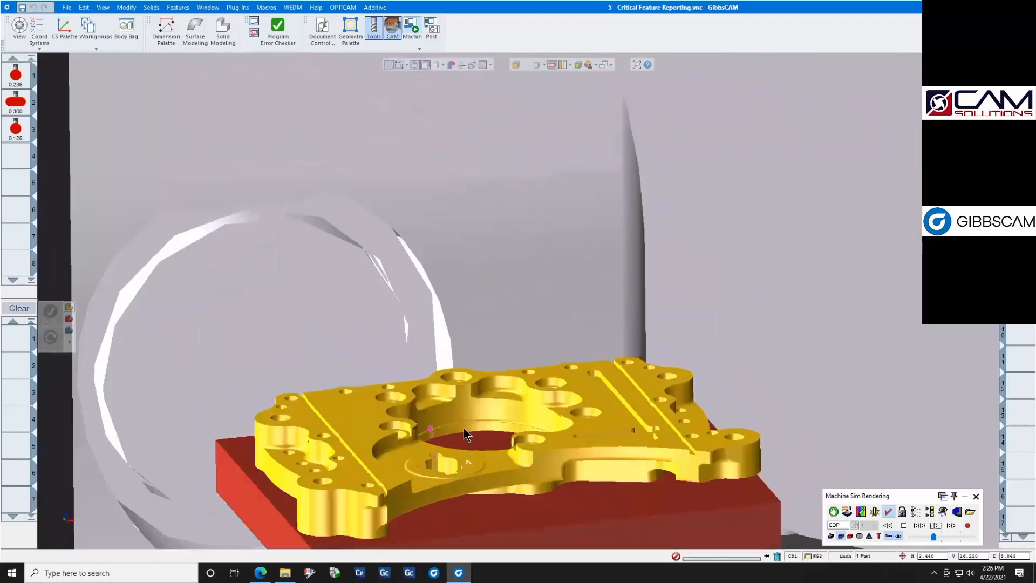
scroll(450, 379, down, 5)
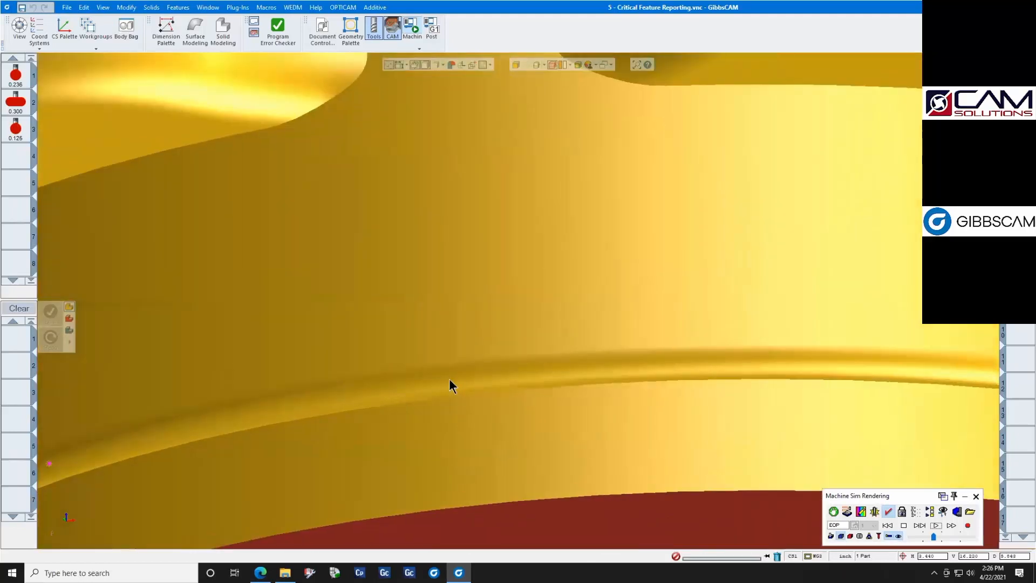
scroll(451, 384, down, 2)
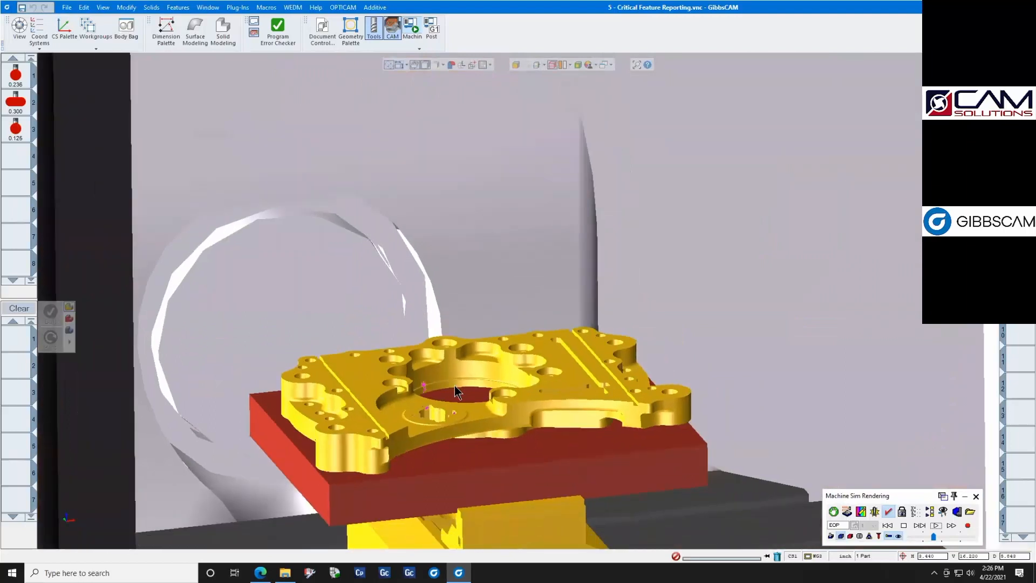
click(976, 494)
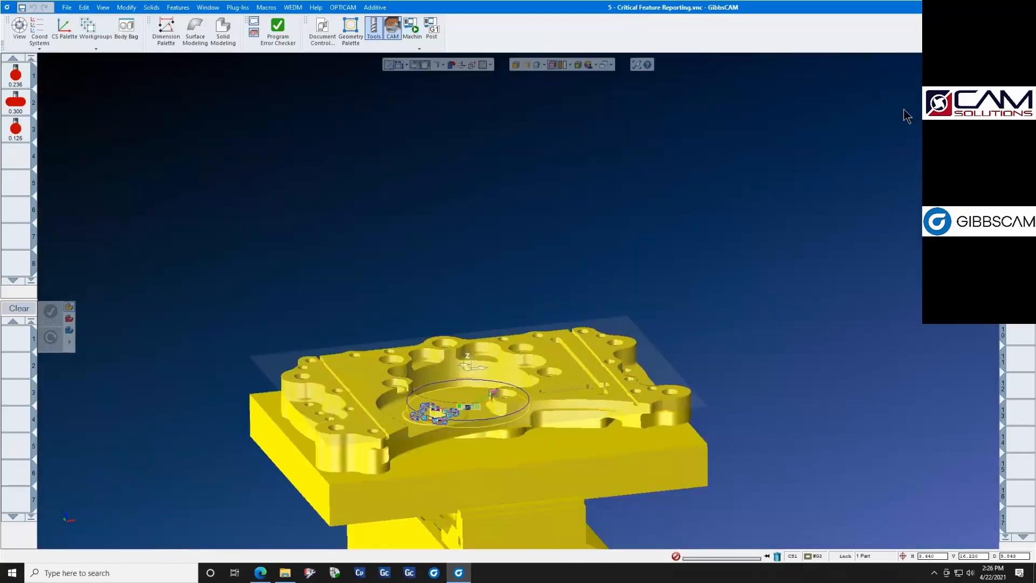
- Review the first operation's circular pocket probing settings, and switch to the Inspection Plus Programming - Haas manual in Edge
double_click(1019, 90)
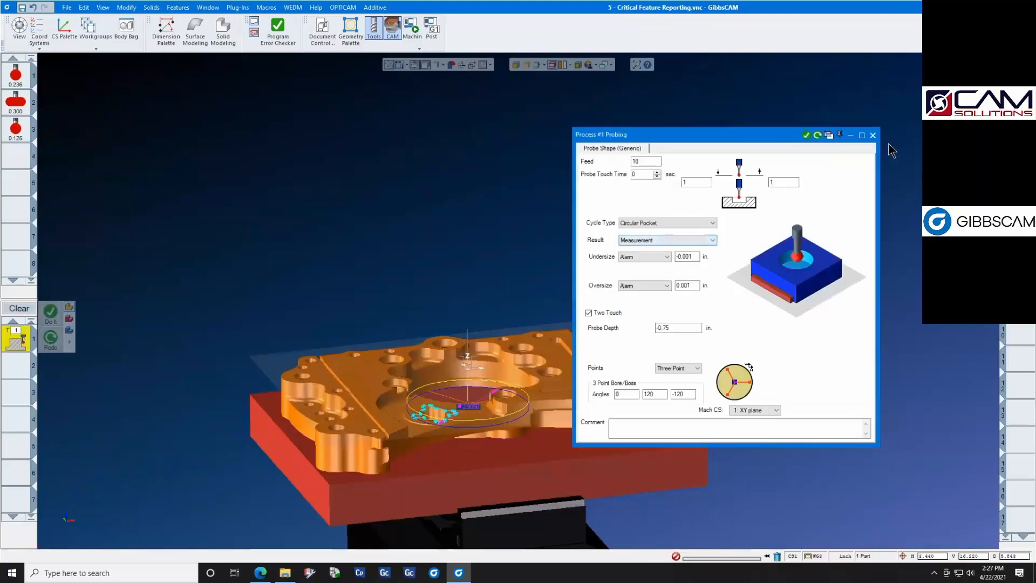
click(872, 135)
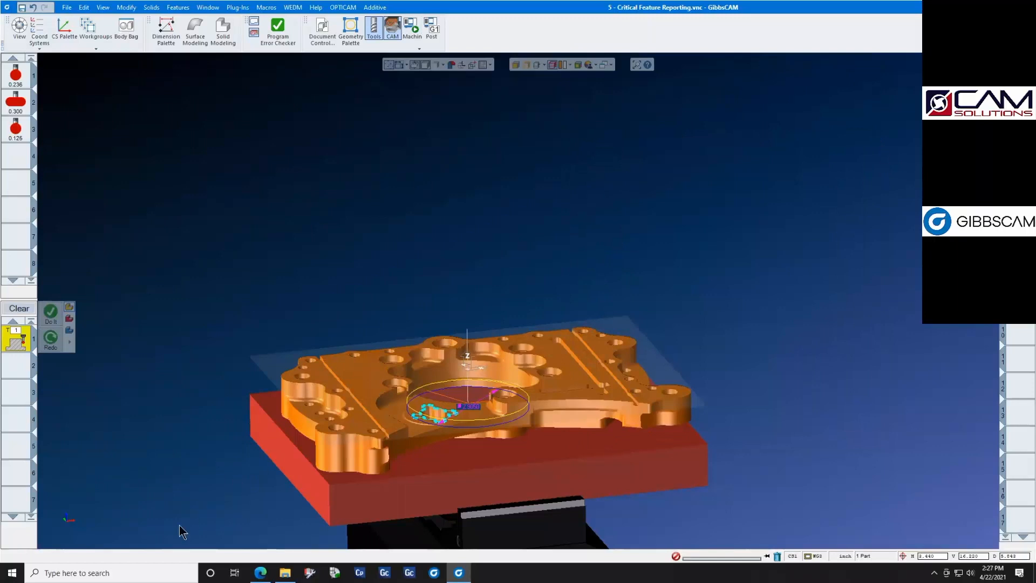
click(262, 571)
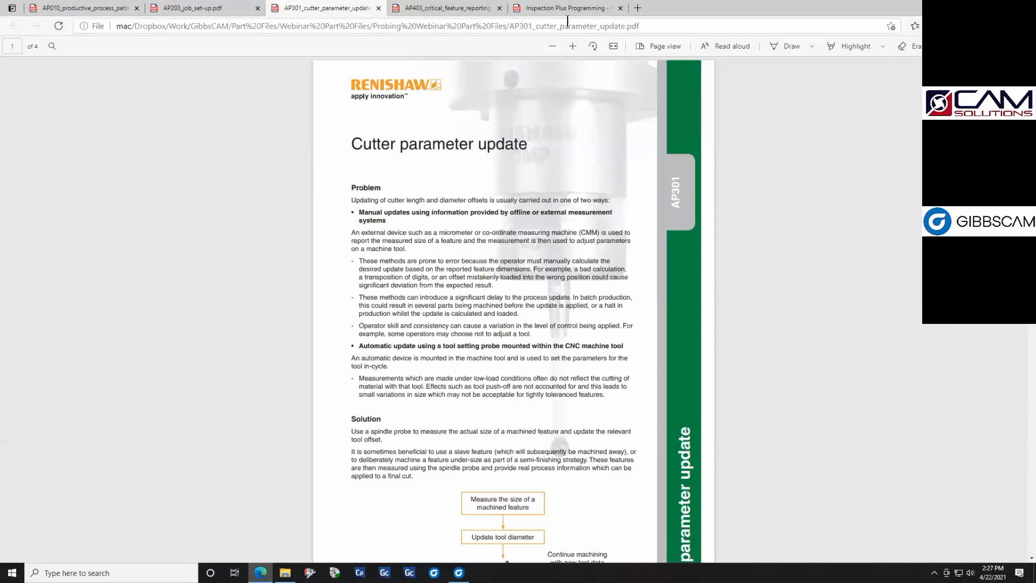
click(593, 13)
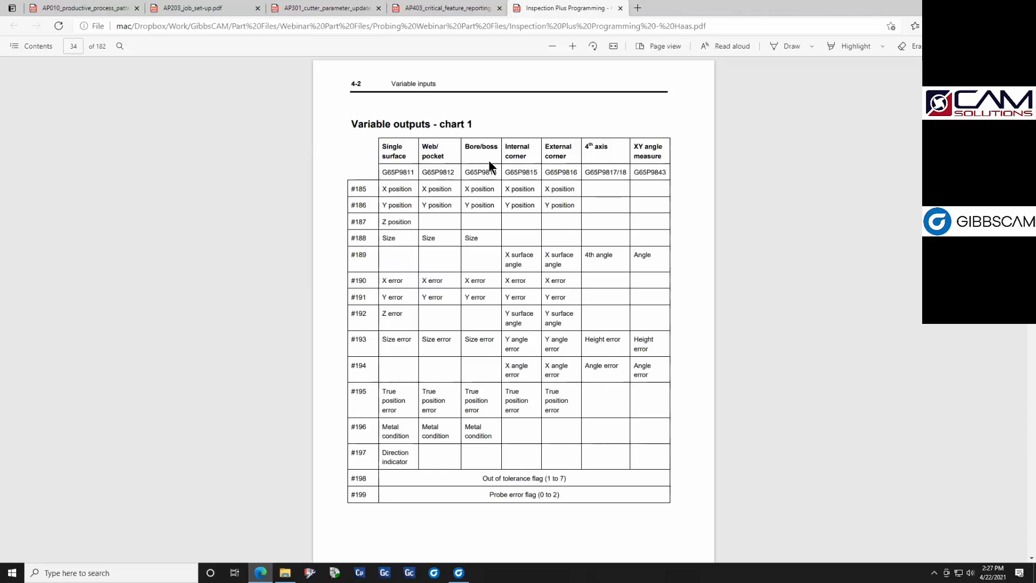
- Look up the size output variable for the G65P9814 bore/boss cycle in the Variable outputs chart 1
drag(497, 171, 454, 177)
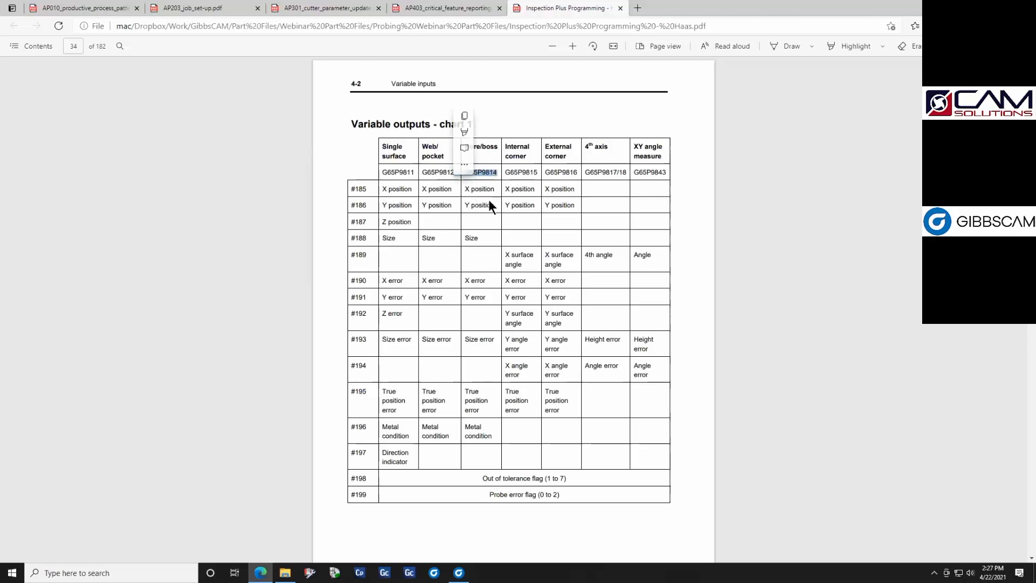
click(493, 177)
drag(482, 240, 467, 239)
click(208, 239)
drag(464, 238, 481, 238)
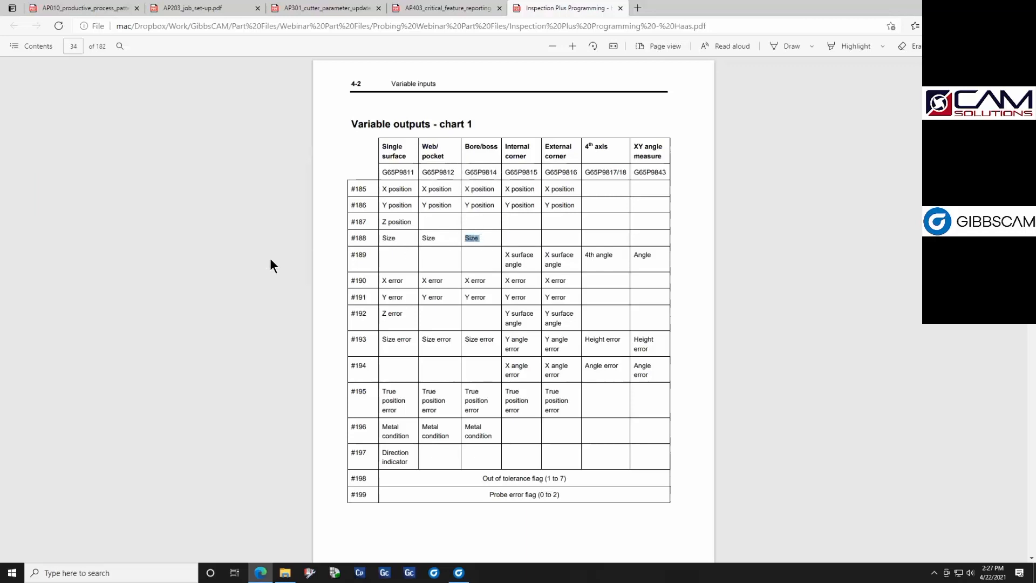
drag(367, 238, 232, 254)
click(231, 254)
- Switch back to GibbsCAM and change the actual-size variable to #188 in the Add G-Code operation's 2.905 DPRNT line
click(458, 572)
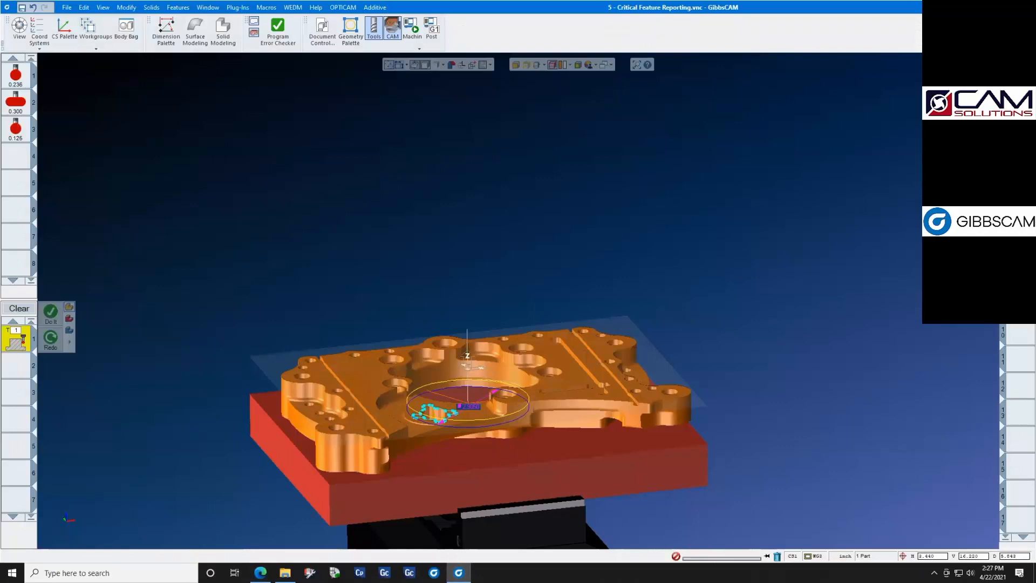
double_click(1019, 90)
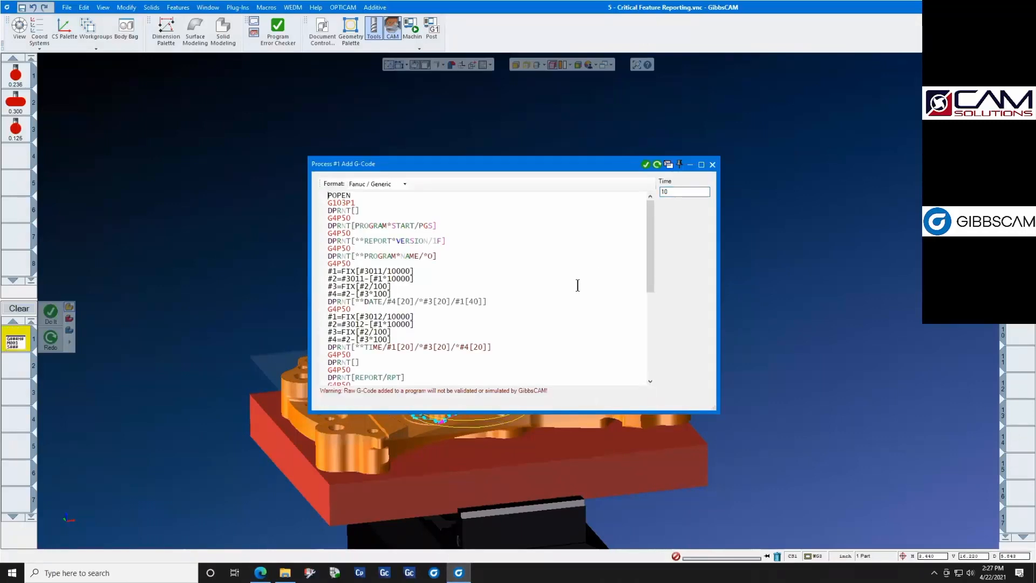
scroll(578, 286, down, 8)
scroll(578, 285, up, 8)
scroll(578, 286, down, 8)
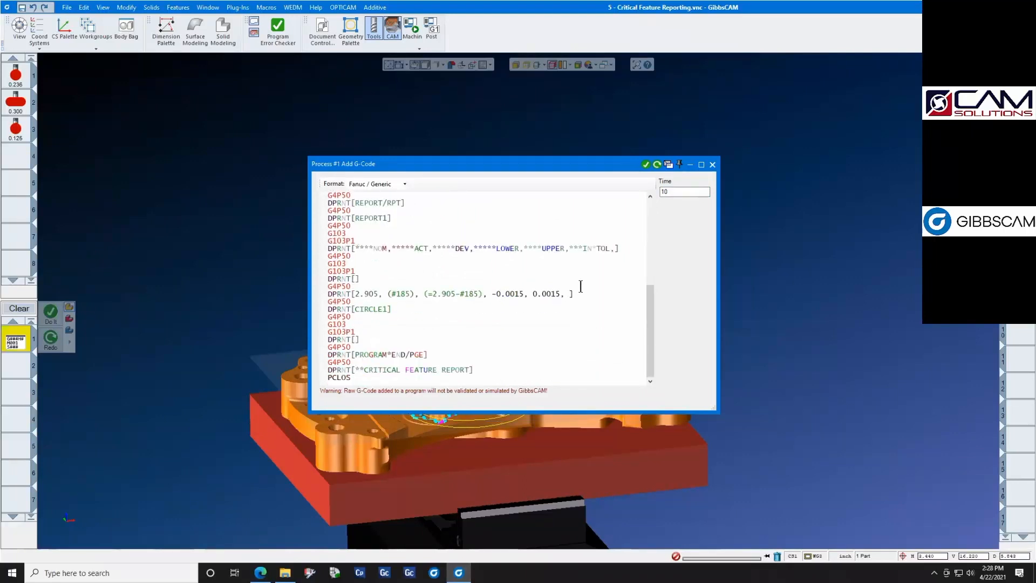
click(410, 296)
key(BackSpace)
text(8)
- Examine the report header code and the nominal, actual and deviation values of the CIRCLE1 report line, and close the process
scroll(592, 281, up, 8)
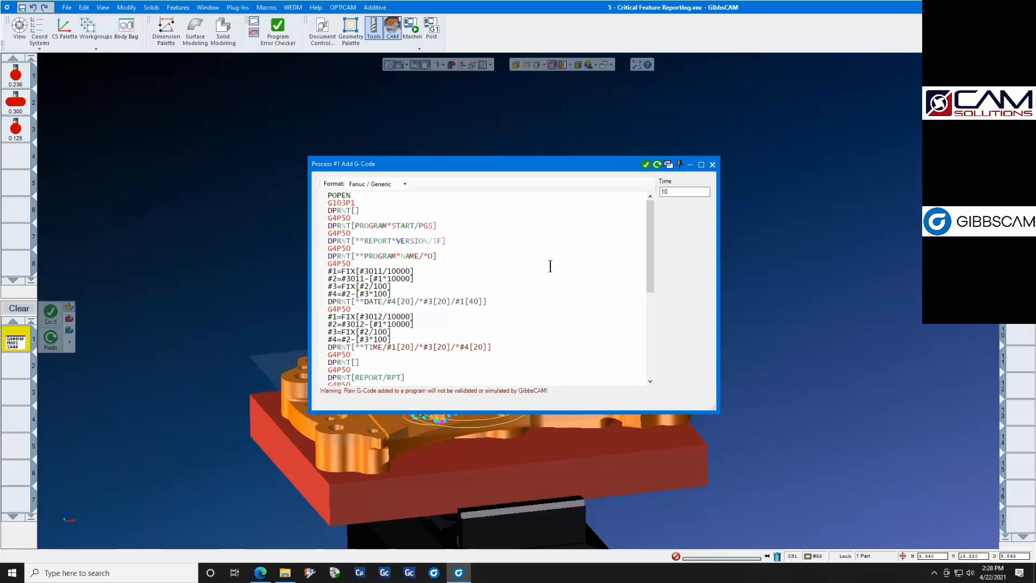
scroll(518, 269, down, 8)
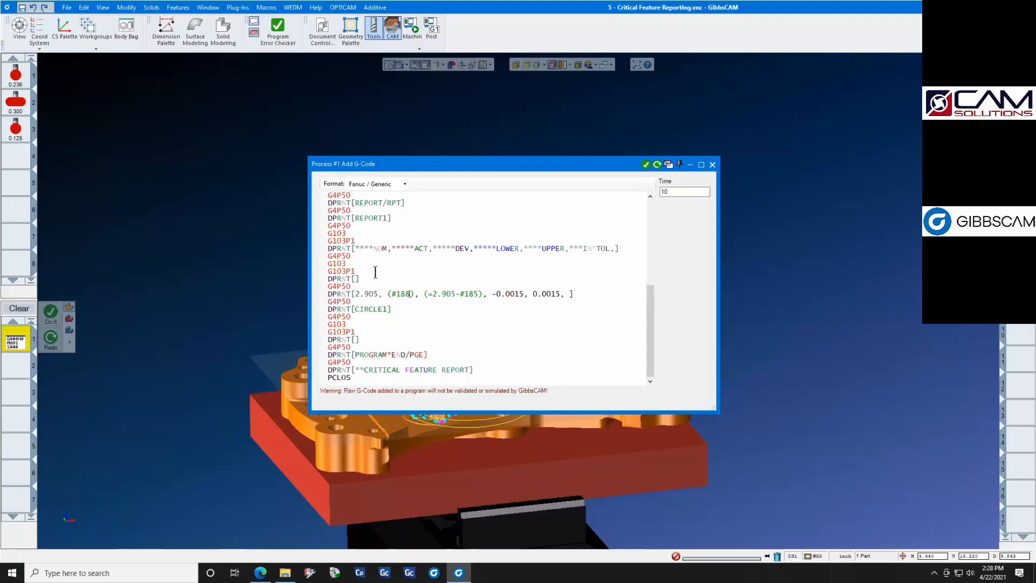
drag(379, 296, 384, 296)
drag(481, 295, 487, 295)
click(601, 325)
click(712, 164)
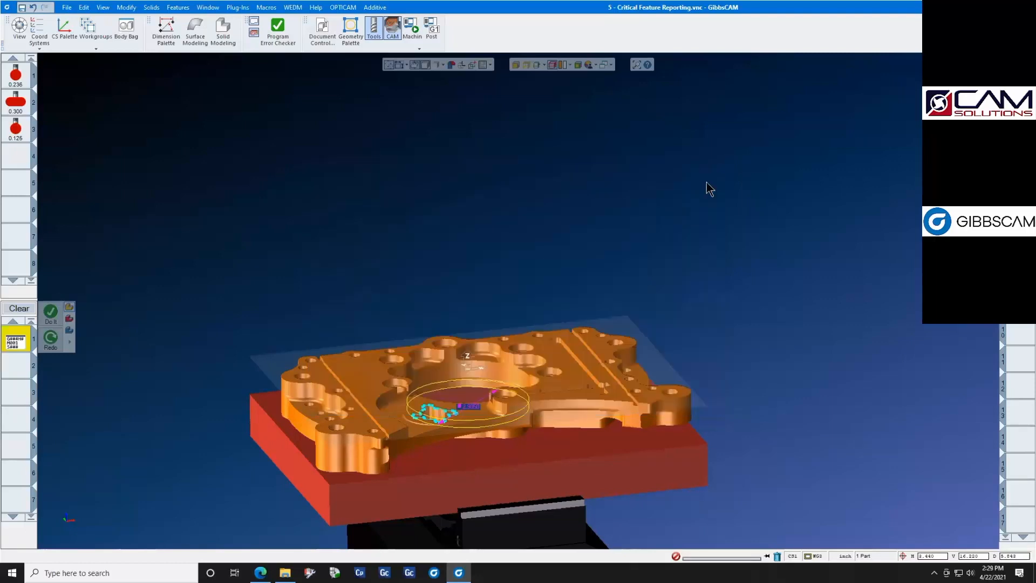
- Run the machine simulation of the critical feature probing with the finished part shown, and close the simulation
click(412, 30)
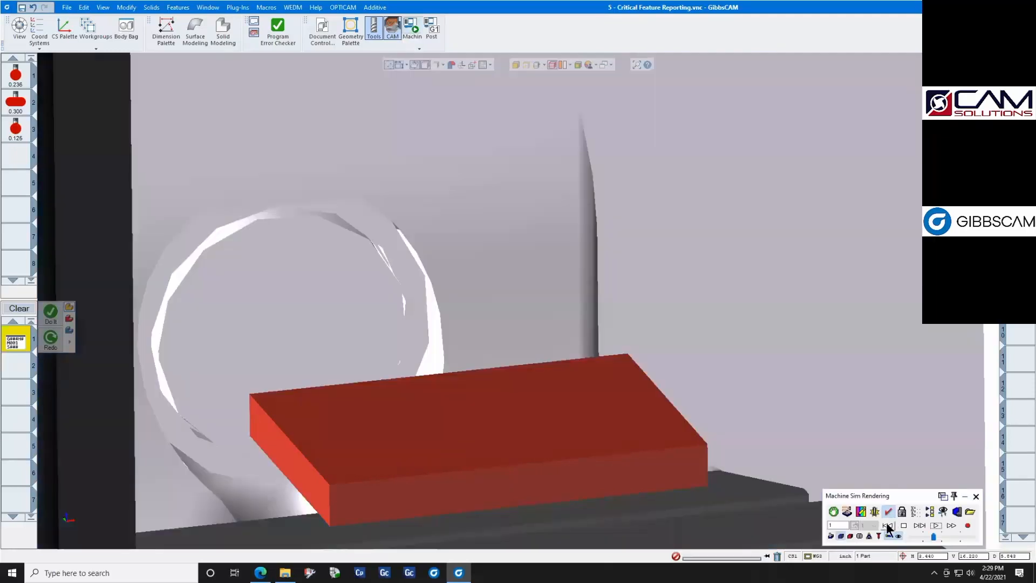
click(888, 526)
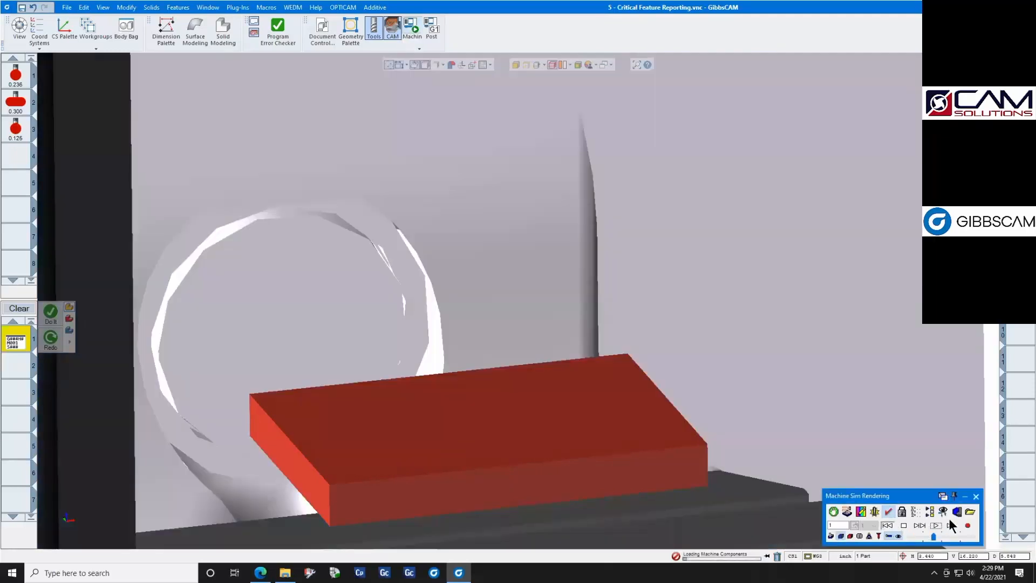
click(976, 496)
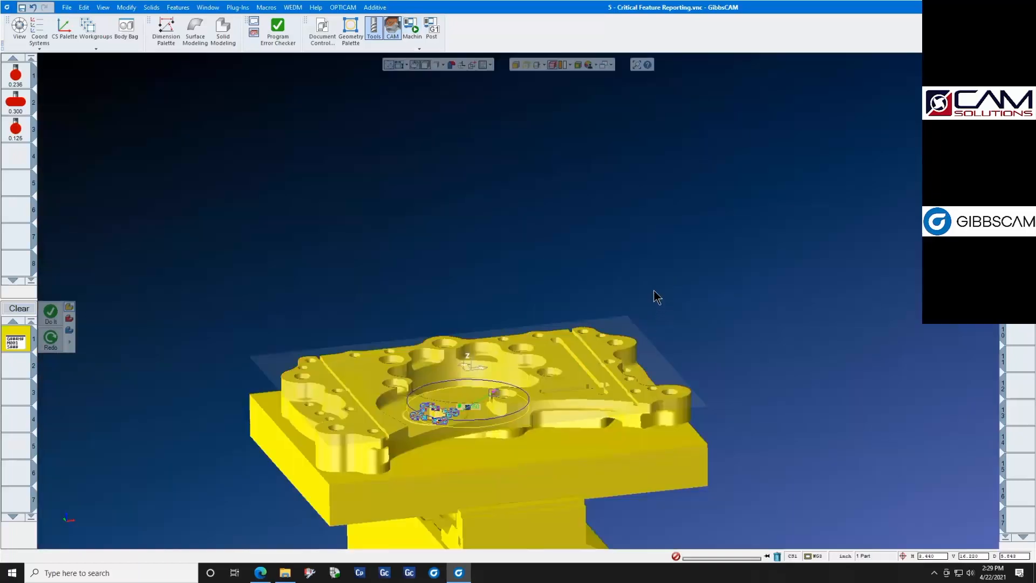
click(413, 27)
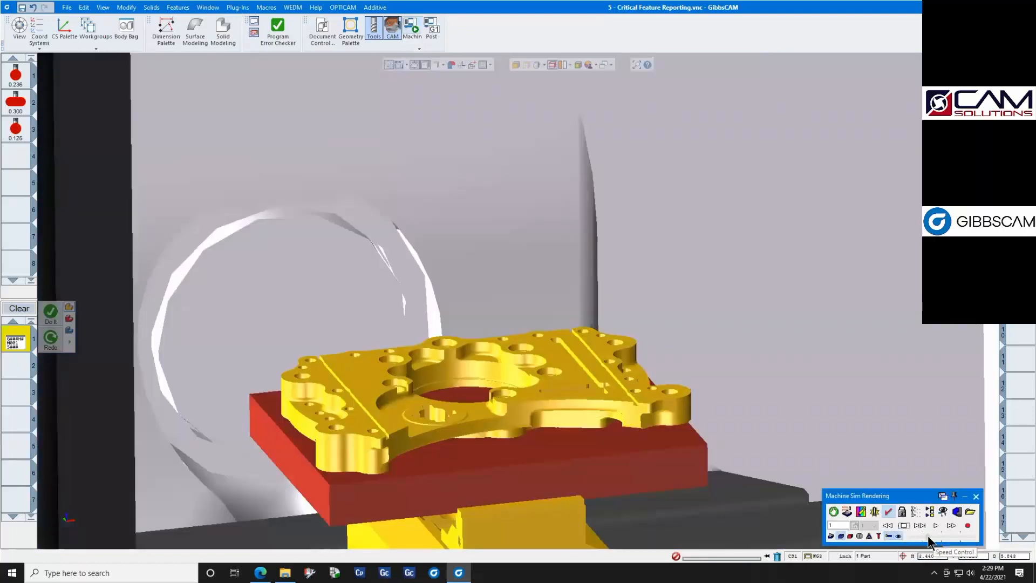
click(930, 522)
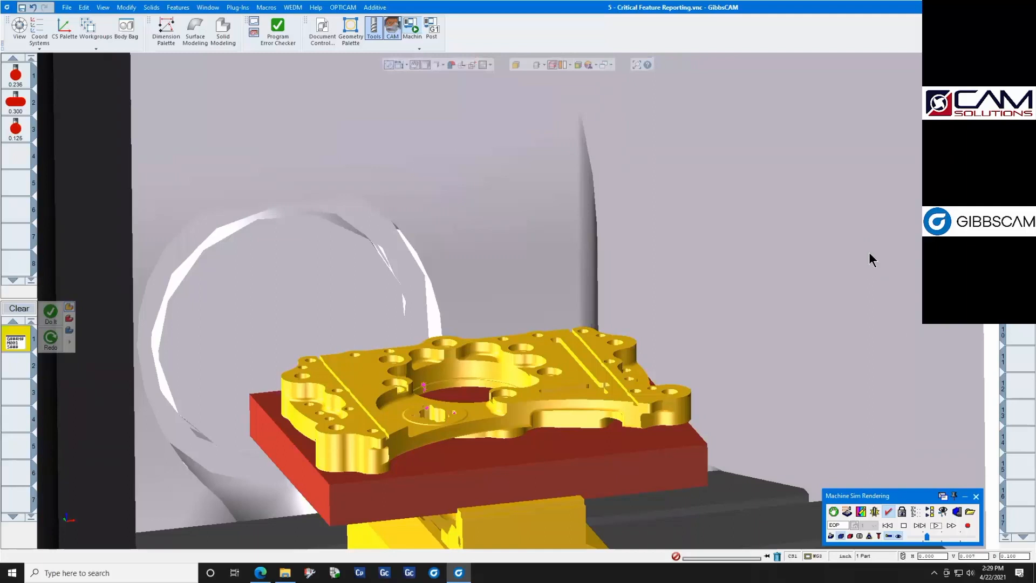
click(977, 496)
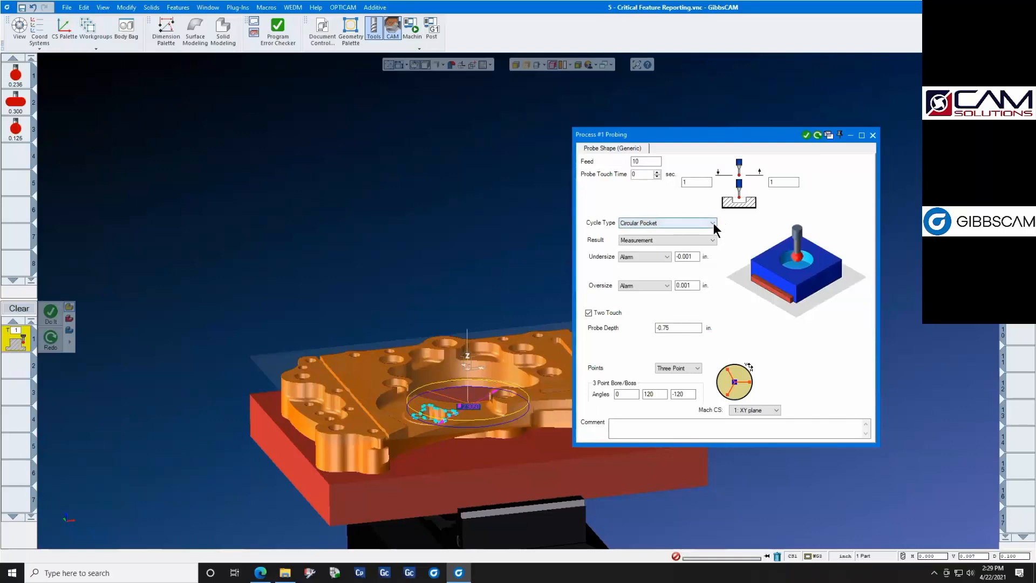
- Review the available cycle types for shape probing in the circular pocket process, and close the process
click(714, 222)
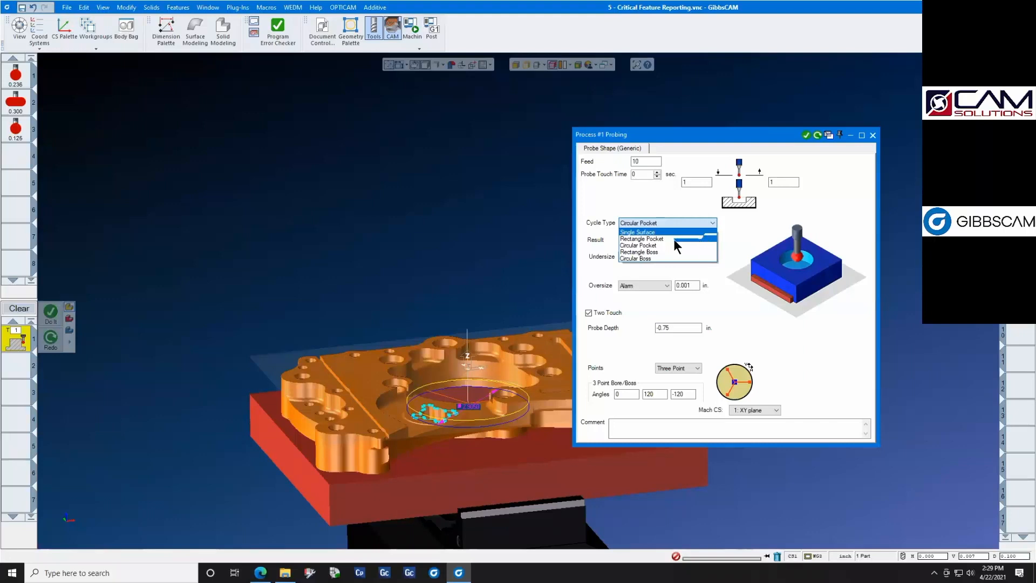
click(746, 223)
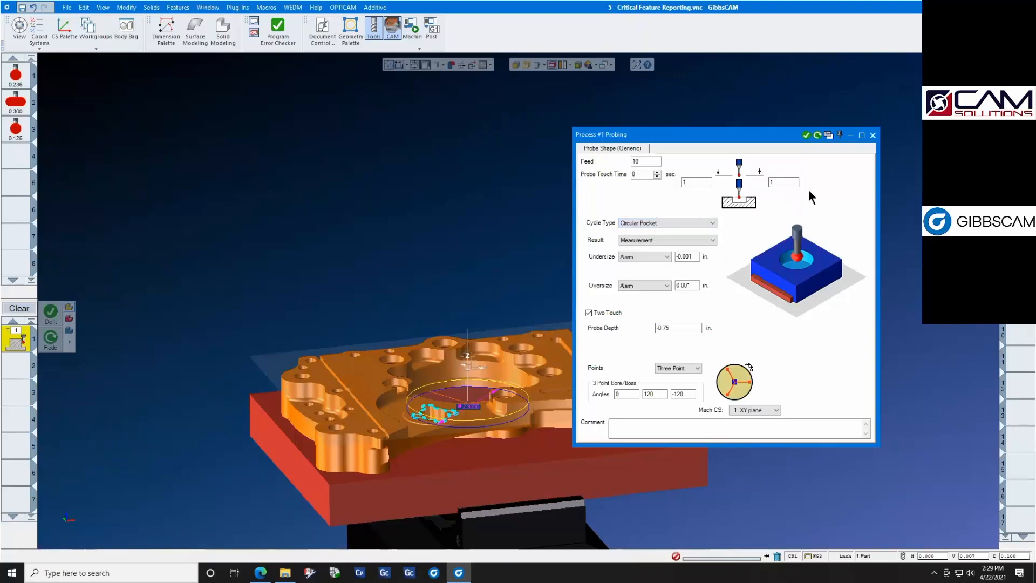
click(872, 136)
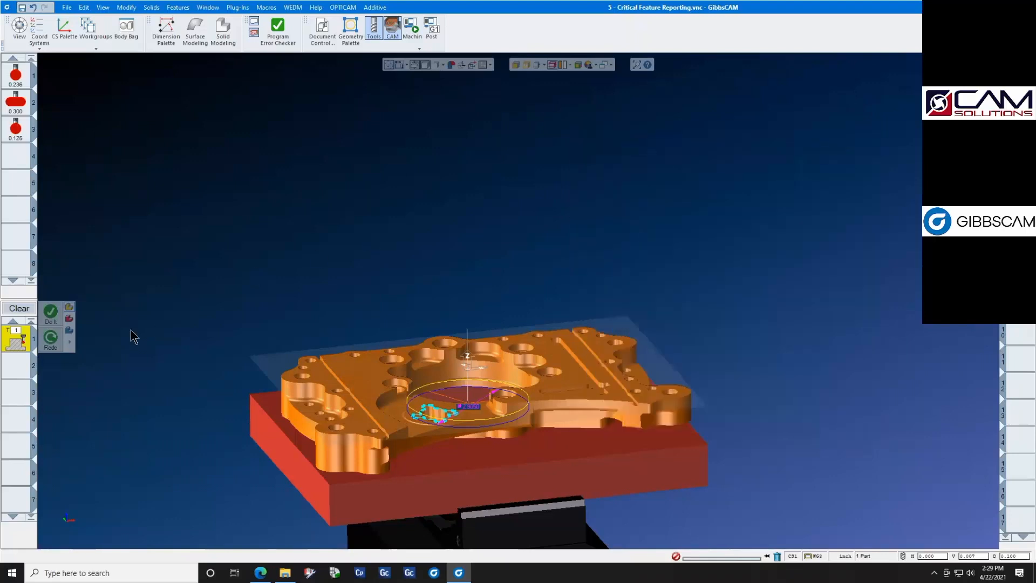
- Change the probing process to the Corners type, review its cycle types, and close the process
right_click(16, 341)
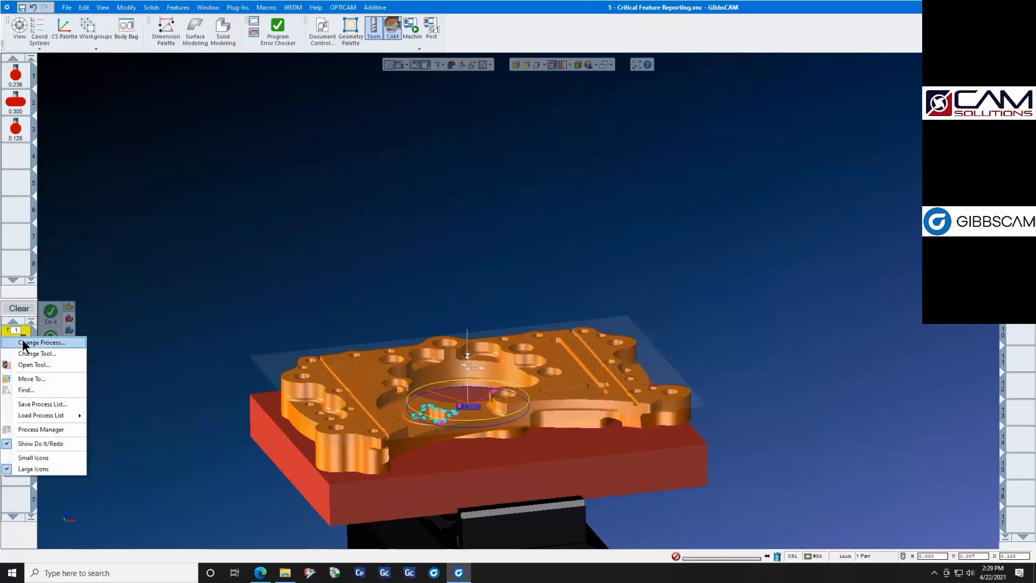
click(24, 340)
click(99, 282)
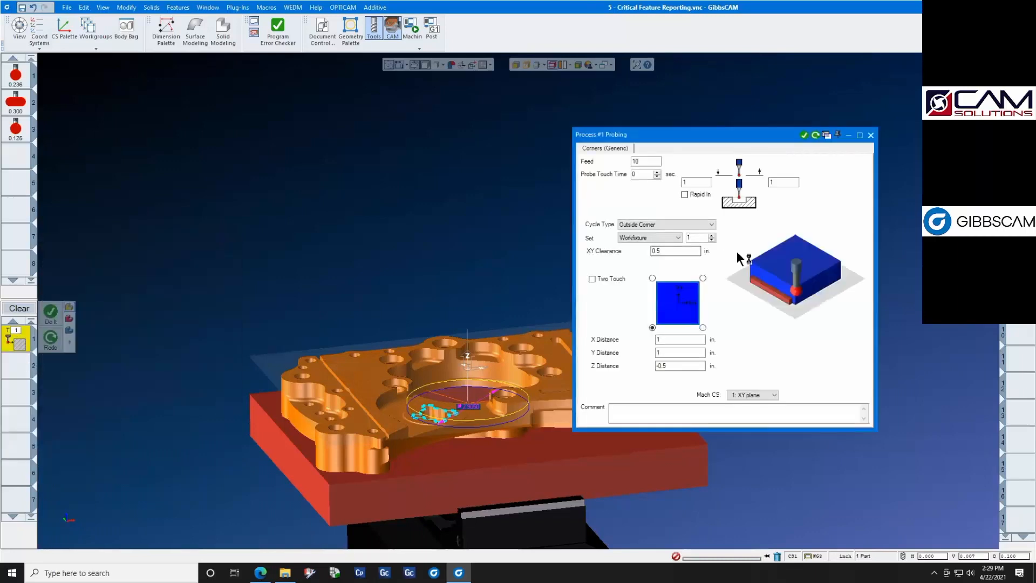
click(711, 224)
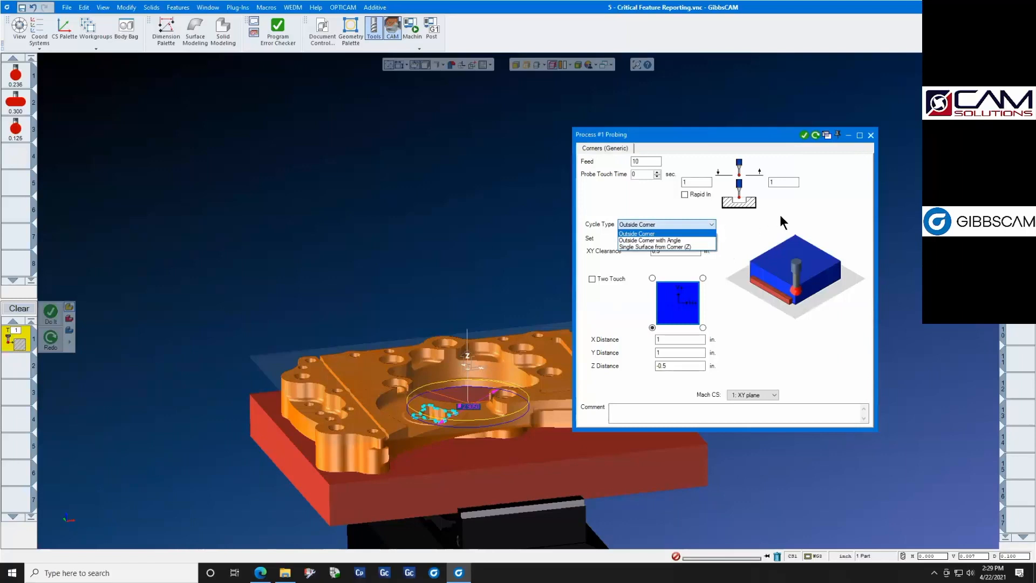
click(798, 209)
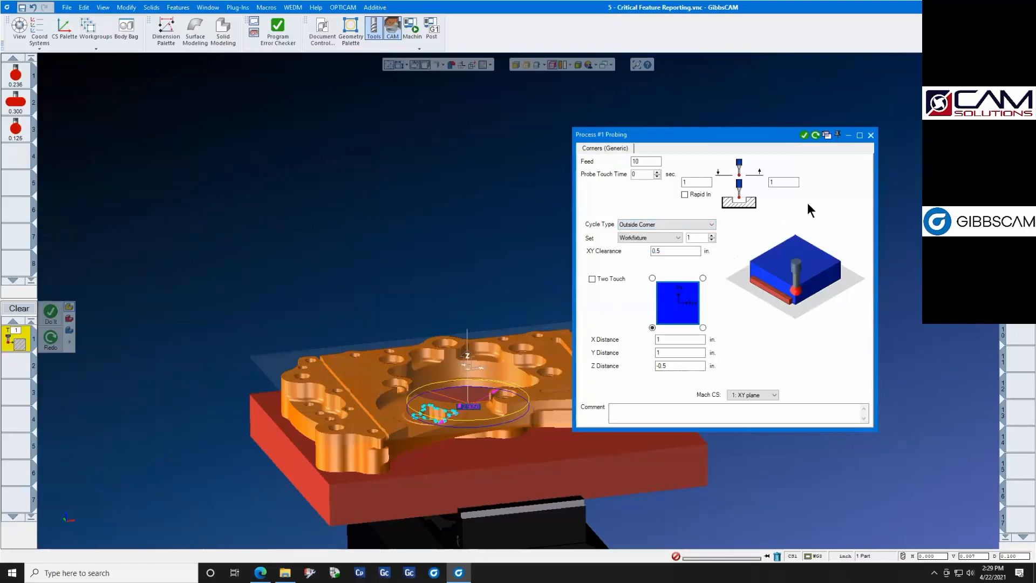
click(871, 135)
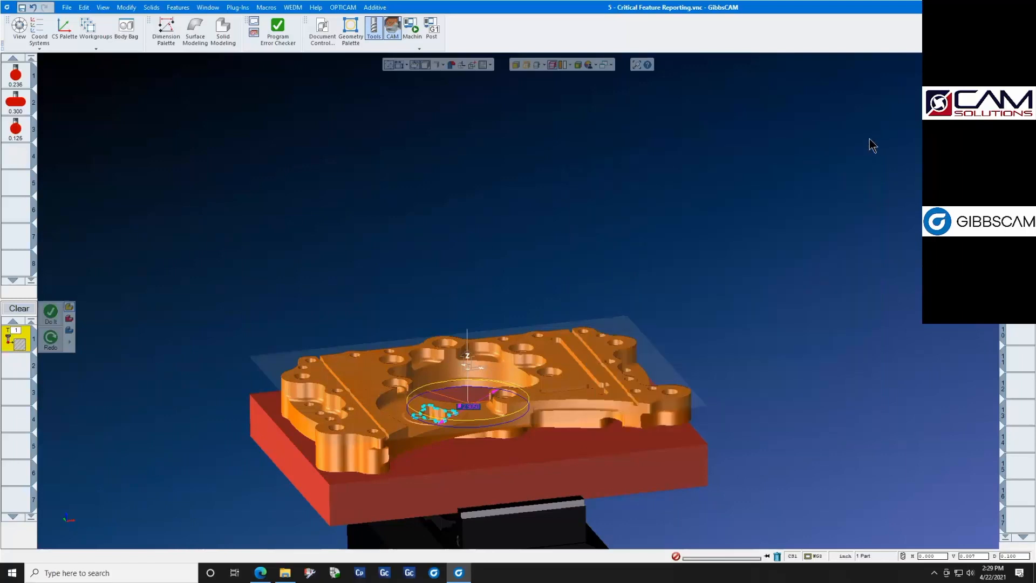
- Change the probing process to the Basic type and move its settings dialog over the part
right_click(19, 343)
click(28, 343)
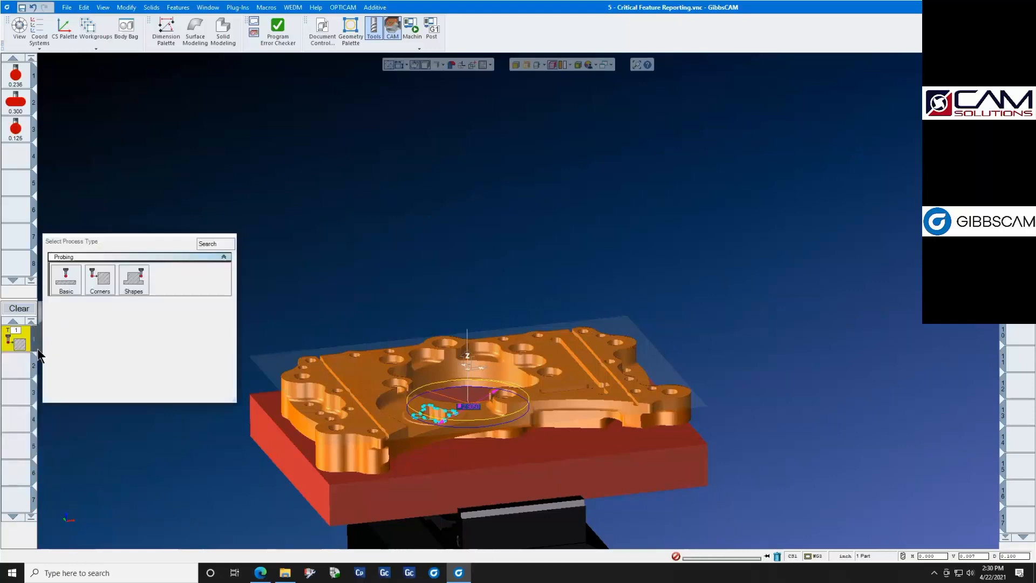
click(65, 279)
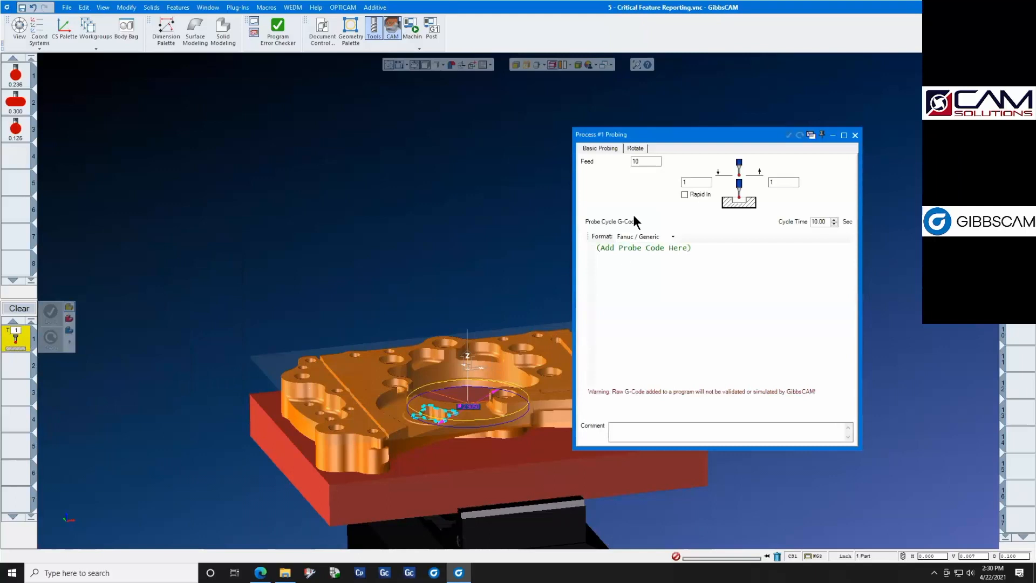
drag(678, 135, 509, 131)
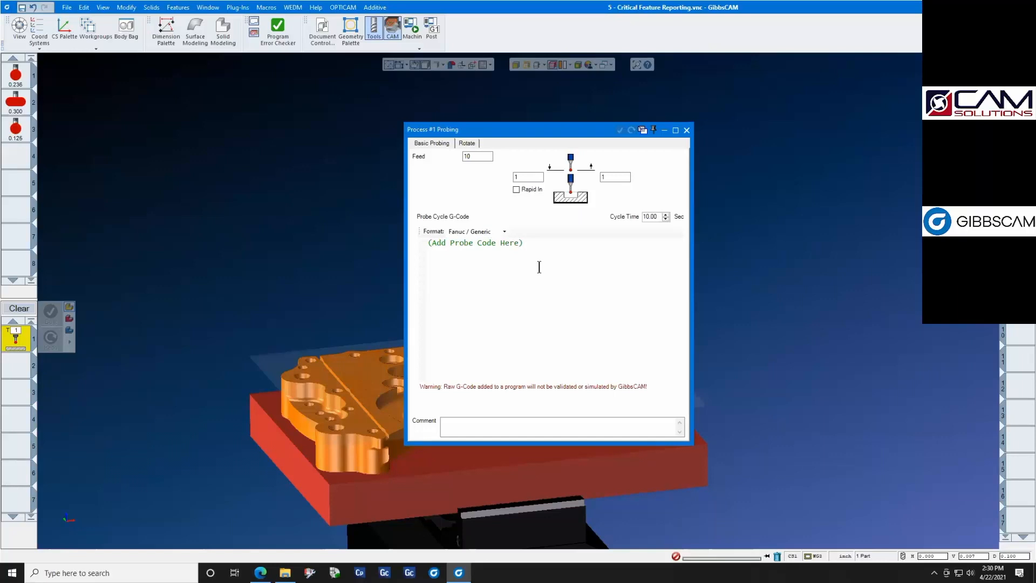
- Replace the placeholder probe cycle code with G65P9810Z0.0F50.0, and close the process
click(526, 244)
shift+click(424, 241)
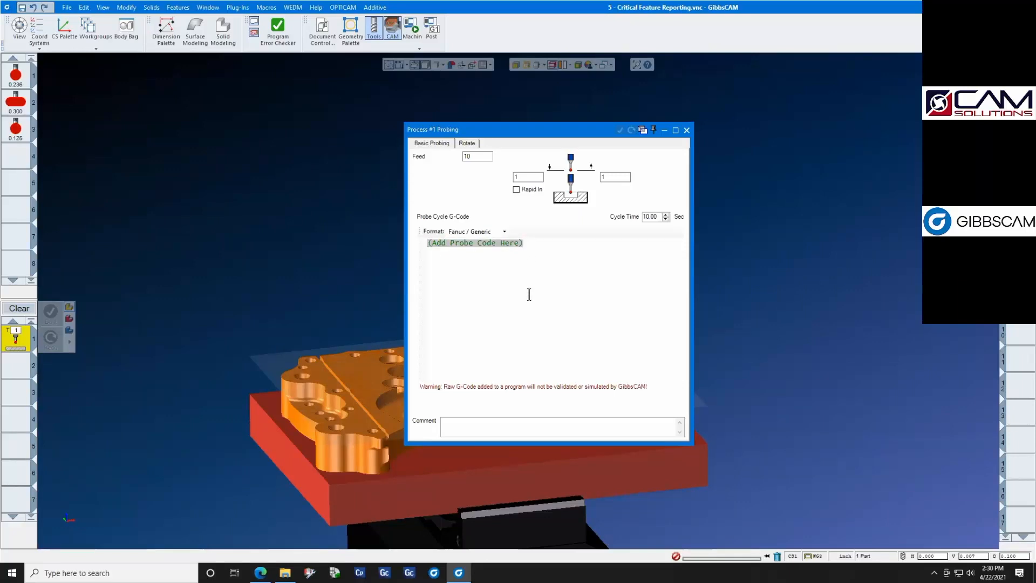
text(G65P9810Z)
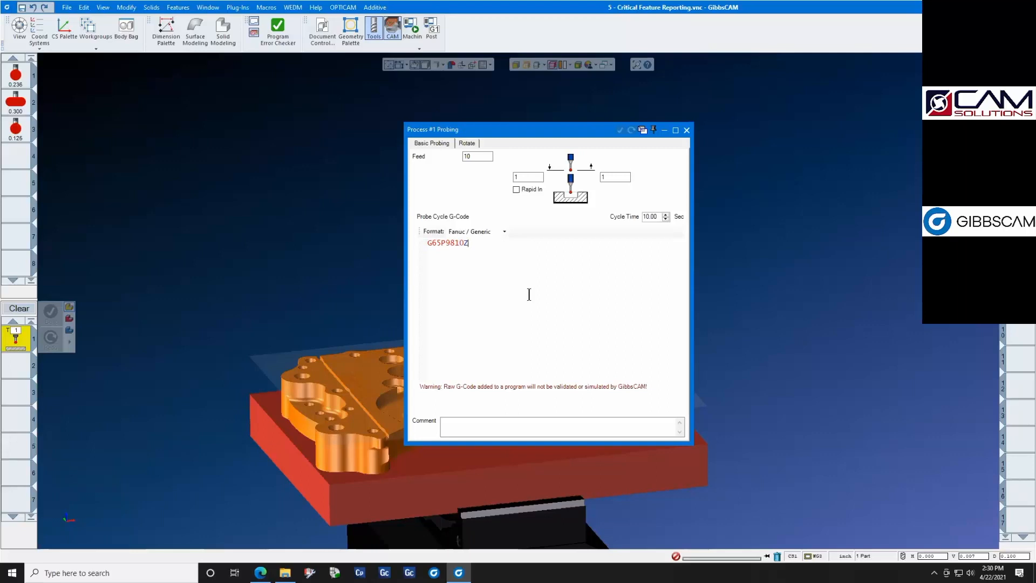
text(0.0F50.0)
click(687, 131)
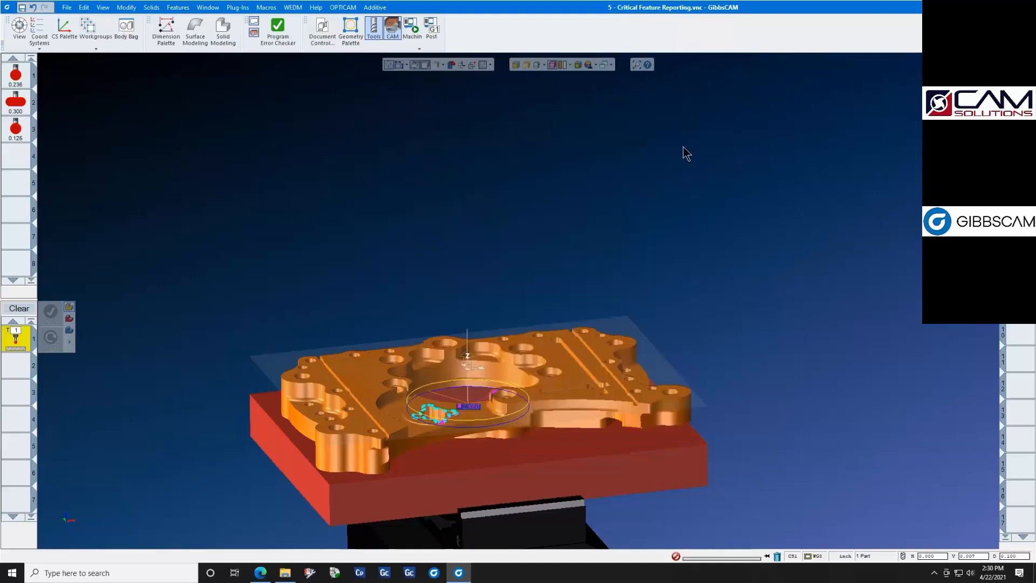
- Post the program to "14 hero probing.txt" and examine the posted code for the probing and Add G-Code operations
click(432, 28)
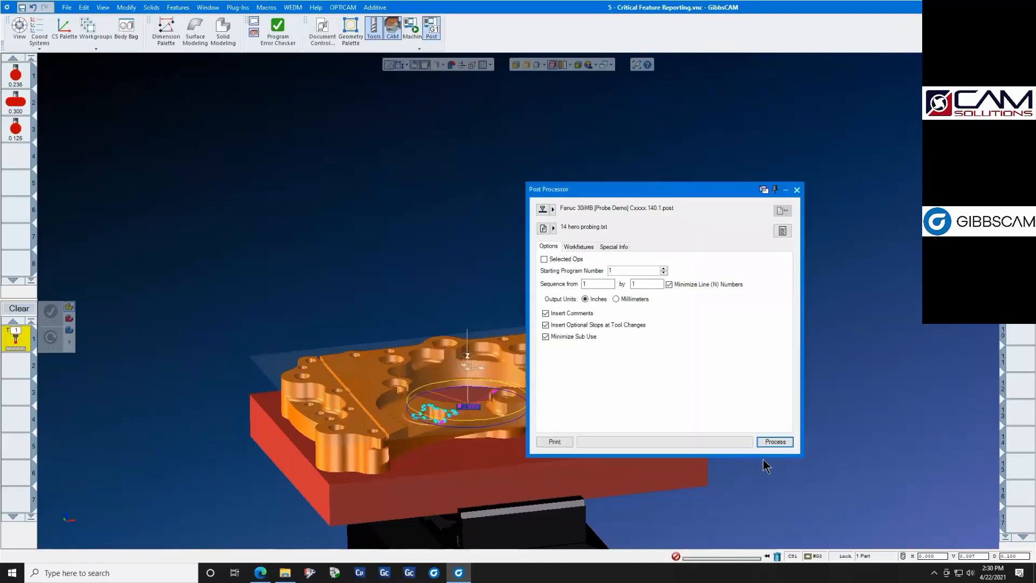
click(765, 441)
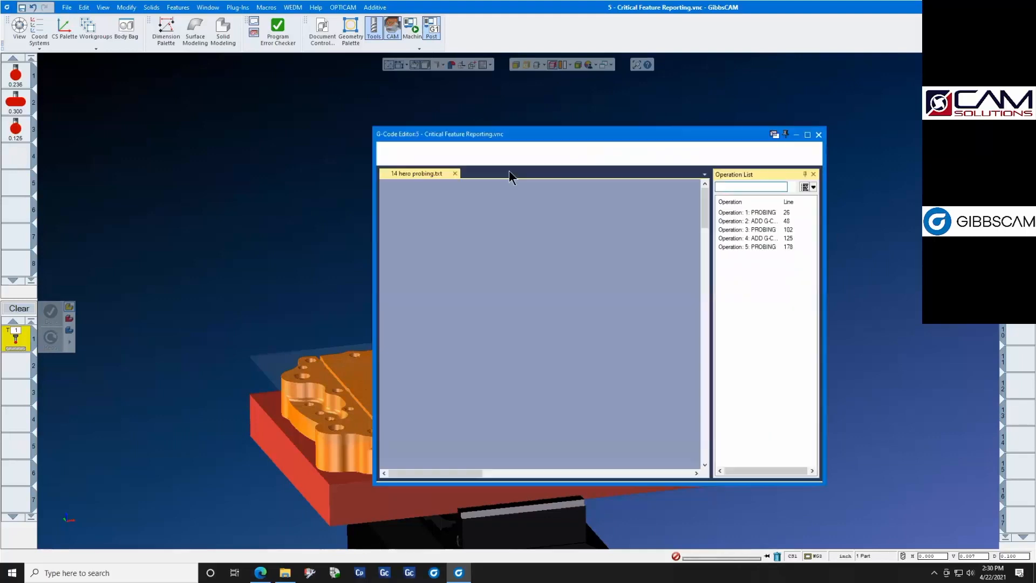
scroll(456, 236, down, 14)
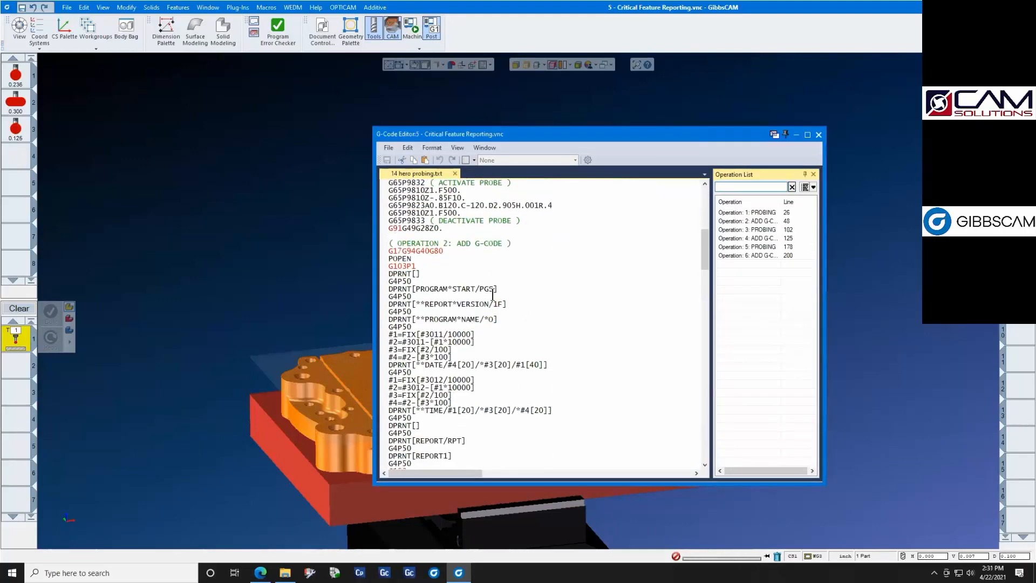
- Examine the remaining posted code to the program end, and check the variable outputs chart in the Inspection Plus Programming PDF in the browser
scroll(493, 294, down, 12)
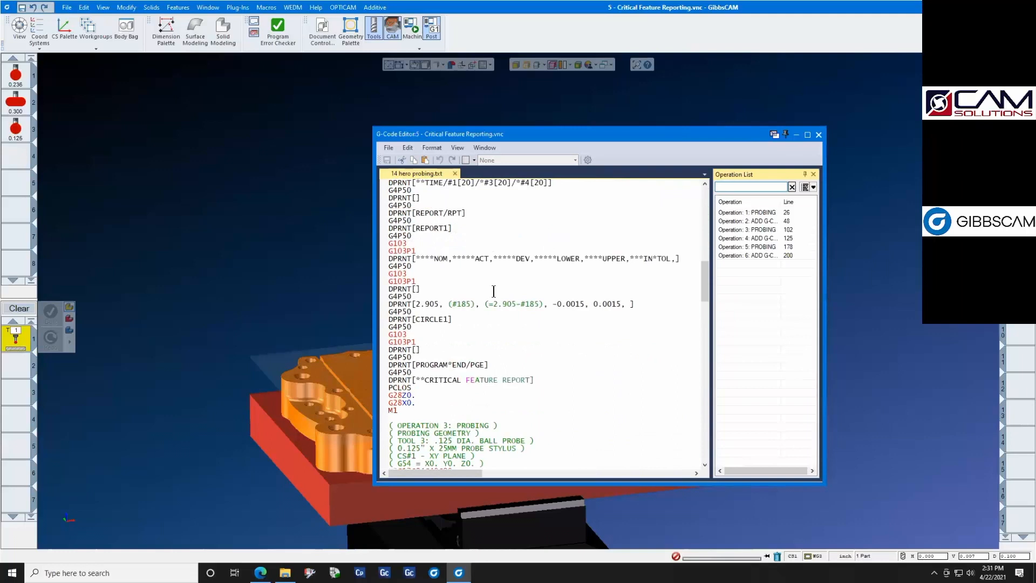
scroll(494, 291, down, 20)
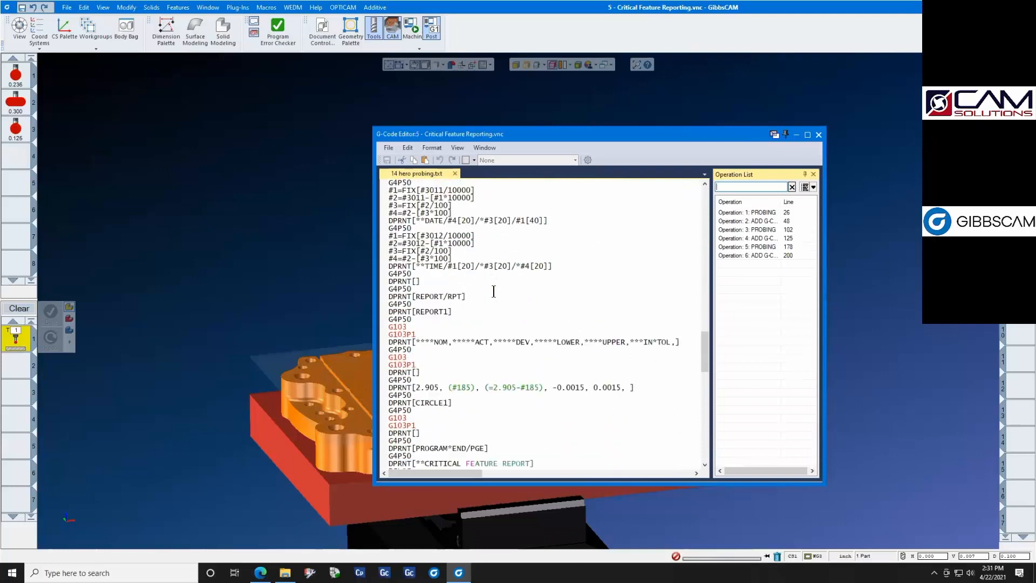
scroll(493, 291, down, 19)
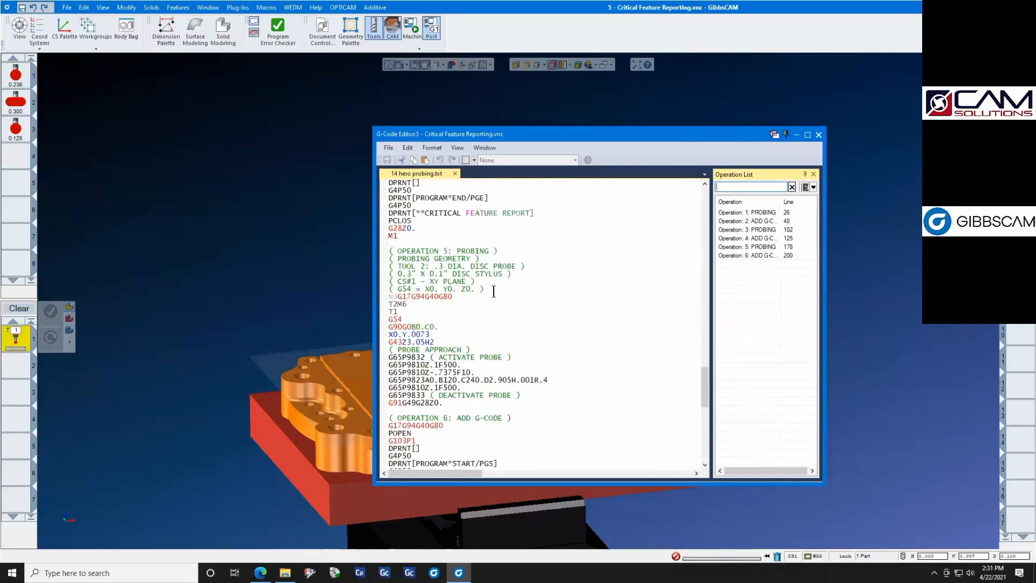
scroll(494, 292, down, 7)
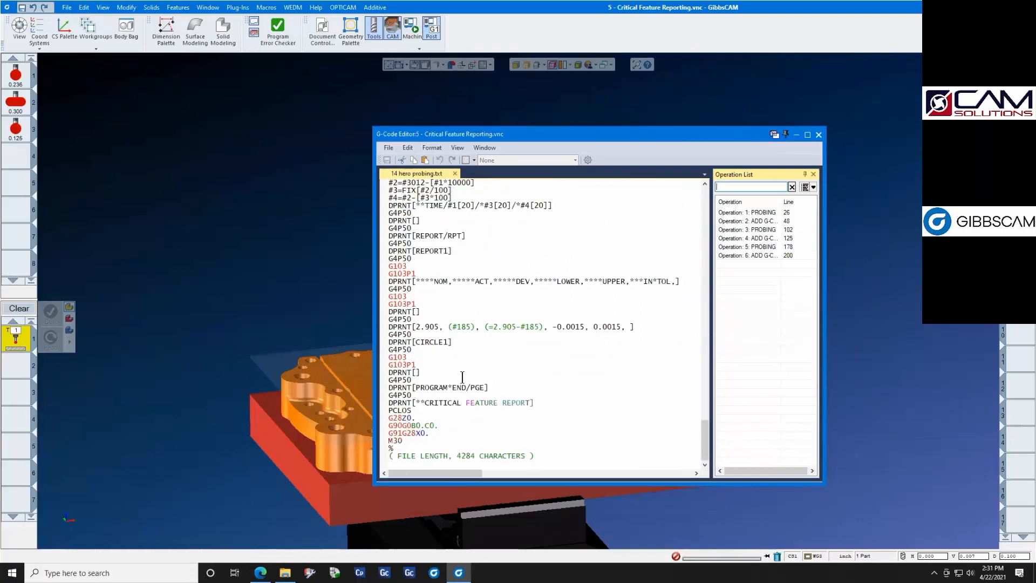
click(261, 573)
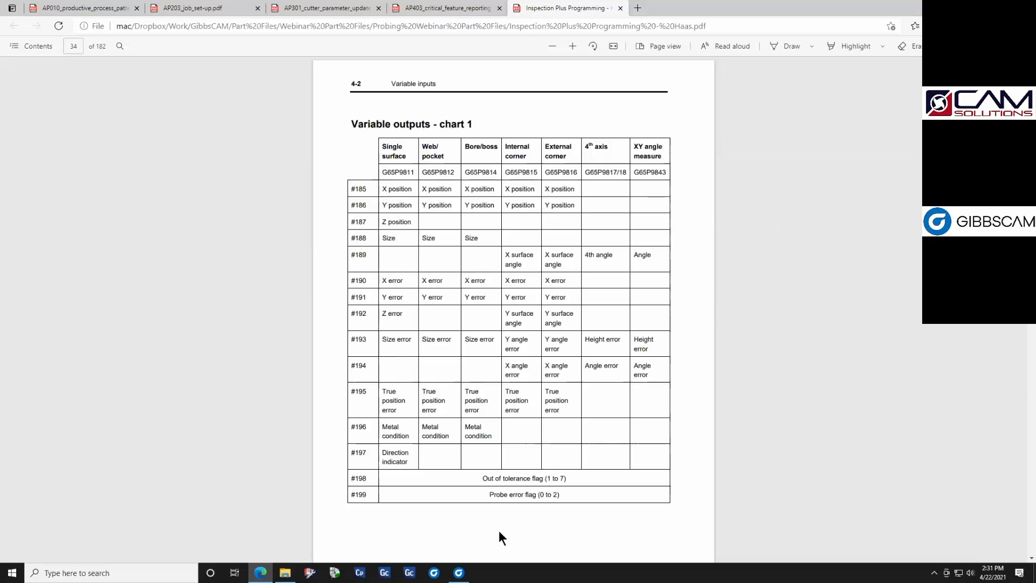
click(464, 569)
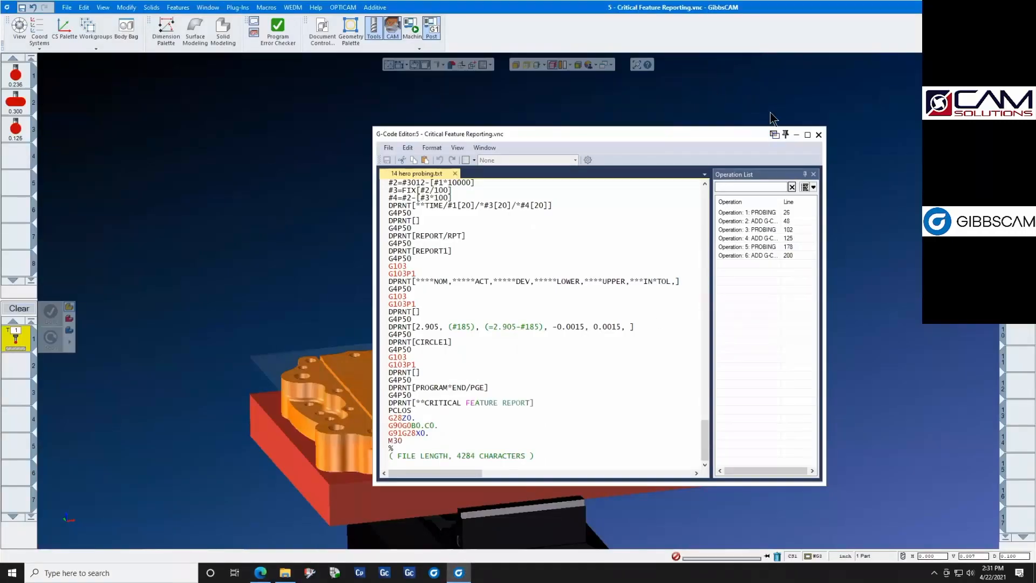
- Close the posted code editor and switch to the presentation's full-screen "Questions?" slide
click(818, 135)
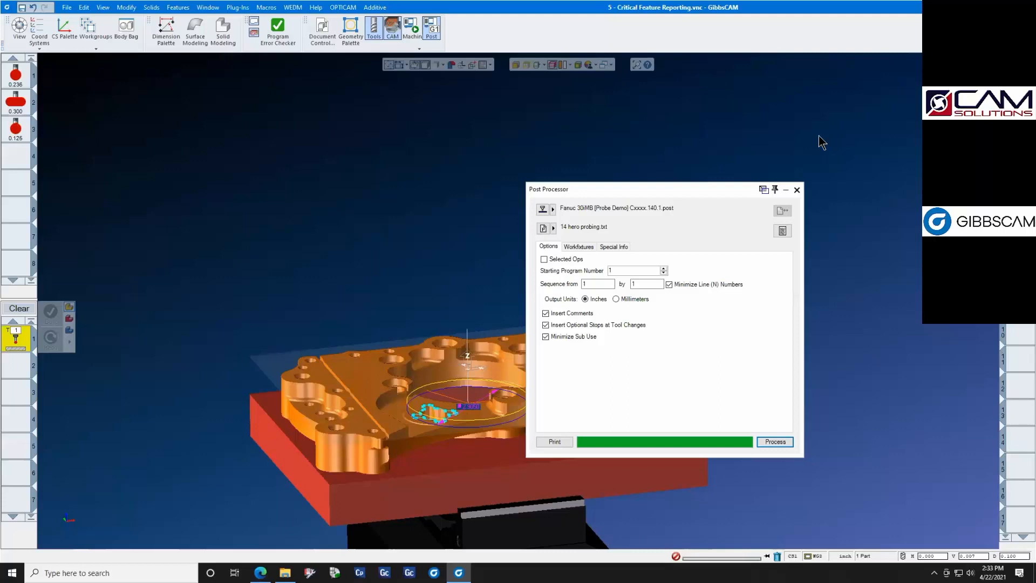
key(ctrl+Up)
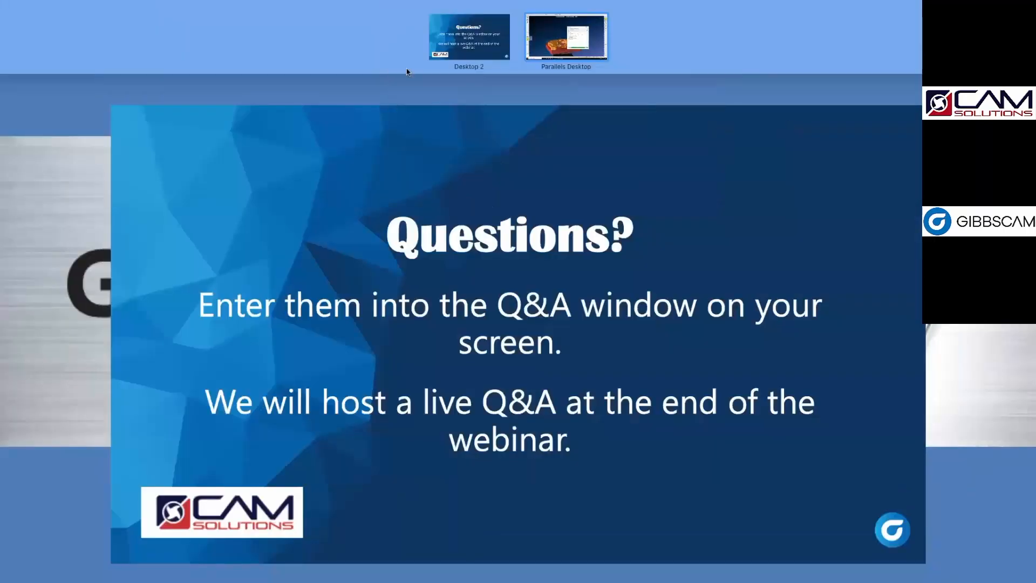
click(339, 188)
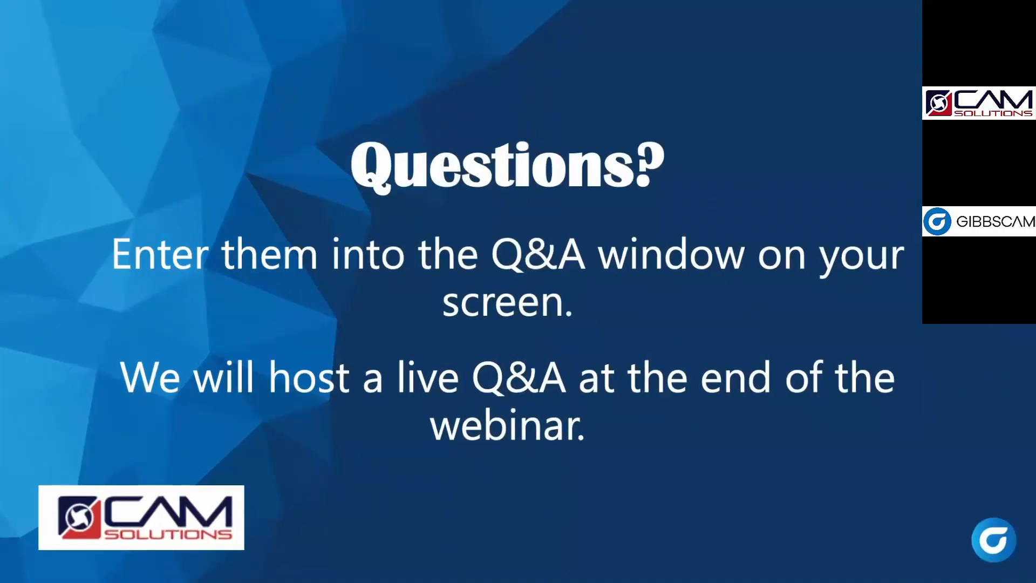